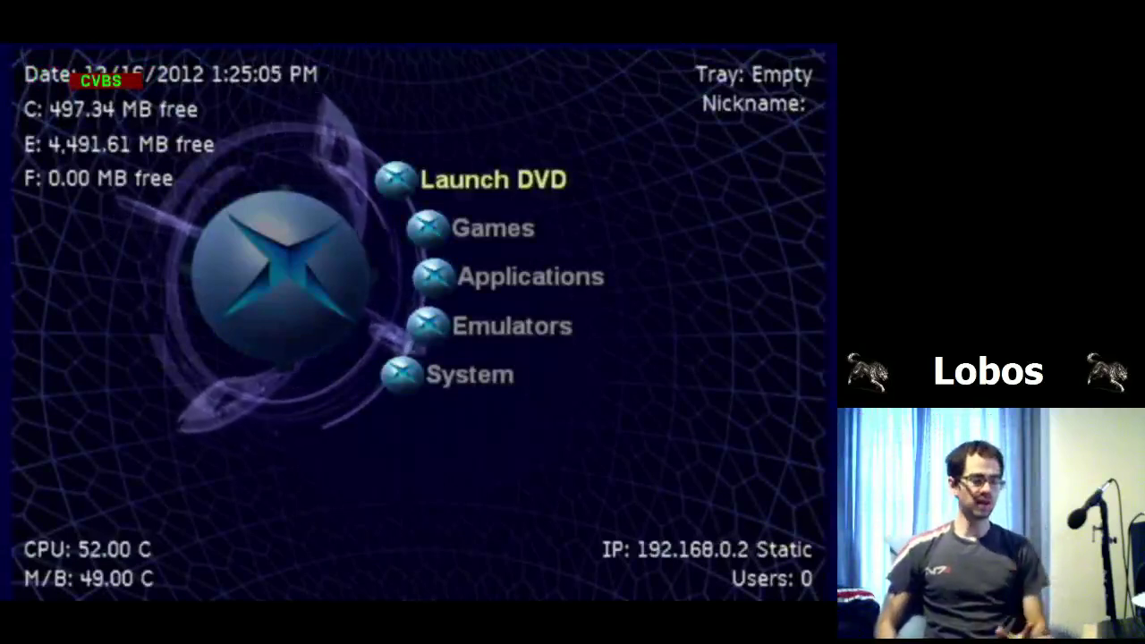
Step: Scroll through the UnleashX dashboard entries down to the System section
{"action": "key", "text": "Down"}
{"action": "key", "text": "Up"}
{"action": "key", "text": "Down"}
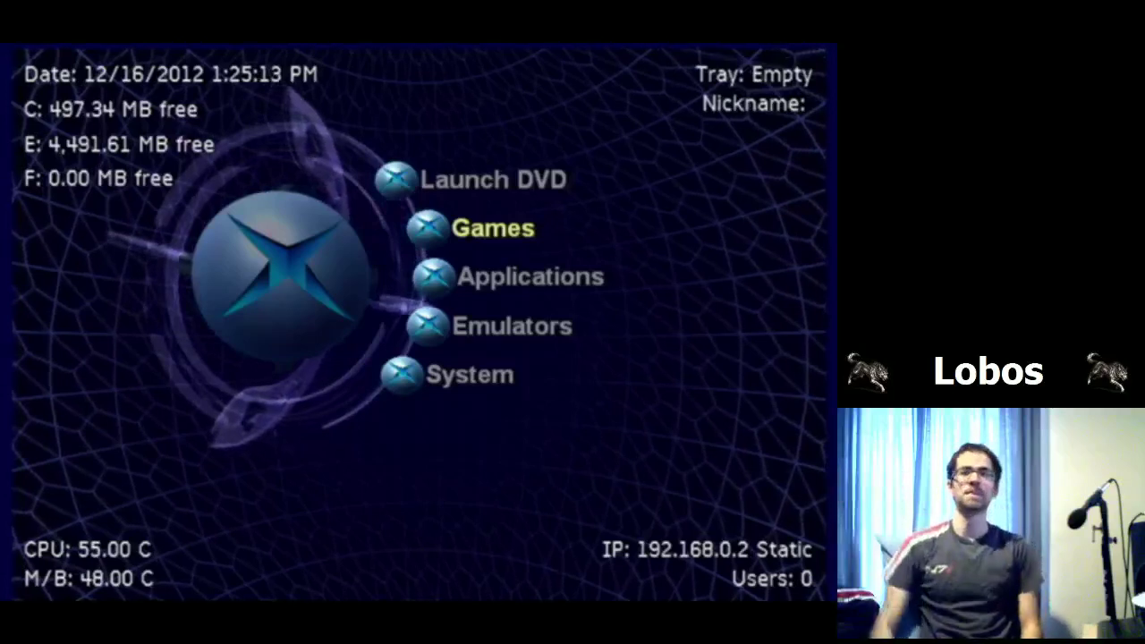
{"action": "key", "text": "Down"}
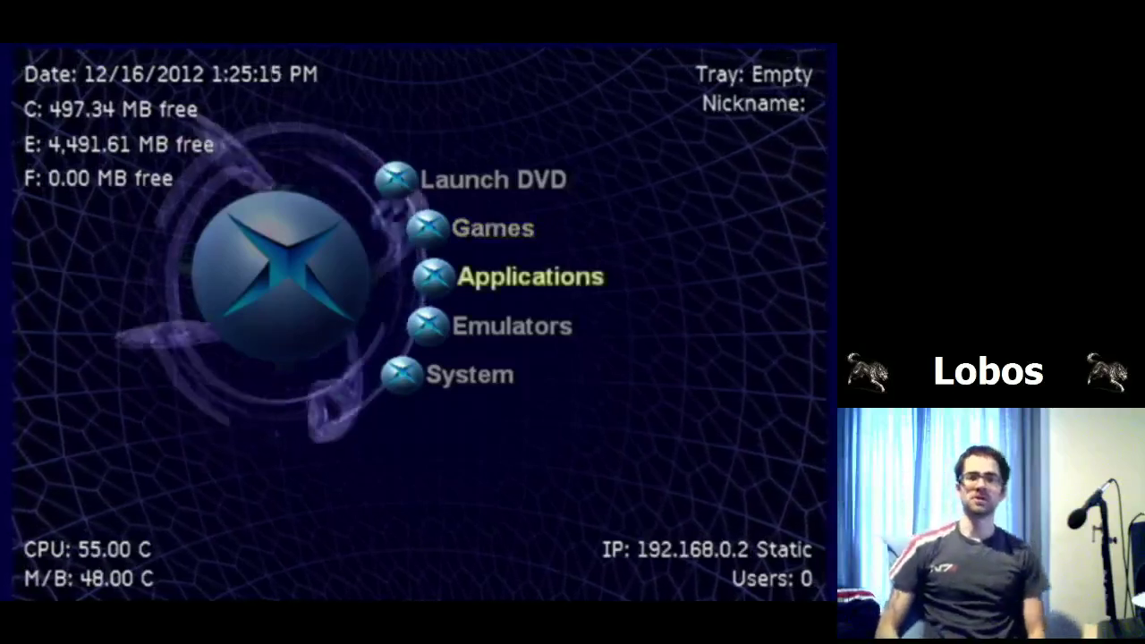
{"action": "key", "text": "Down"}
{"action": "key", "text": "Down"}
{"action": "key", "text": "Down"}
{"action": "key", "text": "Down"}
{"action": "key", "text": "Down"}
{"action": "key", "text": "Down"}
{"action": "key", "text": "Up"}
{"action": "key", "text": "Up"}
{"action": "key", "text": "Up"}
{"action": "key", "text": "Up"}
{"action": "key", "text": "Up"}
{"action": "key", "text": "Up"}
{"action": "key", "text": "Up"}
{"action": "key", "text": "Up"}
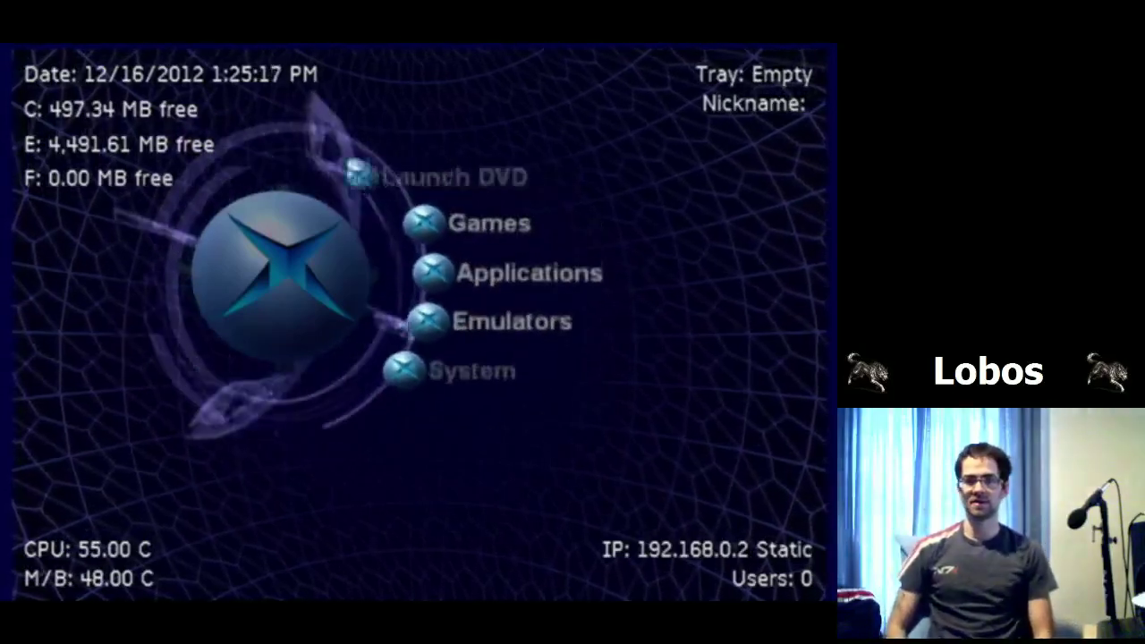
{"action": "key", "text": "Down"}
{"action": "key", "text": "Down"}
{"action": "key", "text": "Down"}
{"action": "key", "text": "Down"}
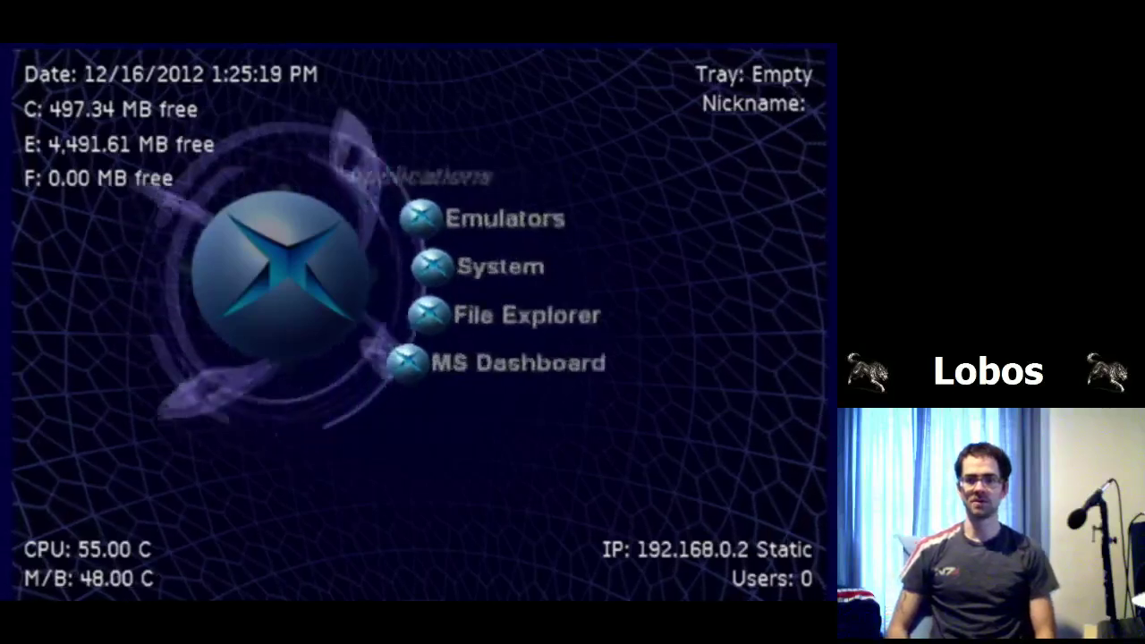
{"action": "key", "text": "Up"}
{"action": "key", "text": "Up"}
{"action": "key", "text": "Up"}
{"action": "key", "text": "Up"}
{"action": "key", "text": "Up"}
{"action": "key", "text": "Up"}
{"action": "key", "text": "Up"}
{"action": "key", "text": "Up"}
{"action": "key", "text": "Up"}
{"action": "key", "text": "Down"}
{"action": "key", "text": "Down"}
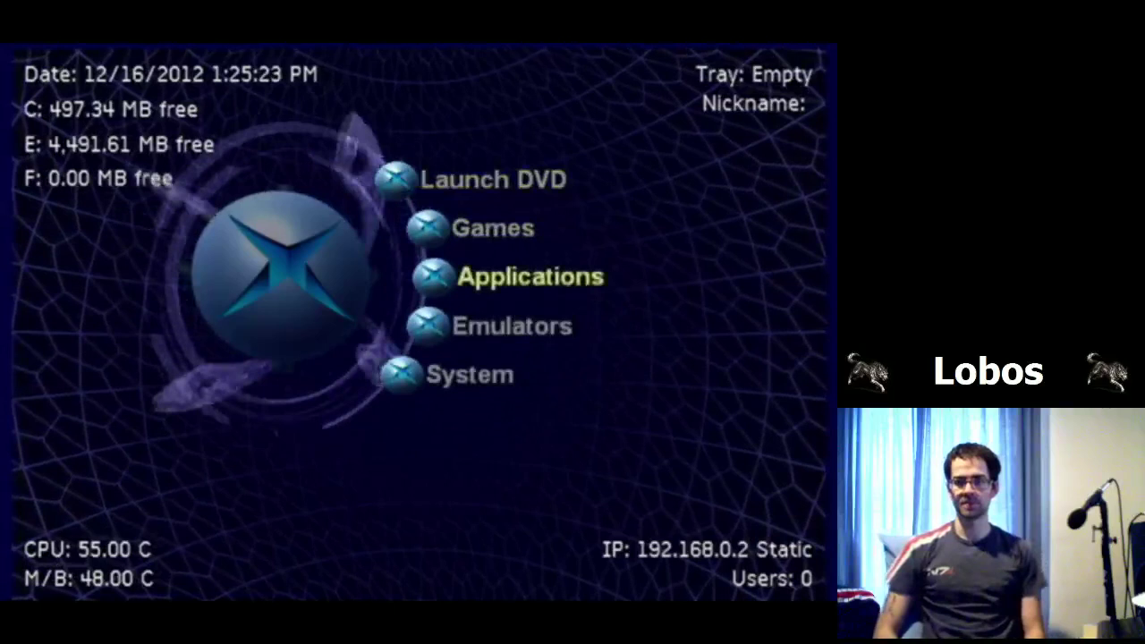
{"action": "key", "text": "Down"}
{"action": "key", "text": "Down"}
Step: Open System, then Settings, then Network Settings showing IP 192.168.0.2 and FTP on port 21
{"action": "key", "text": "Return"}
{"action": "key", "text": "Down"}
{"action": "key", "text": "Up"}
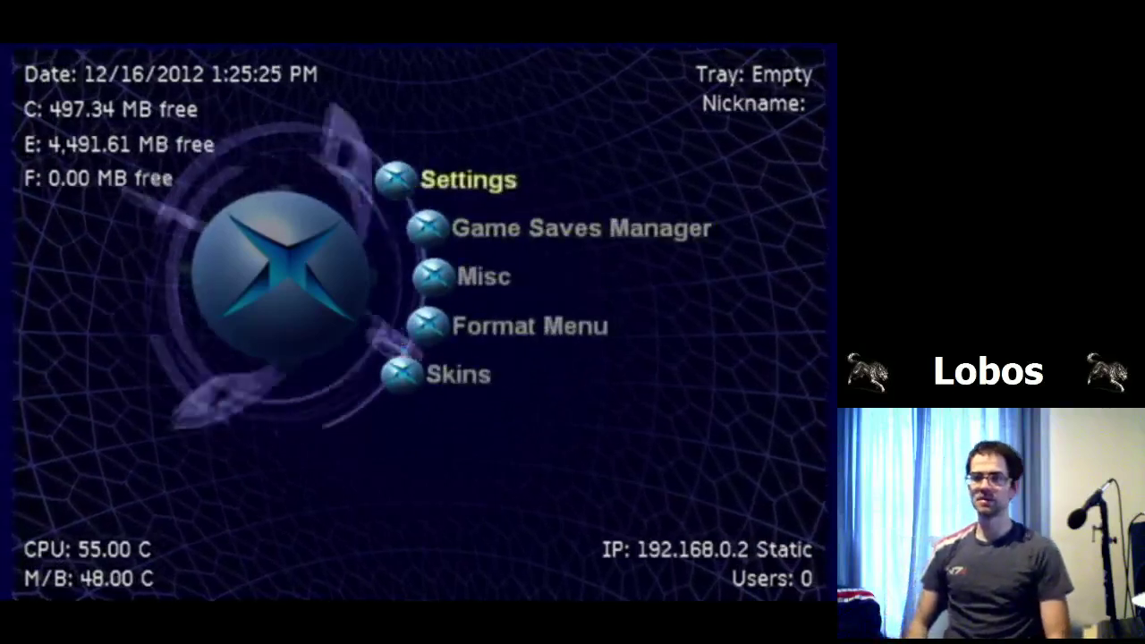
{"action": "key", "text": "Return"}
{"action": "key", "text": "Down"}
{"action": "key", "text": "Down"}
{"action": "key", "text": "Down"}
{"action": "key", "text": "Down"}
{"action": "key", "text": "Return"}
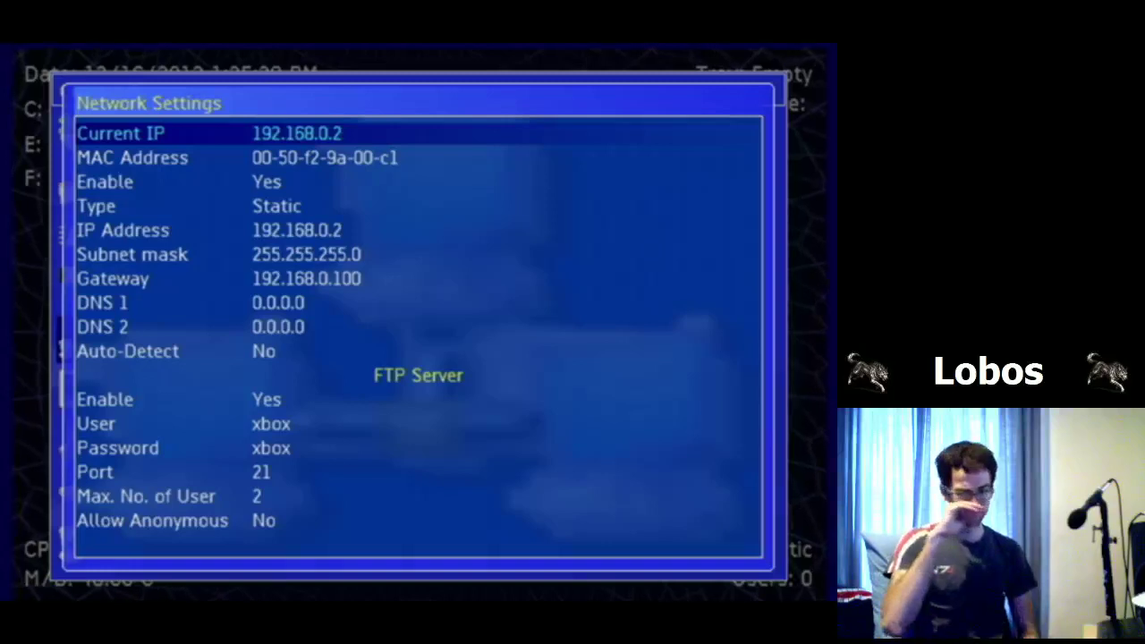
{"action": "key", "text": "Down"}
{"action": "key", "text": "Down"}
{"action": "key", "text": "Down"}
{"action": "key", "text": "Down"}
{"action": "key", "text": "Down"}
{"action": "key", "text": "Down"}
{"action": "key", "text": "Down"}
{"action": "key", "text": "Down"}
{"action": "key", "text": "Down"}
{"action": "key", "text": "Down"}
{"action": "key", "text": "Down"}
{"action": "key", "text": "Down"}
{"action": "key", "text": "Down"}
{"action": "key", "text": "Down"}
{"action": "key", "text": "Down"}
{"action": "key", "text": "Down"}
{"action": "key", "text": "Down"}
{"action": "key", "text": "Down"}
{"action": "key", "text": "Down"}
{"action": "key", "text": "Down"}
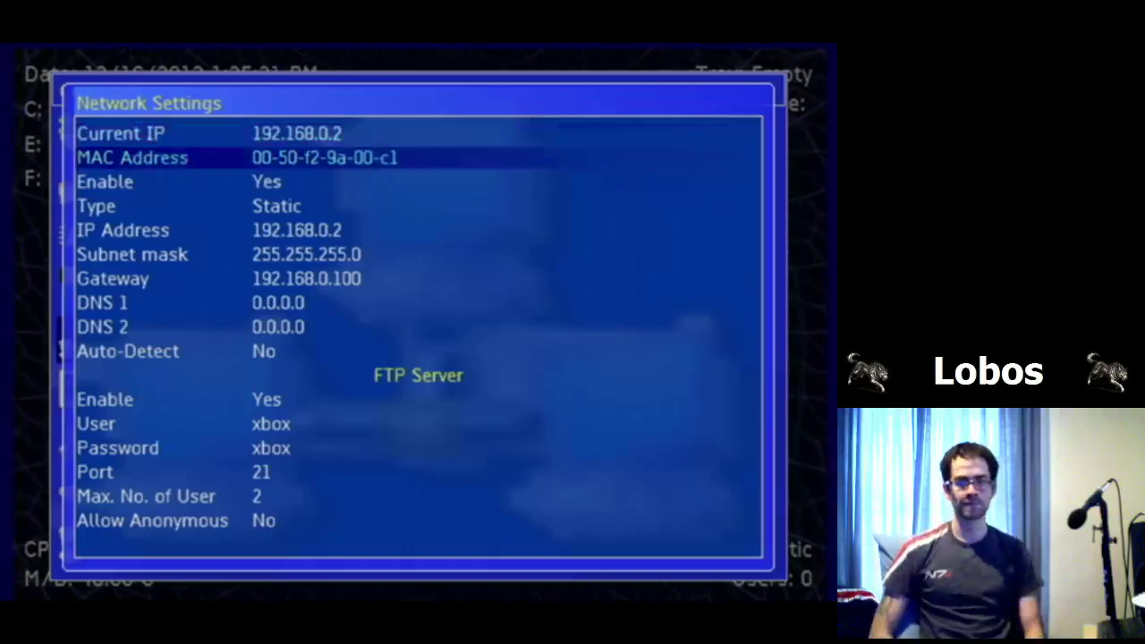
{"action": "key", "text": "Down"}
{"action": "key", "text": "Down"}
{"action": "key", "text": "Down"}
{"action": "key", "text": "Down"}
{"action": "key", "text": "Down"}
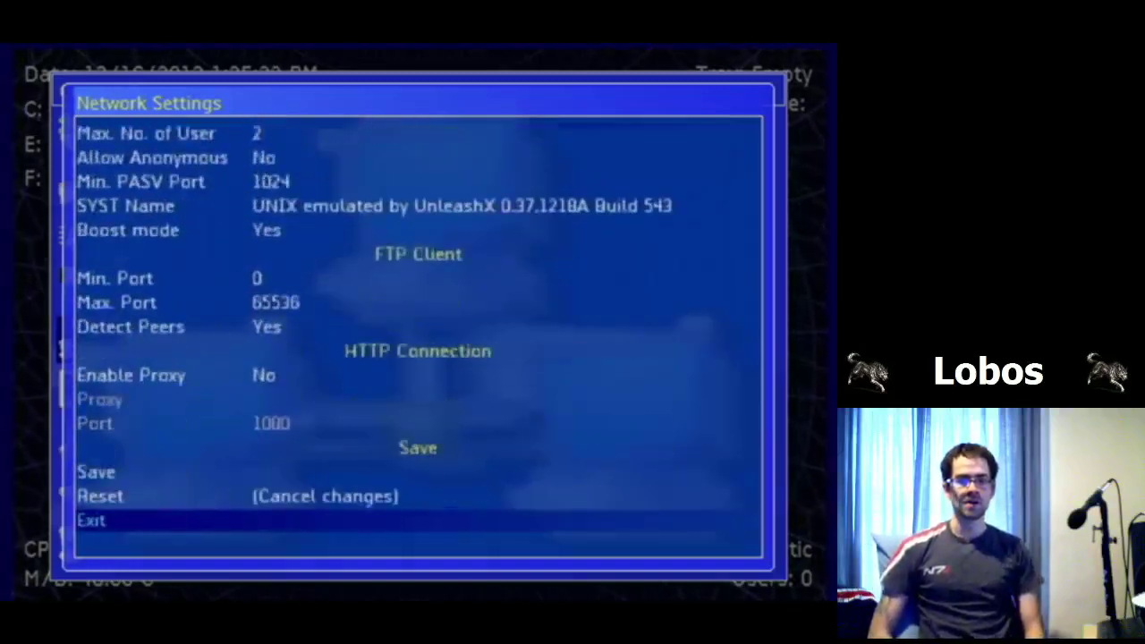
{"action": "key", "text": "Up"}
{"action": "key", "text": "Up"}
{"action": "key", "text": "Up"}
{"action": "key", "text": "Up"}
{"action": "key", "text": "Up"}
{"action": "key", "text": "Up"}
{"action": "key", "text": "Up"}
{"action": "key", "text": "Up"}
{"action": "key", "text": "Up"}
{"action": "key", "text": "Up"}
{"action": "key", "text": "Up"}
{"action": "key", "text": "Up"}
{"action": "key", "text": "Up"}
{"action": "key", "text": "Up"}
{"action": "key", "text": "Up"}
{"action": "key", "text": "Up"}
{"action": "key", "text": "Up"}
{"action": "key", "text": "Up"}
{"action": "key", "text": "Up"}
{"action": "key", "text": "Up"}
{"action": "key", "text": "Up"}
{"action": "key", "text": "Up"}
{"action": "key", "text": "Up"}
{"action": "key", "text": "Up"}
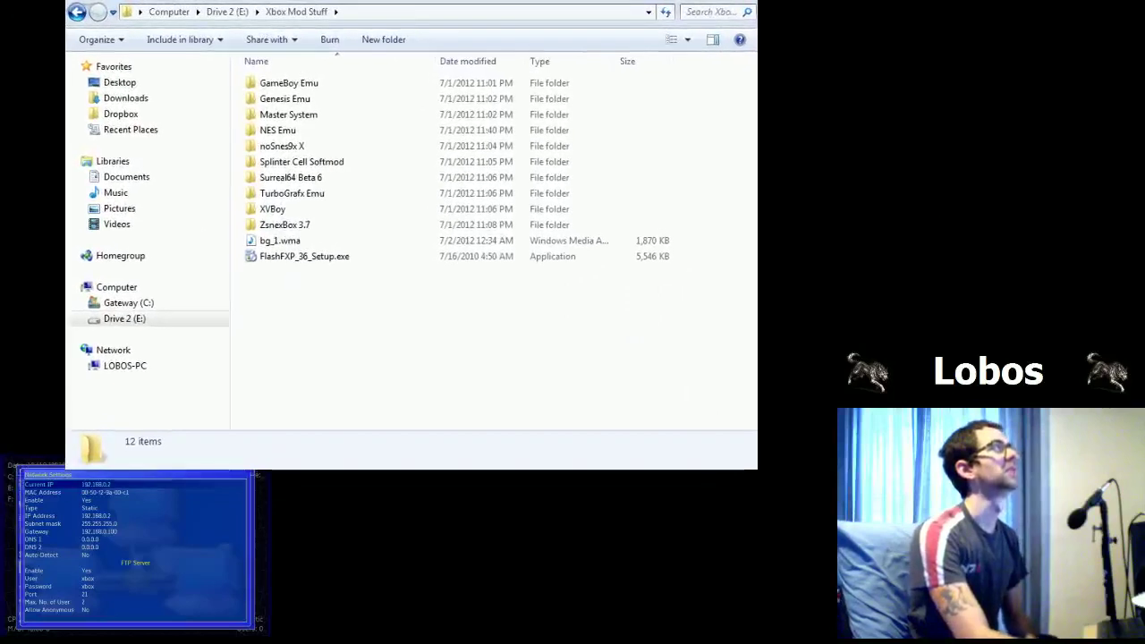
Step: Look over the emulator folders in Xbox Mod Stuff and open noSnes9x X
{"action": "left_click", "coordinate": [302, 104]}
{"action": "left_click", "coordinate": [308, 117]}
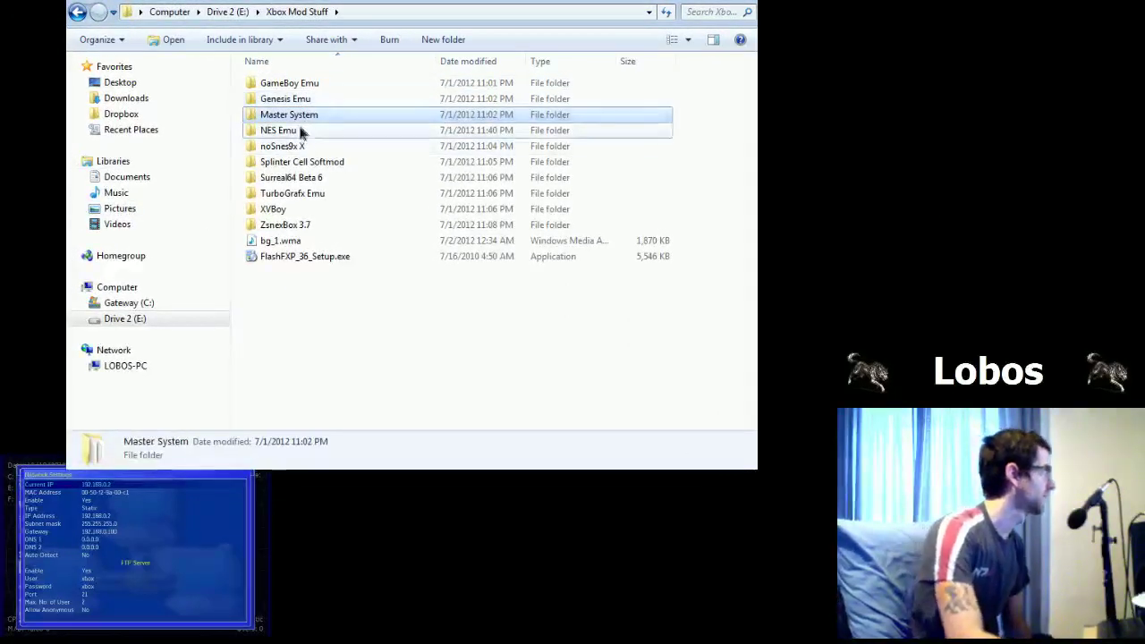
{"action": "left_click", "coordinate": [288, 133]}
{"action": "left_click", "coordinate": [287, 149]}
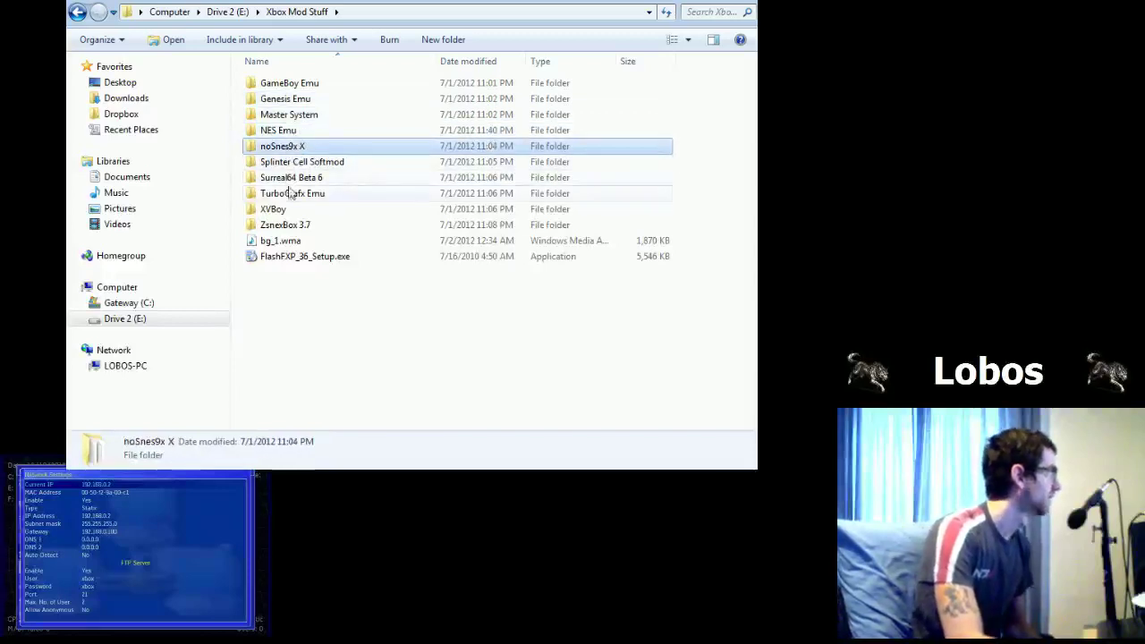
{"action": "left_click", "coordinate": [290, 228]}
{"action": "left_click", "coordinate": [295, 149]}
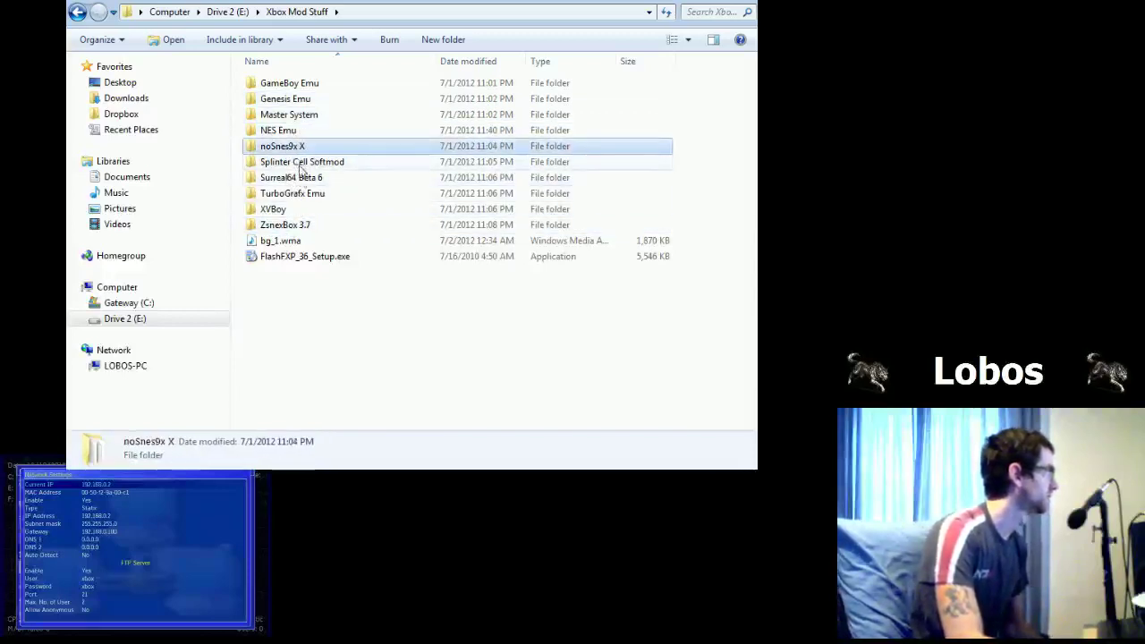
{"action": "double_click", "coordinate": [303, 150]}
Step: Browse ZsnexBox 3.7's images, database, Music and sram folders and open its roms folder
{"action": "key", "text": "BackSpace"}
{"action": "double_click", "coordinate": [291, 224]}
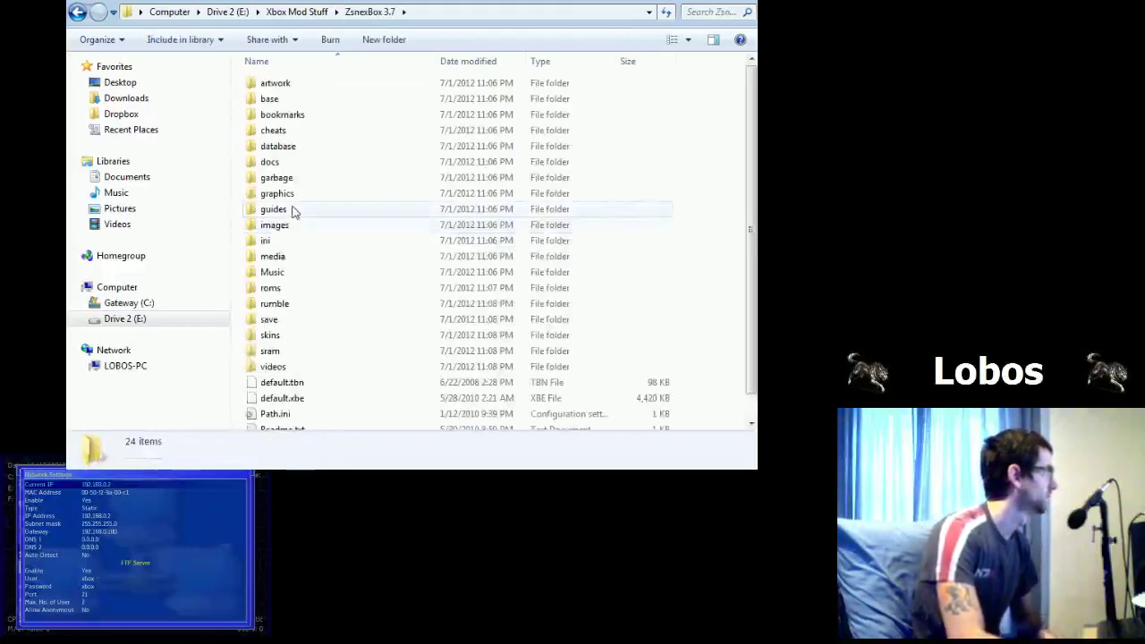
{"action": "scroll", "coordinate": [296, 212], "scroll_direction": "down", "scroll_amount": 1}
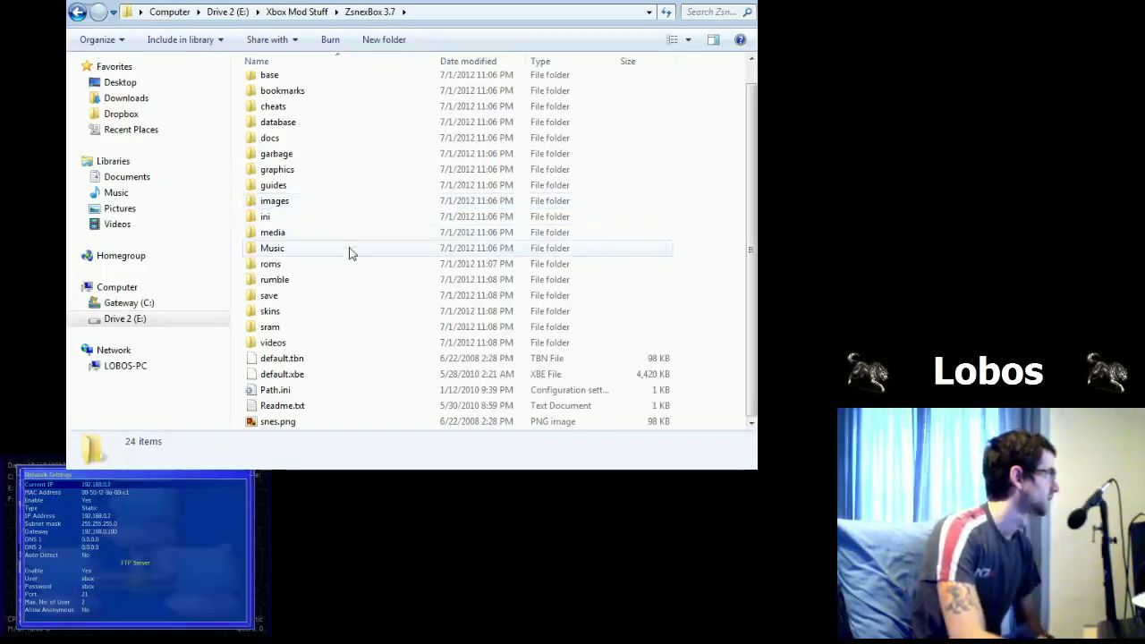
{"action": "key", "text": "BackSpace"}
{"action": "double_click", "coordinate": [296, 226]}
{"action": "left_click", "coordinate": [291, 225]}
{"action": "left_click", "coordinate": [299, 146]}
{"action": "left_click", "coordinate": [288, 272]}
{"action": "left_click", "coordinate": [294, 350]}
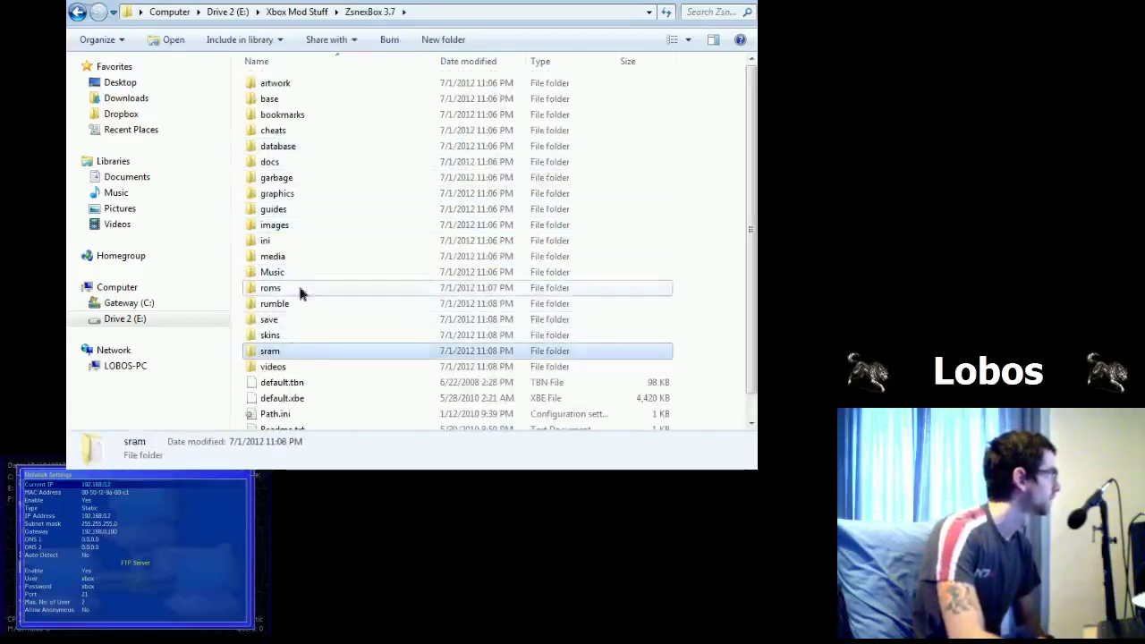
{"action": "double_click", "coordinate": [297, 288]}
Step: Rename the noSnes9x X folder to _noSnes9x X
{"action": "key", "text": "BackSpace"}
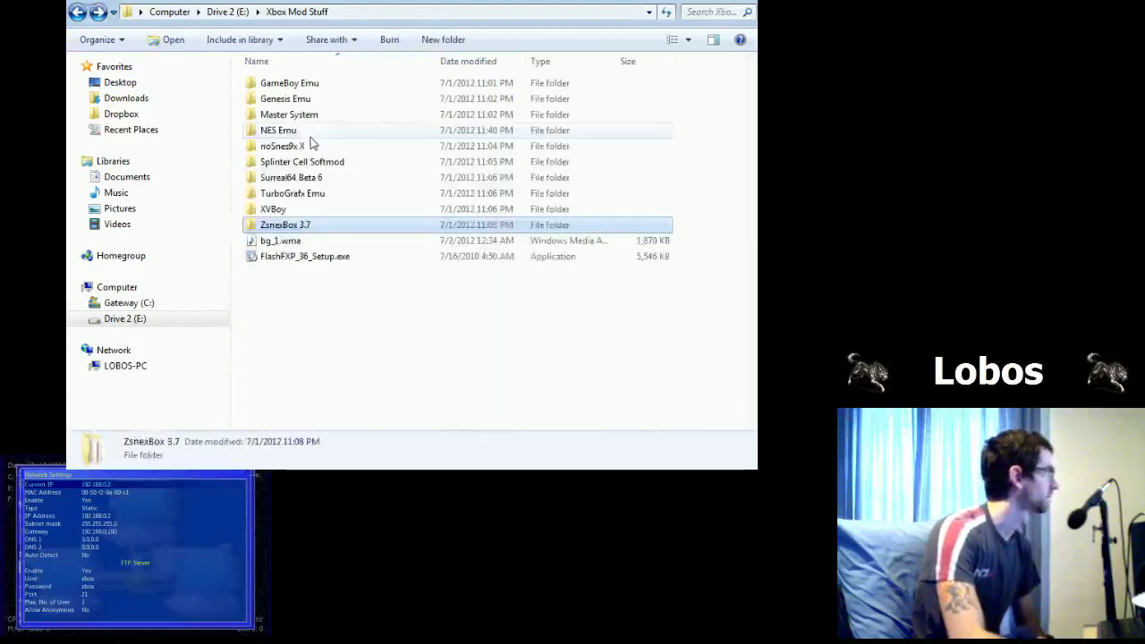
{"action": "left_click", "coordinate": [295, 151]}
{"action": "double_click", "coordinate": [295, 151]}
{"action": "key", "text": "BackSpace"}
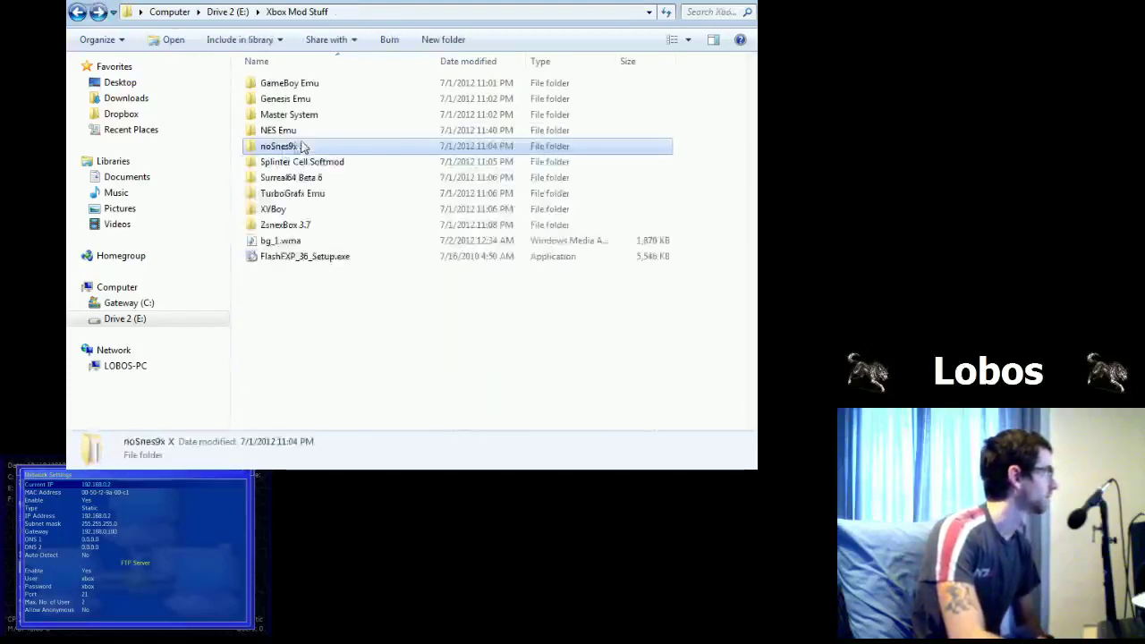
{"action": "left_click", "coordinate": [269, 149]}
{"action": "key", "text": "Home"}
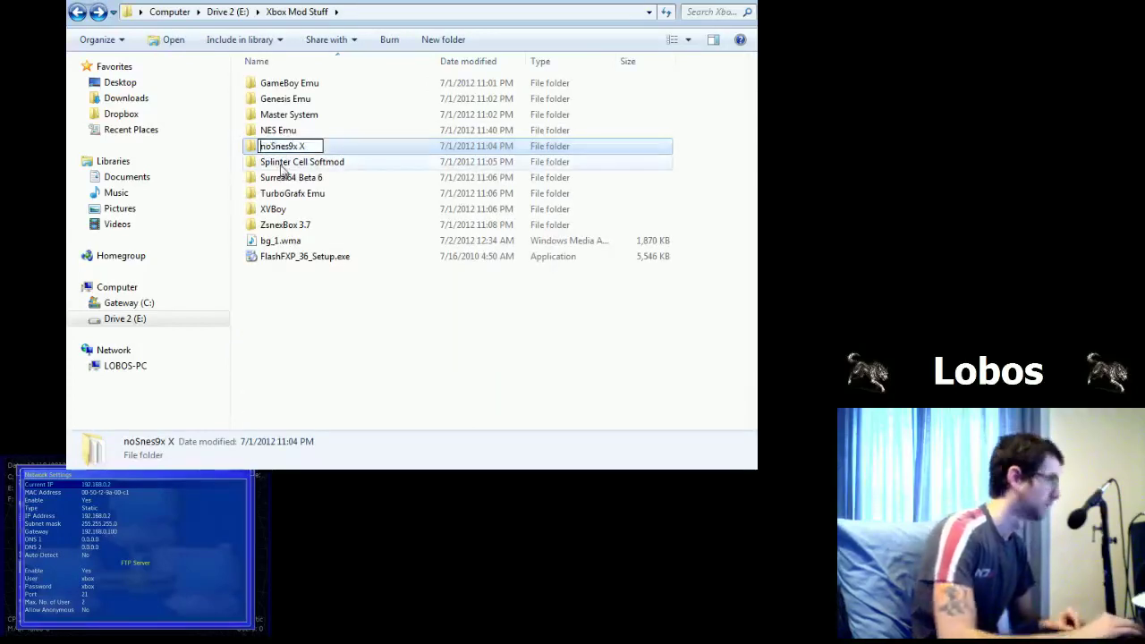
{"action": "left_click", "coordinate": [282, 164]}
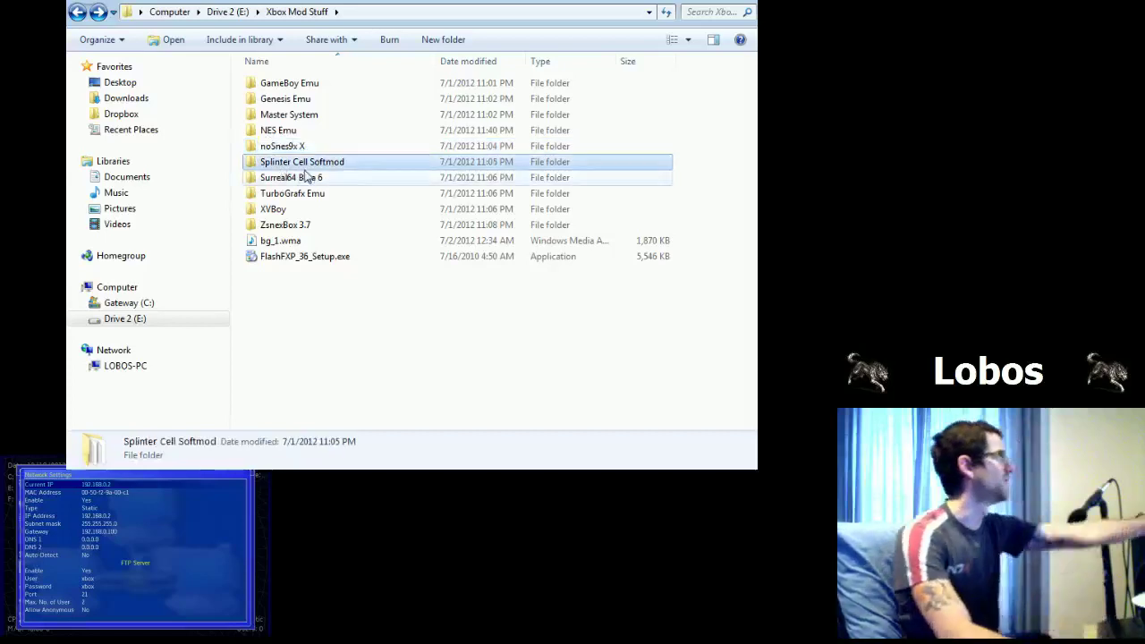
{"action": "left_click", "coordinate": [286, 148]}
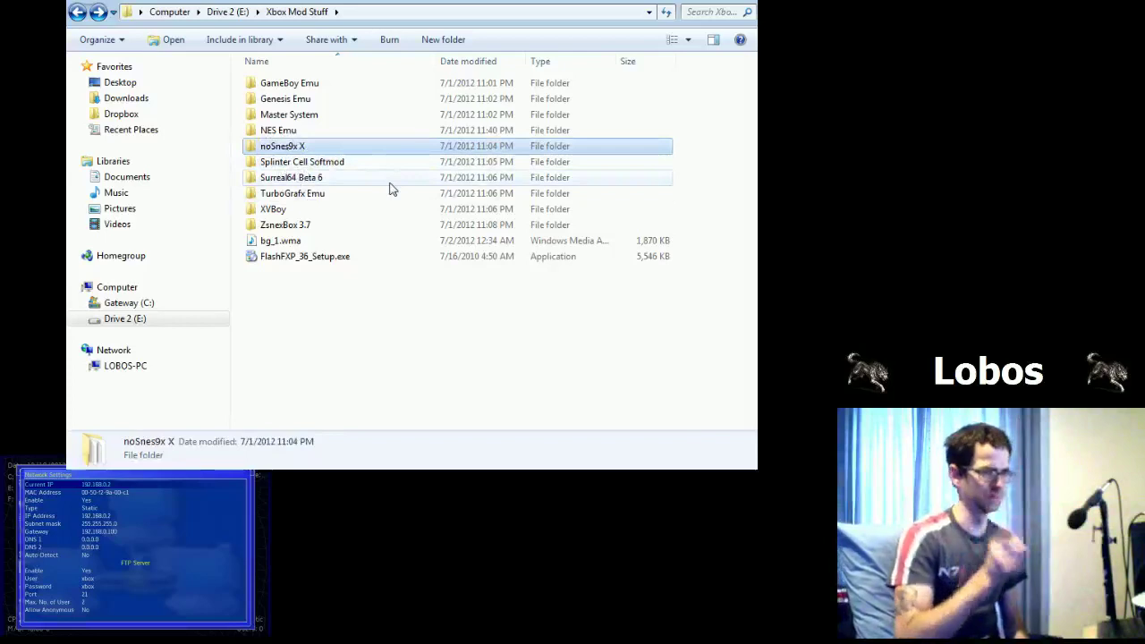
{"action": "left_click", "coordinate": [268, 148]}
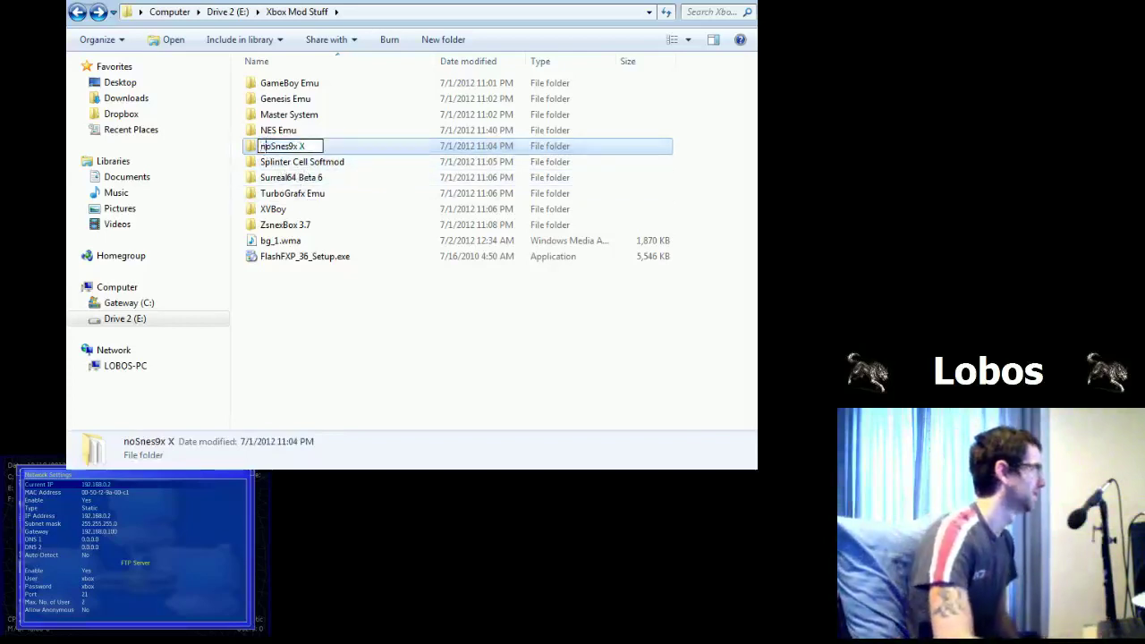
{"action": "type", "text": "_"}
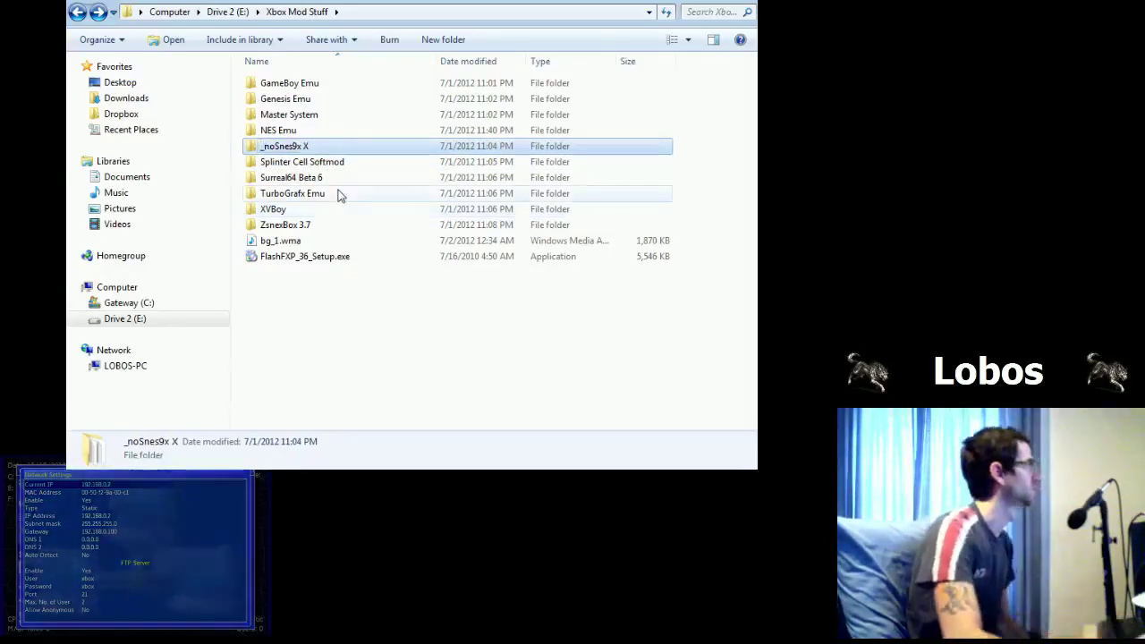
{"action": "left_click", "coordinate": [339, 162]}
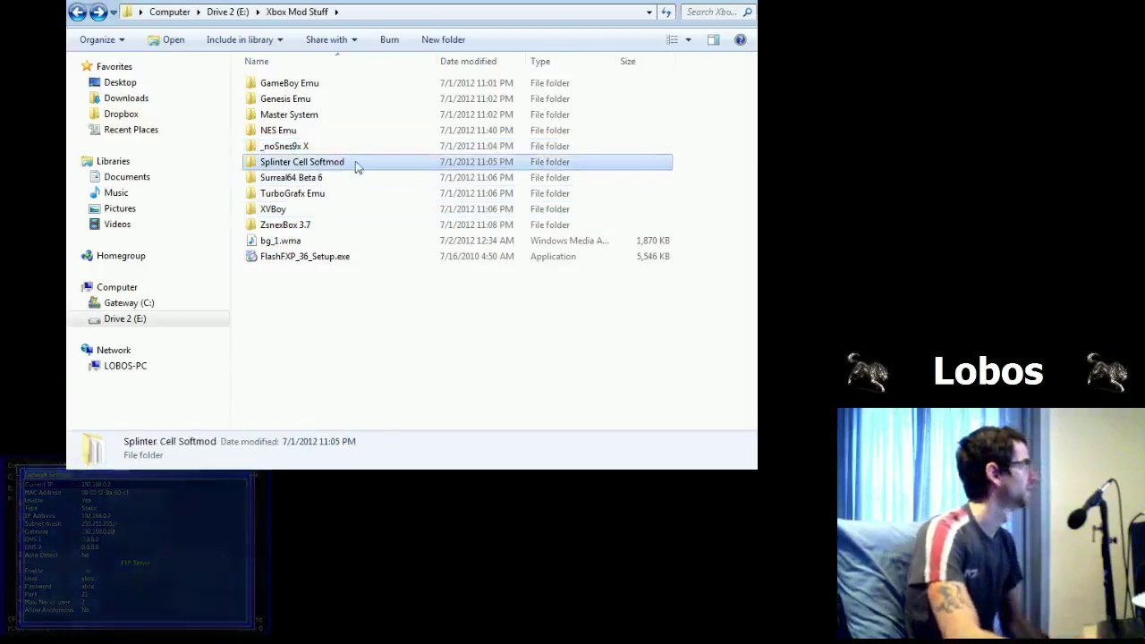
Step: Open Splinter Cell Softmod, select its three files, and widen the Name column to show full names
{"action": "double_click", "coordinate": [357, 166]}
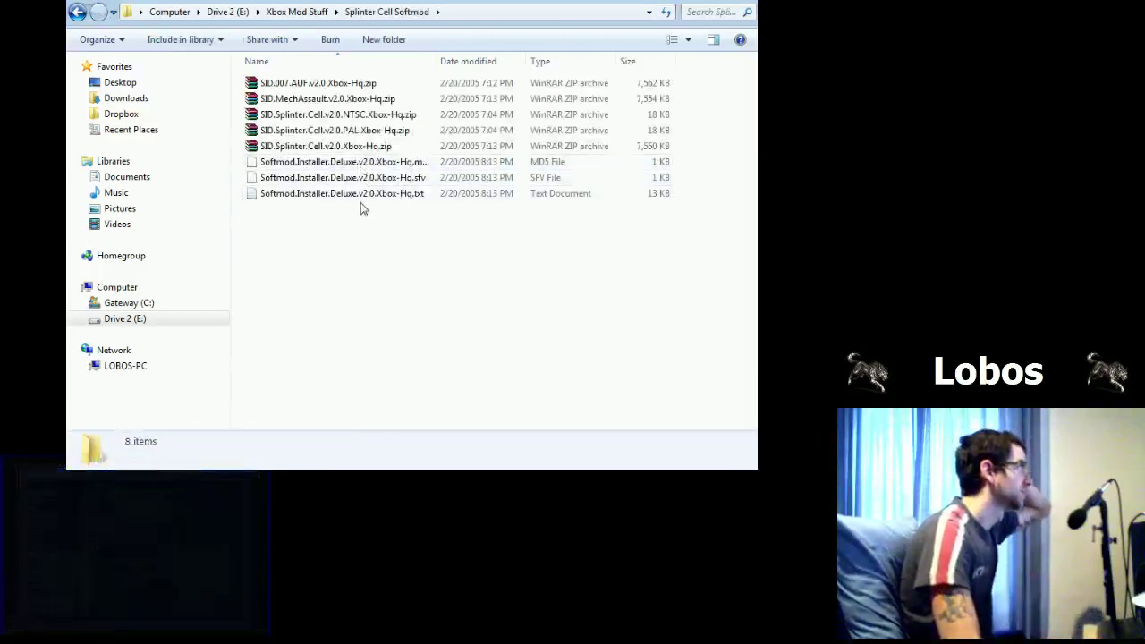
{"action": "left_click", "coordinate": [313, 100]}
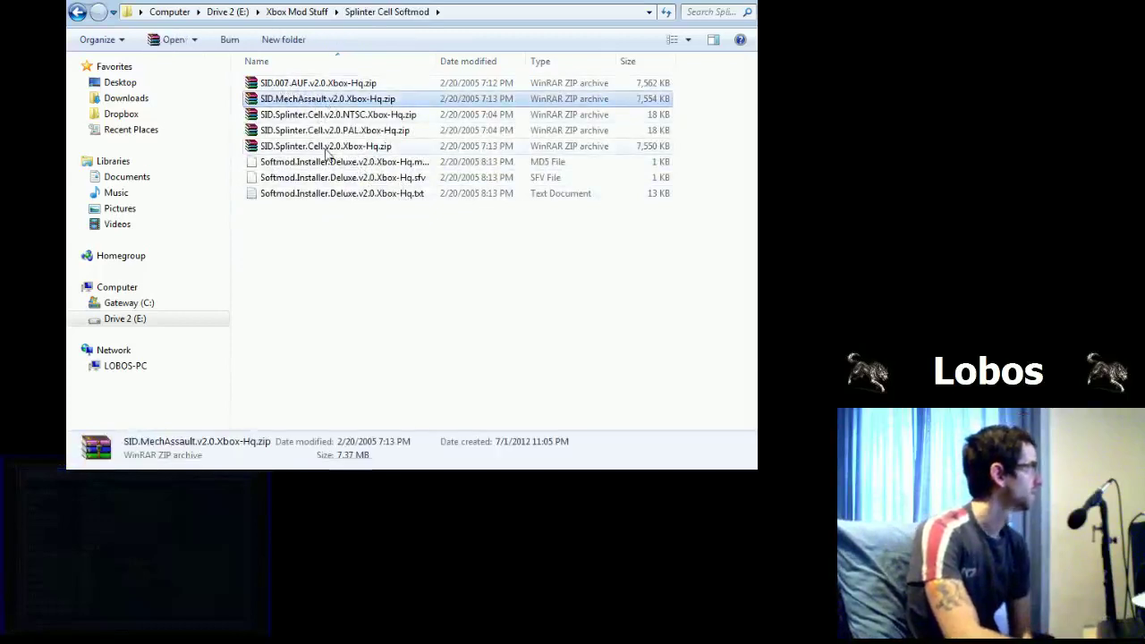
{"action": "left_click", "coordinate": [297, 87]}
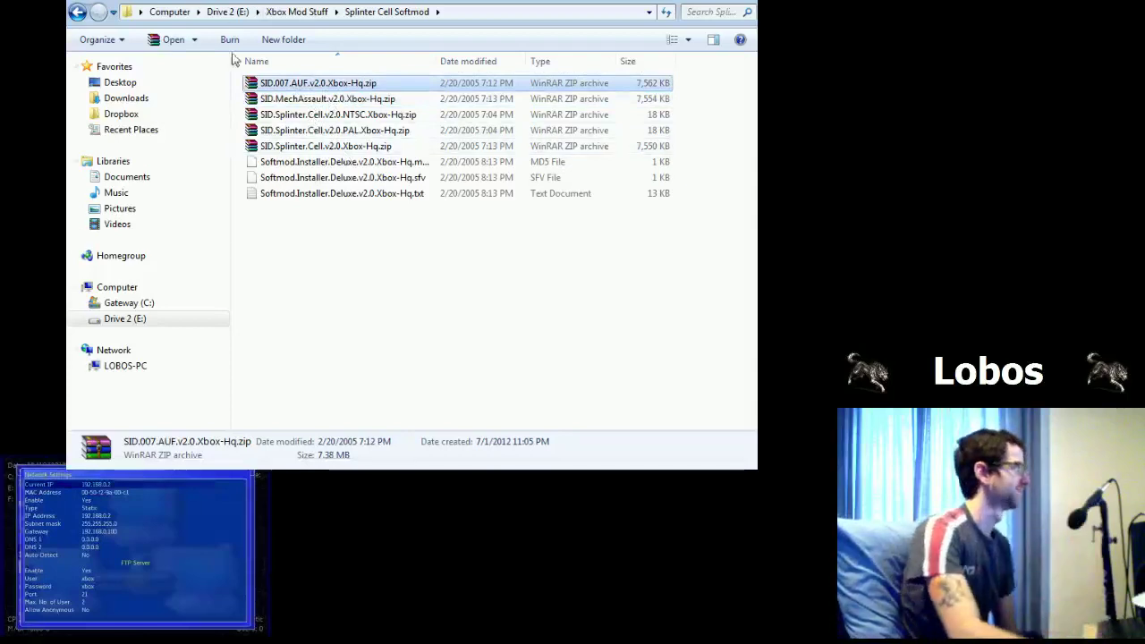
{"action": "left_click", "coordinate": [358, 204]}
{"action": "left_click", "coordinate": [337, 83]}
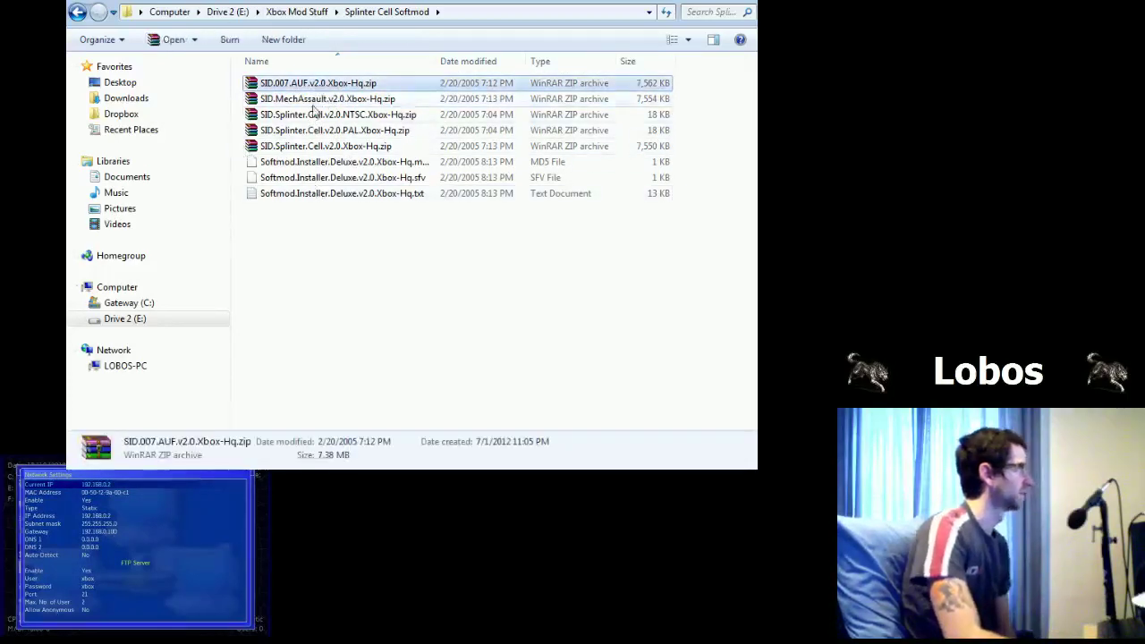
{"action": "left_click", "coordinate": [331, 115]}
{"action": "left_click", "coordinate": [313, 162]}
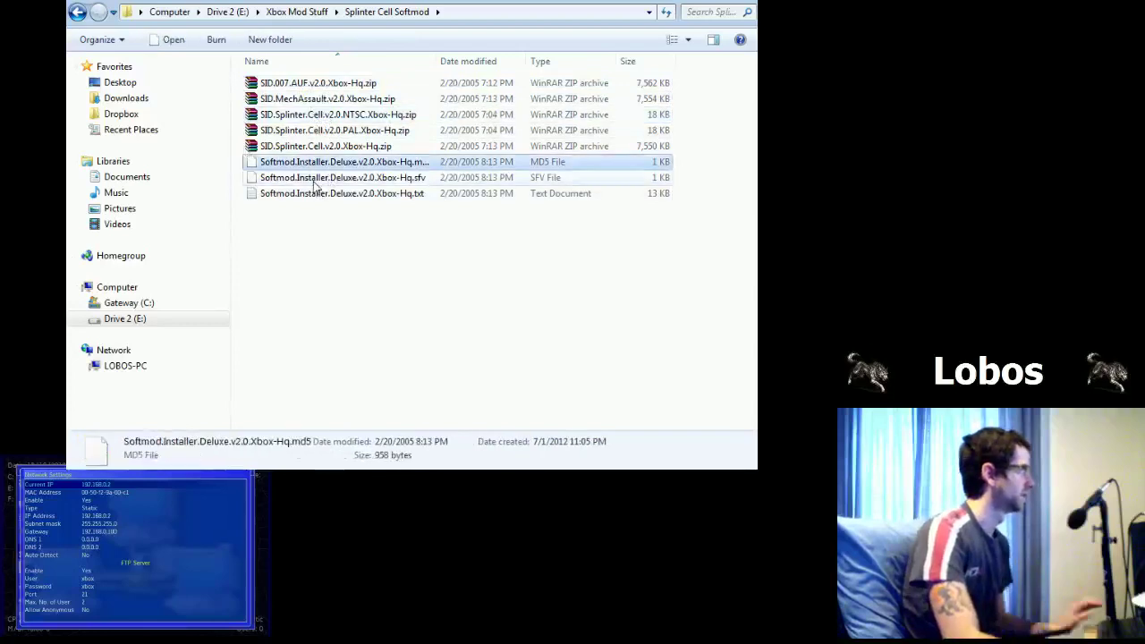
{"action": "left_click", "coordinate": [317, 193], "text": "shift"}
{"action": "left_click_drag", "start_coordinate": [442, 61], "coordinate": [471, 194]}
Step: Back in Xbox Mod Stuff, select Surreal64 Beta 6, TurboGrafx Emu, XVBoy and bg_1.wma
{"action": "key", "text": "BackSpace"}
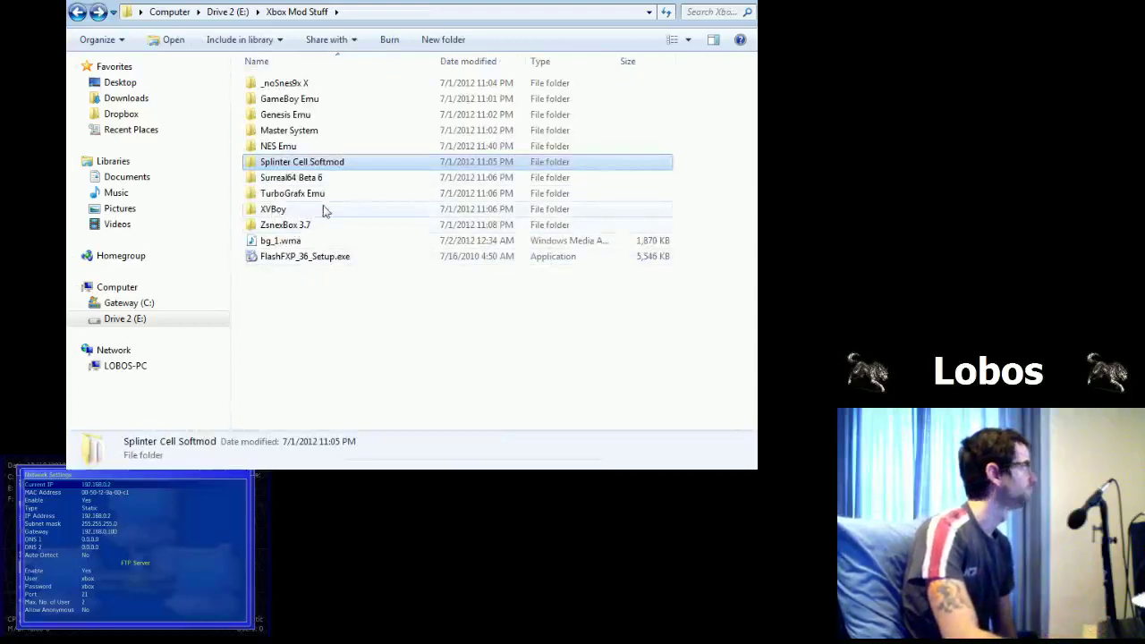
{"action": "left_click", "coordinate": [336, 181]}
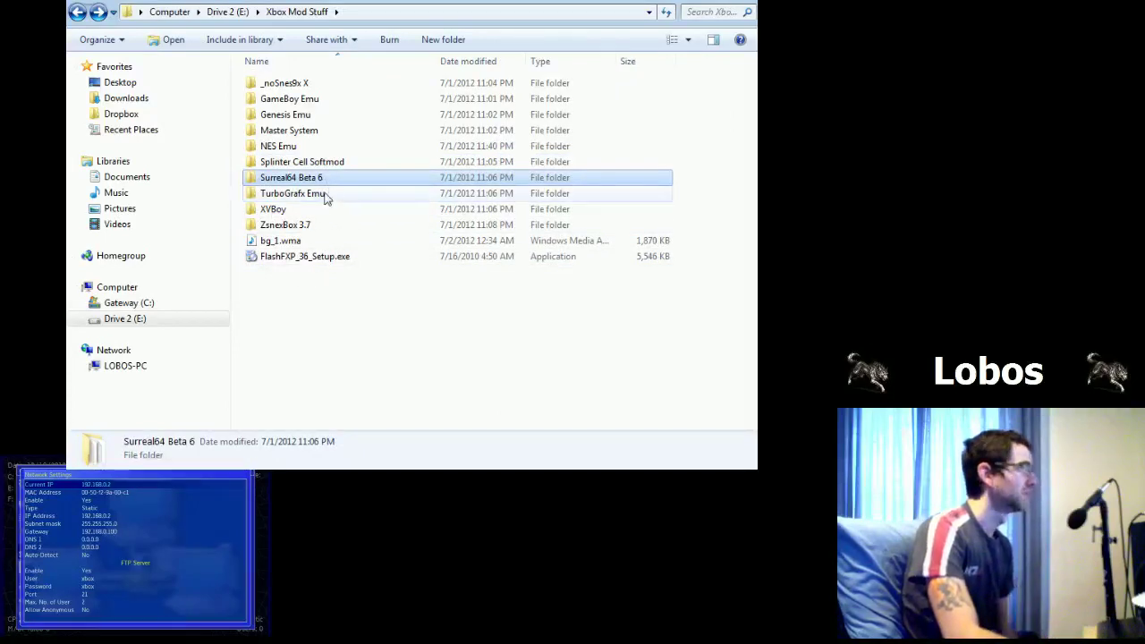
{"action": "left_click", "coordinate": [330, 196]}
{"action": "left_click", "coordinate": [320, 213]}
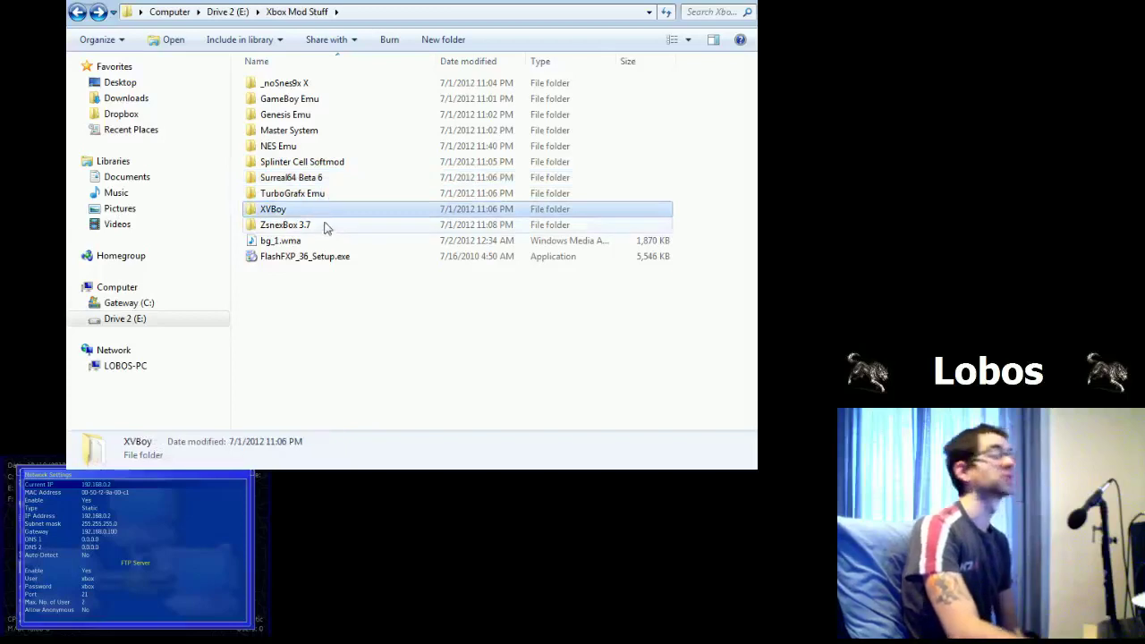
{"action": "left_click", "coordinate": [315, 242]}
{"action": "left_click", "coordinate": [315, 226]}
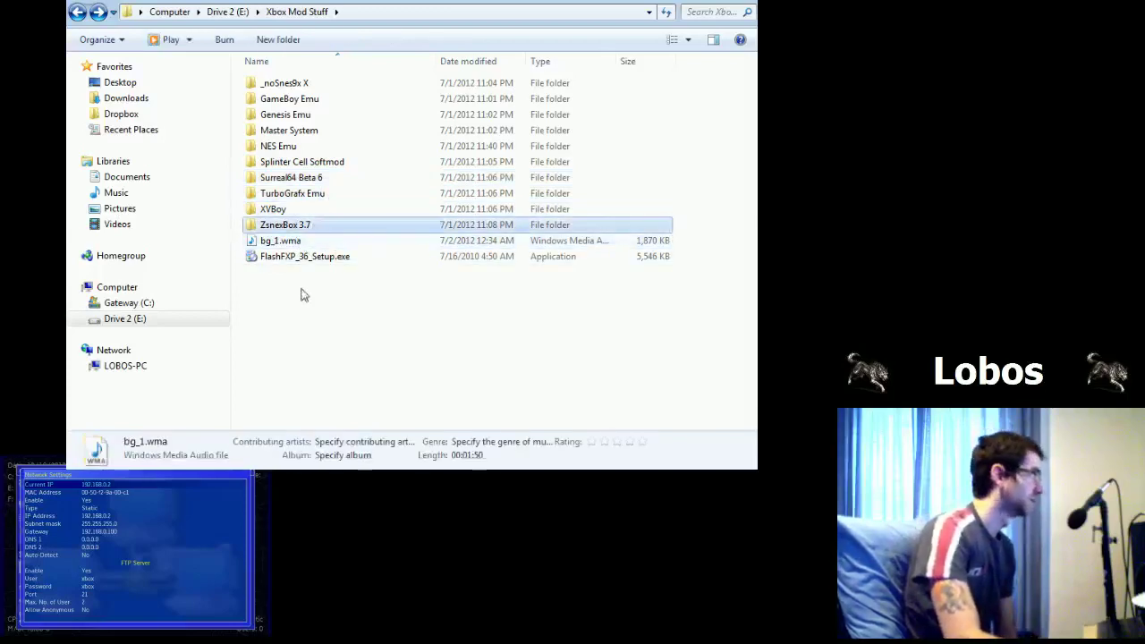
{"action": "left_click", "coordinate": [312, 242]}
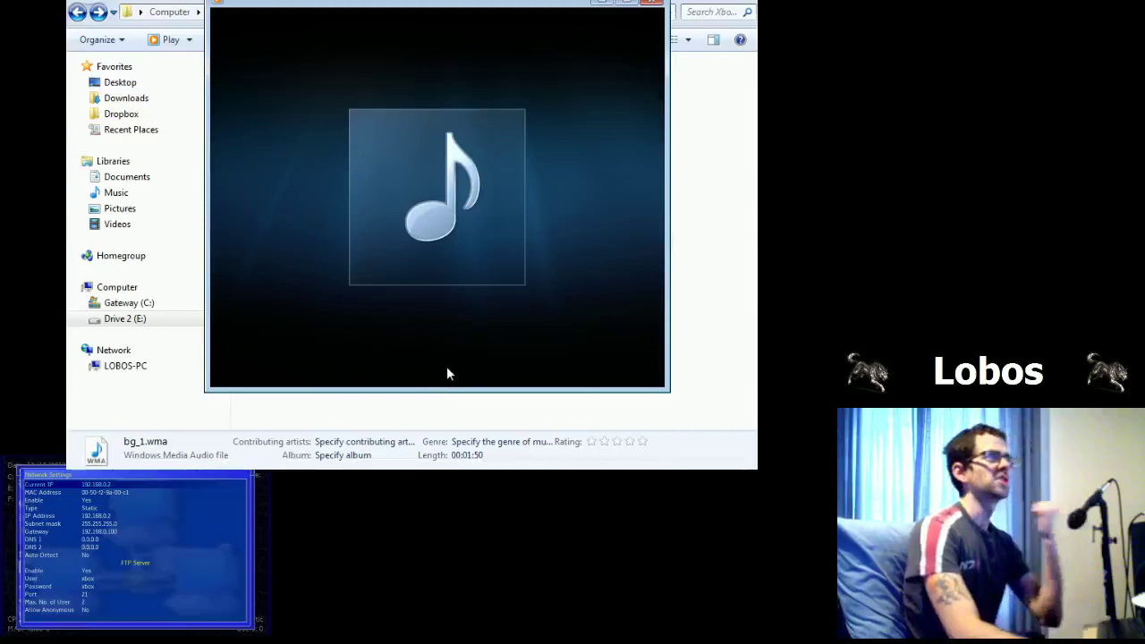
Step: Close the bg_1.wma media player, click around the Xbox Mod Stuff list, and switch to FlashFXP
{"action": "left_click", "coordinate": [651, 2]}
{"action": "left_click", "coordinate": [327, 291]}
{"action": "left_click", "coordinate": [322, 261]}
{"action": "left_click", "coordinate": [328, 272]}
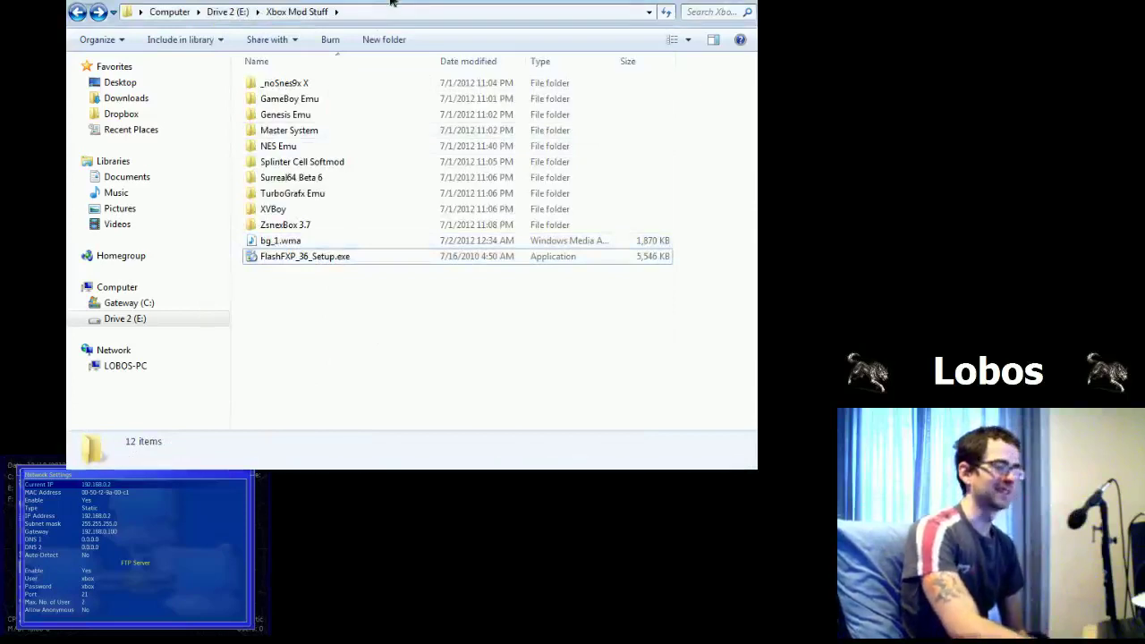
{"action": "left_click", "coordinate": [313, 257]}
{"action": "left_click", "coordinate": [281, 340]}
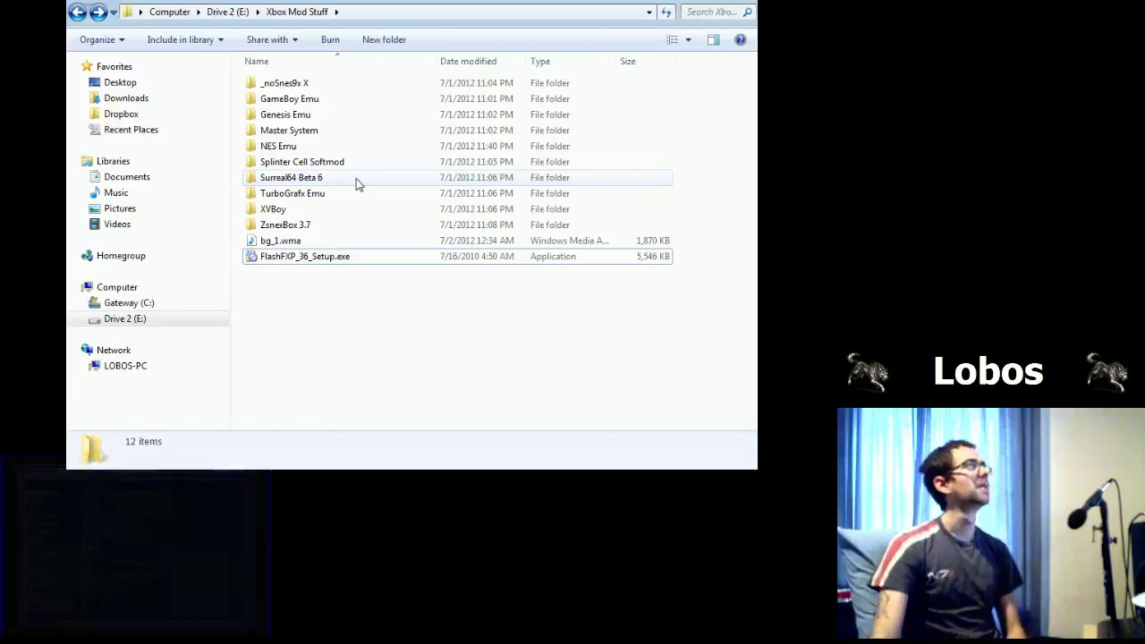
{"action": "left_click", "coordinate": [493, 193]}
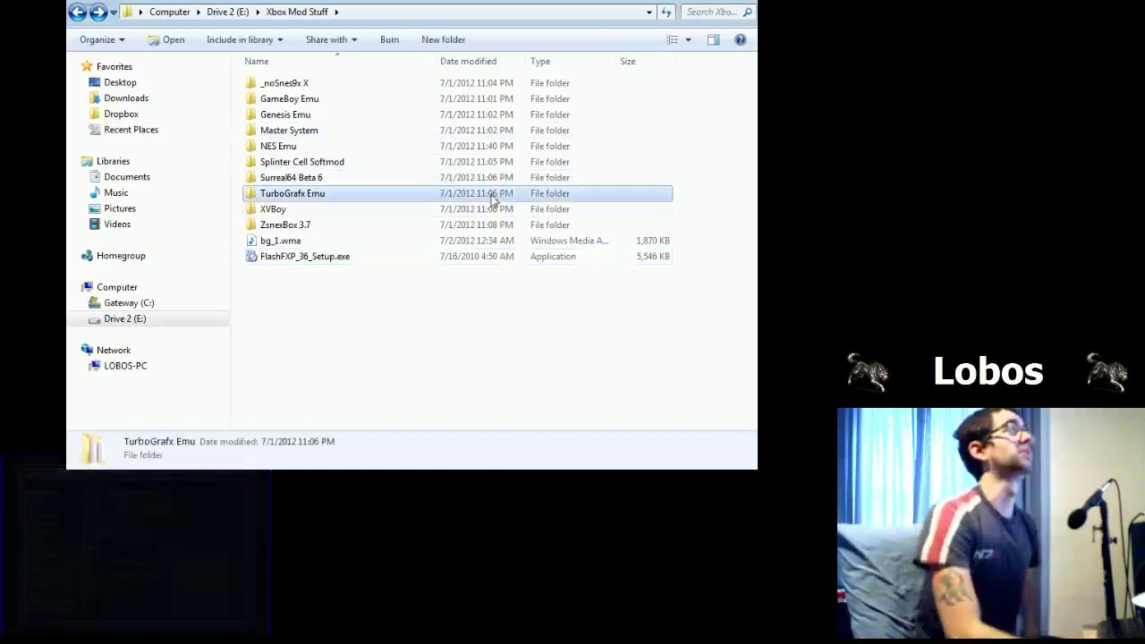
{"action": "key", "text": "alt+Tab"}
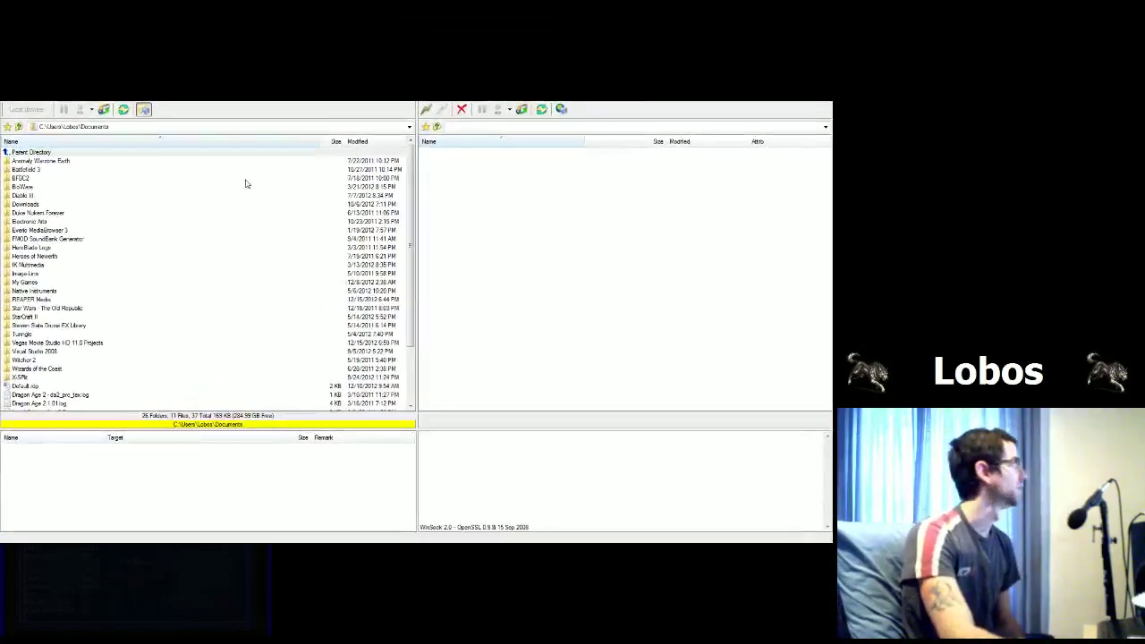
Step: Enlarge the FlashFXP window and look over the local Documents folder
{"action": "left_click", "coordinate": [32, 152]}
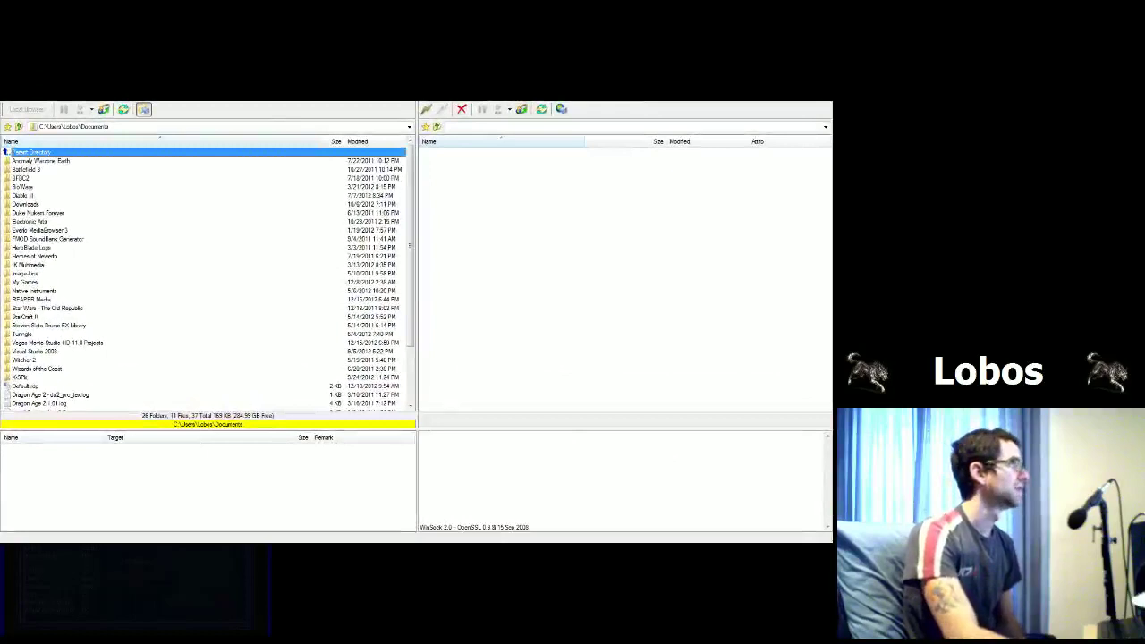
{"action": "left_click_drag", "start_coordinate": [830, 542], "coordinate": [775, 537]}
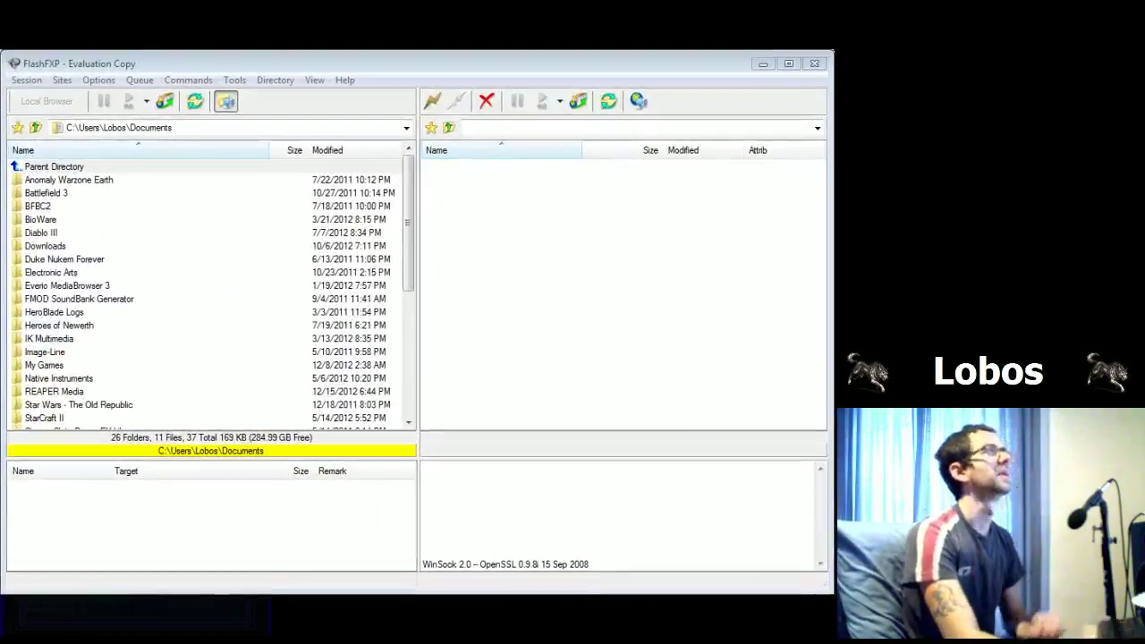
{"action": "left_click", "coordinate": [238, 529]}
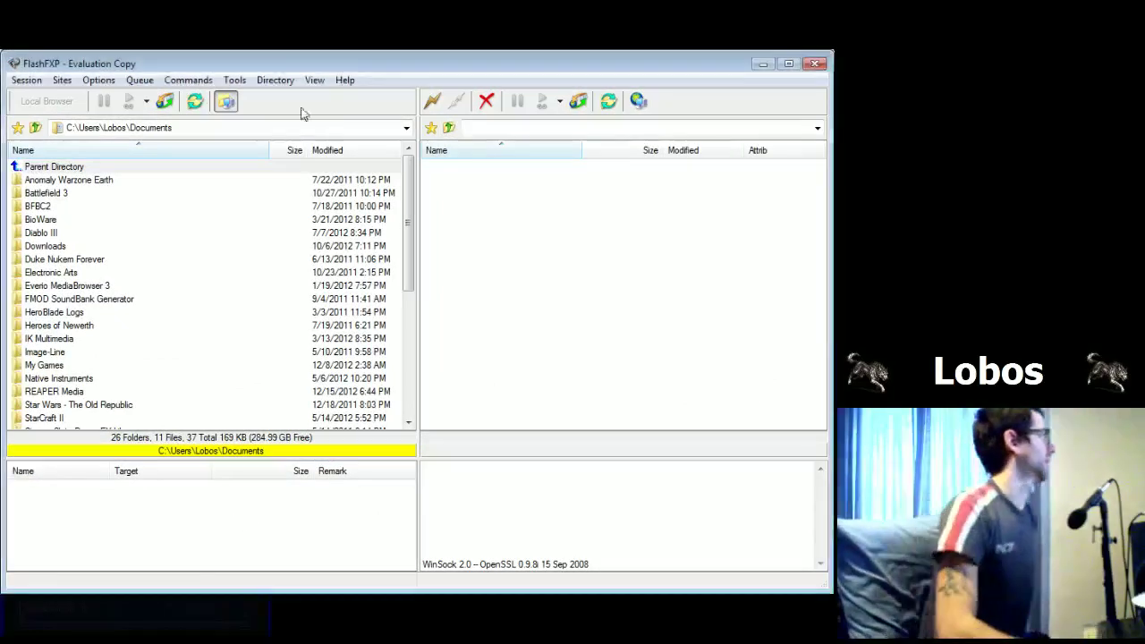
{"action": "left_click_drag", "start_coordinate": [402, 219], "coordinate": [402, 165]}
{"action": "left_click", "coordinate": [54, 230]}
{"action": "left_click", "coordinate": [72, 353]}
{"action": "scroll", "coordinate": [85, 367], "scroll_direction": "down", "scroll_amount": 2}
{"action": "scroll", "coordinate": [88, 375], "scroll_direction": "up", "scroll_amount": 2}
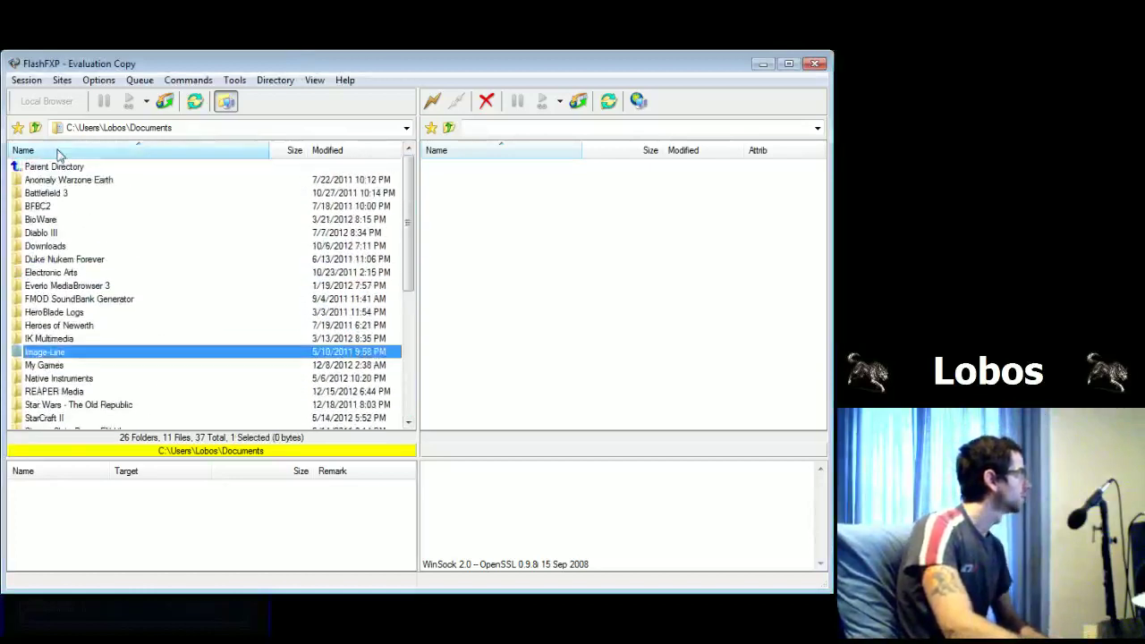
Step: Navigate the local pane up to the drive list and into E:\Xbox Mod Stuff
{"action": "left_click", "coordinate": [35, 129]}
{"action": "left_click", "coordinate": [35, 128]}
{"action": "left_click", "coordinate": [35, 130]}
{"action": "left_click", "coordinate": [35, 130]}
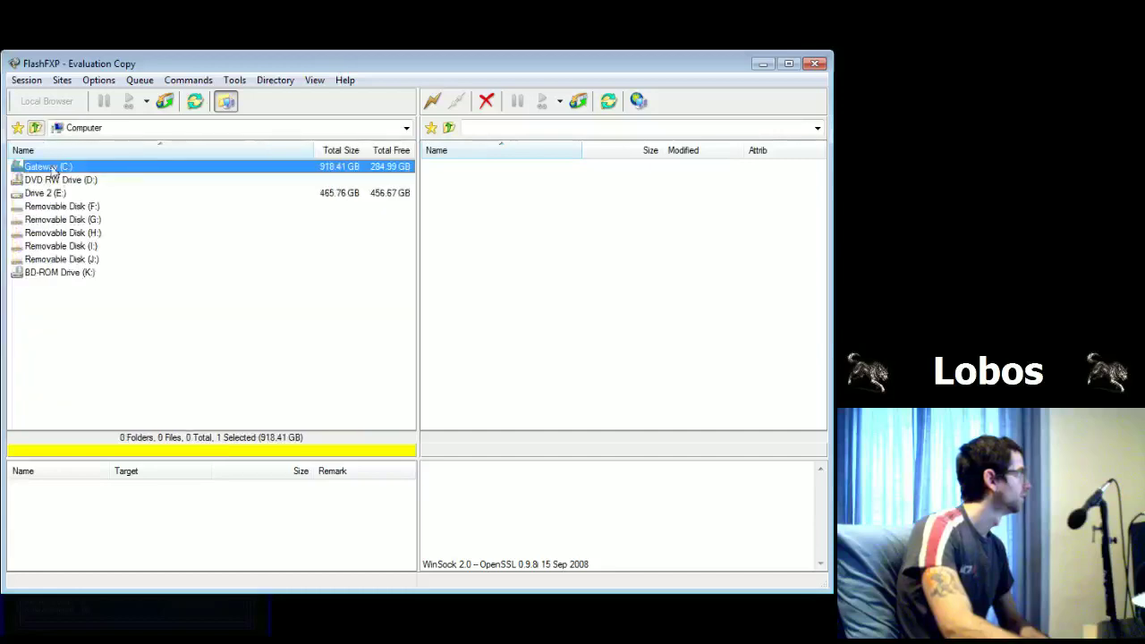
{"action": "left_click", "coordinate": [56, 195]}
{"action": "double_click", "coordinate": [56, 195]}
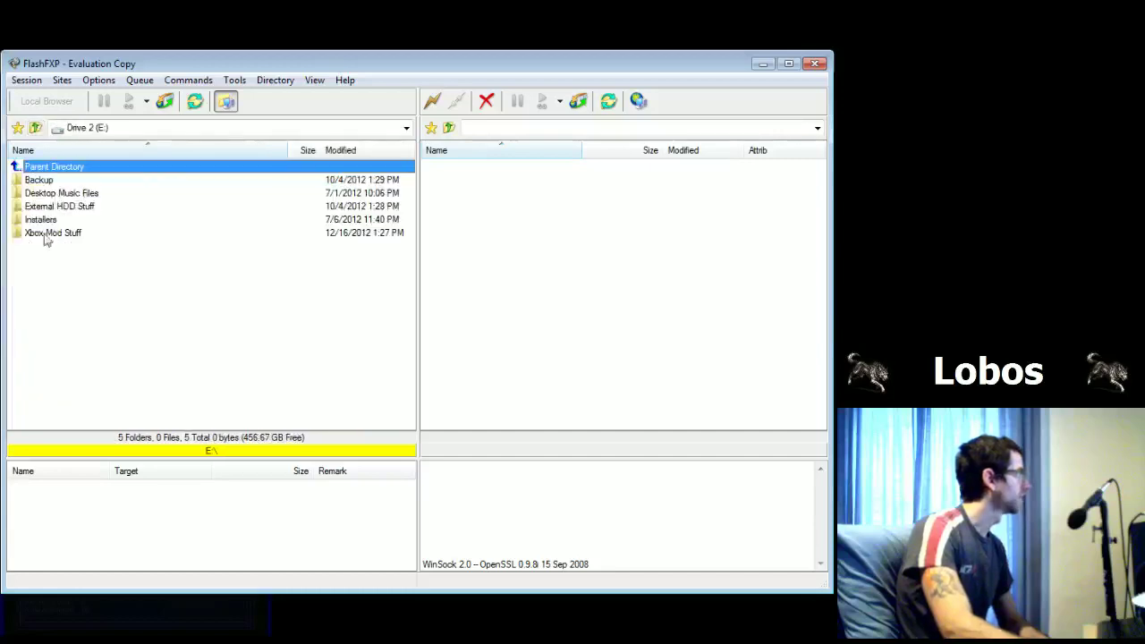
{"action": "left_click", "coordinate": [44, 235]}
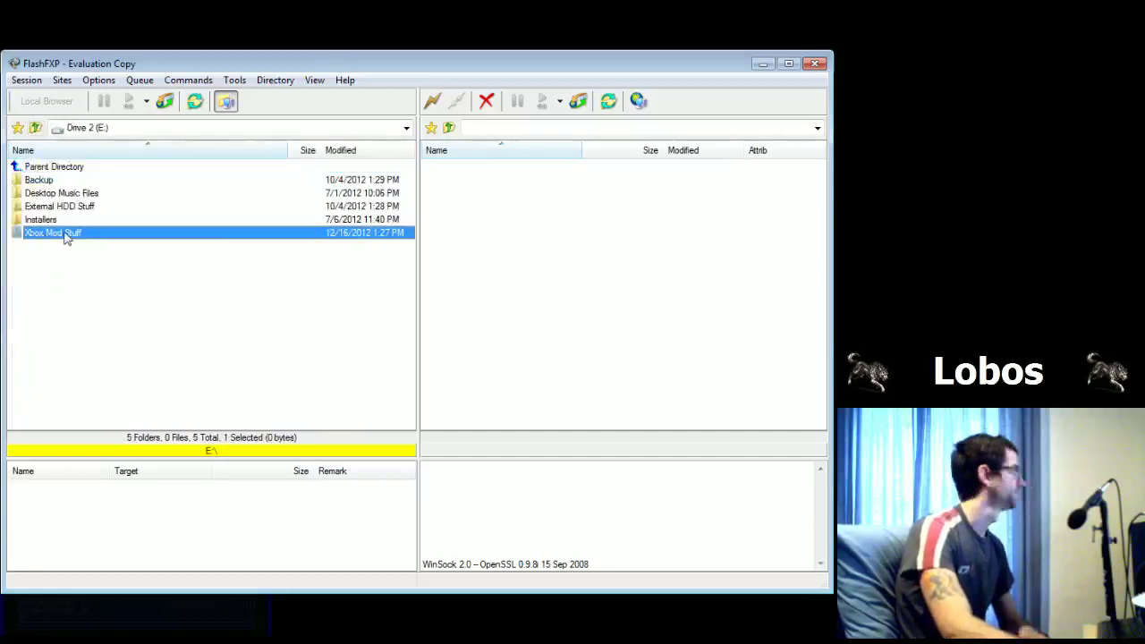
{"action": "double_click", "coordinate": [62, 234]}
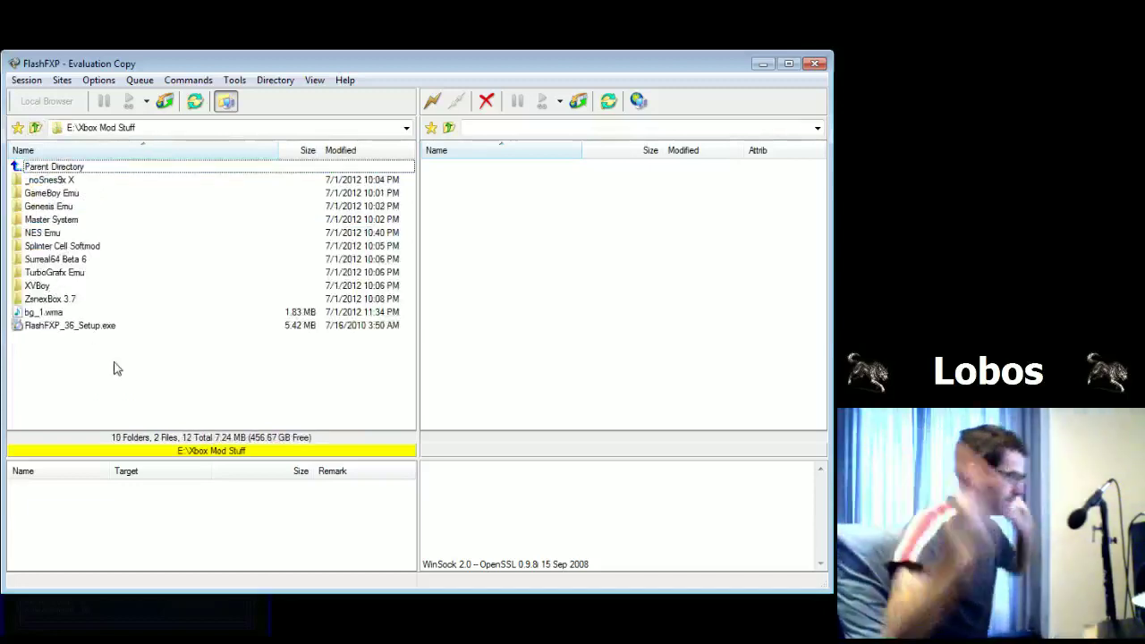
Step: Look over the _noSnes9x X, GameBoy Emu and ZsnexBox 3.7 folders, then activate the remote pane
{"action": "left_click", "coordinate": [59, 180]}
{"action": "left_click", "coordinate": [59, 194]}
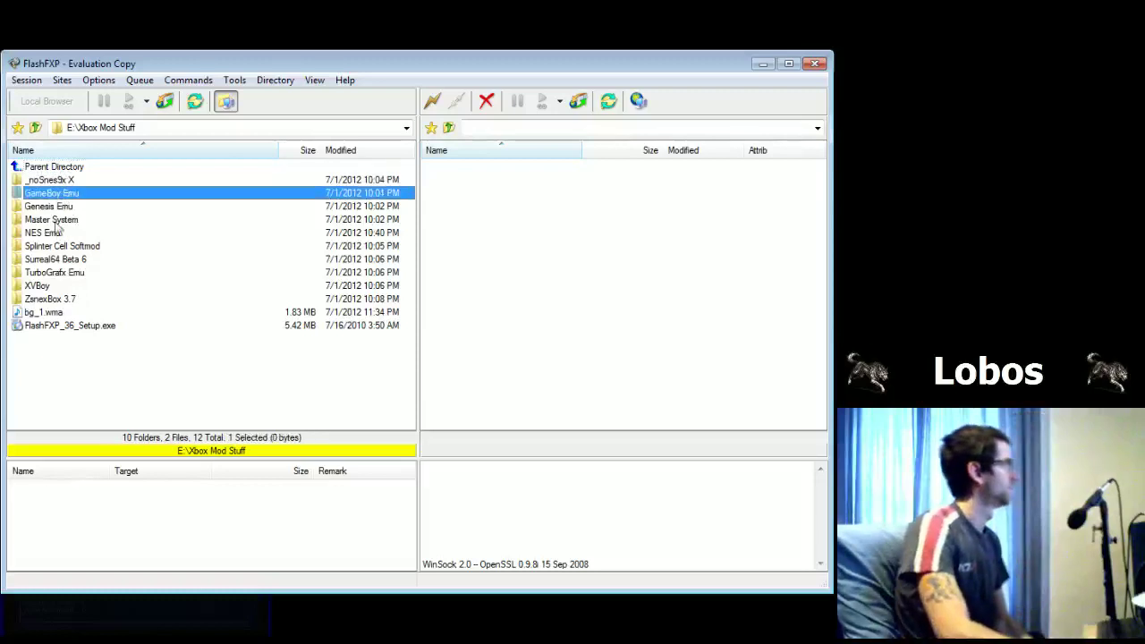
{"action": "left_click", "coordinate": [56, 298]}
{"action": "left_click", "coordinate": [62, 381]}
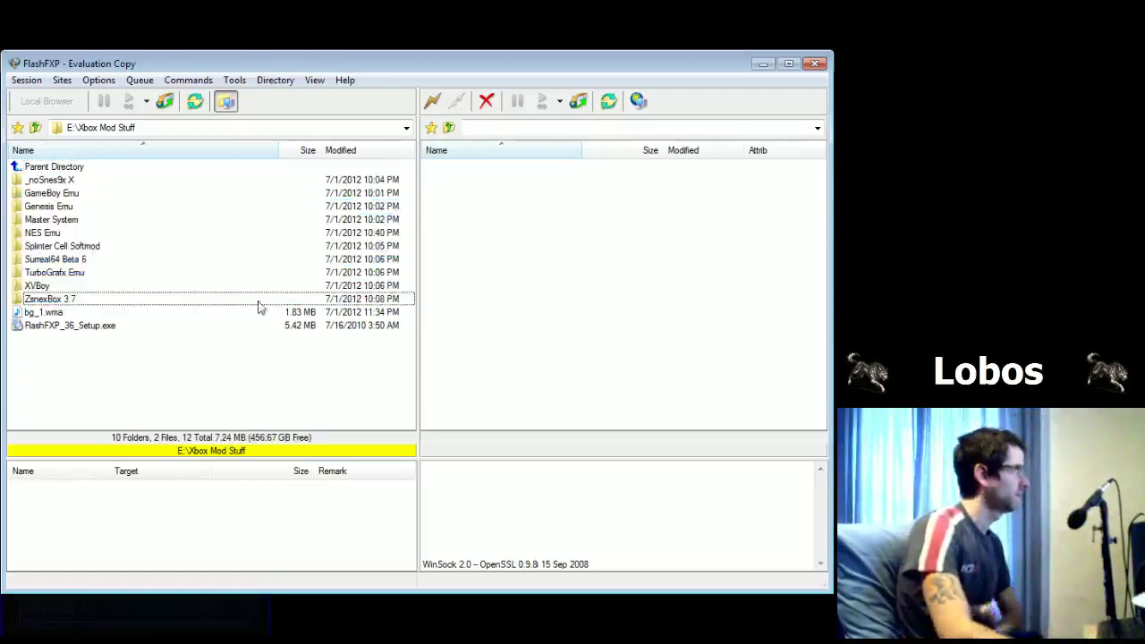
{"action": "left_click", "coordinate": [473, 216]}
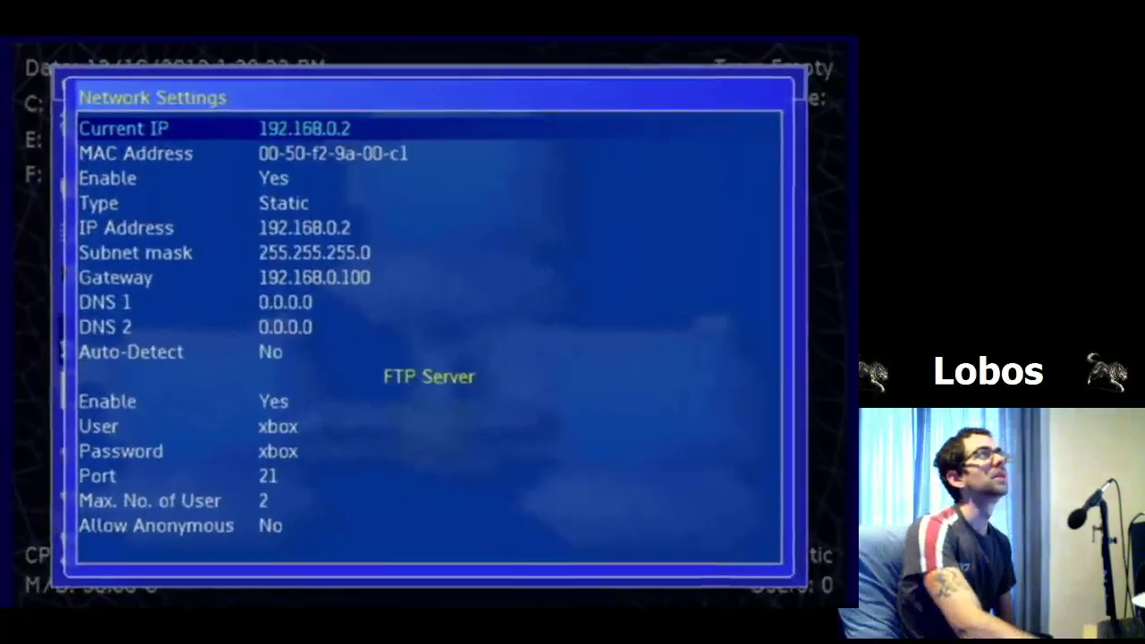
{"action": "key", "text": "Down"}
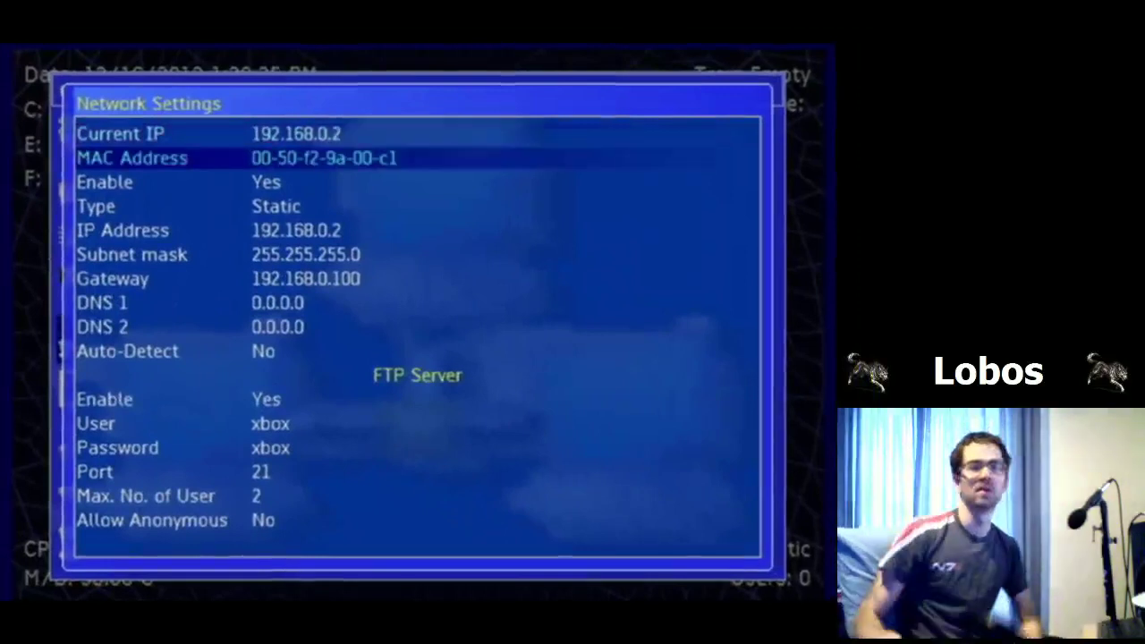
{"action": "key", "text": "Down"}
{"action": "key", "text": "Down"}
{"action": "key", "text": "Down"}
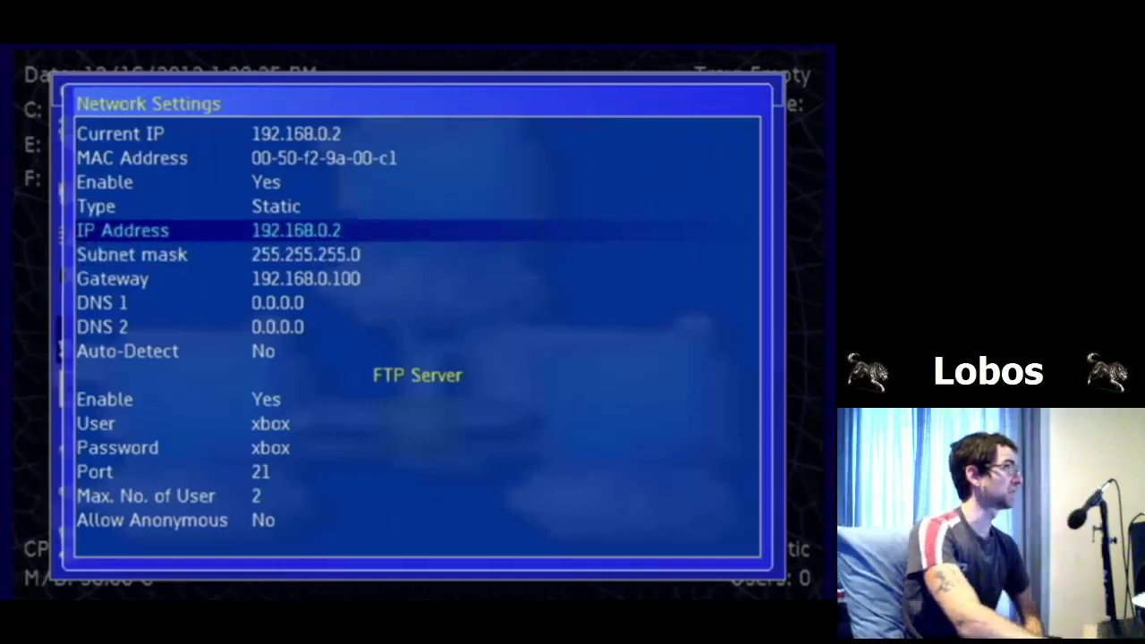
{"action": "key", "text": "Up"}
{"action": "key", "text": "Down"}
{"action": "key", "text": "Up"}
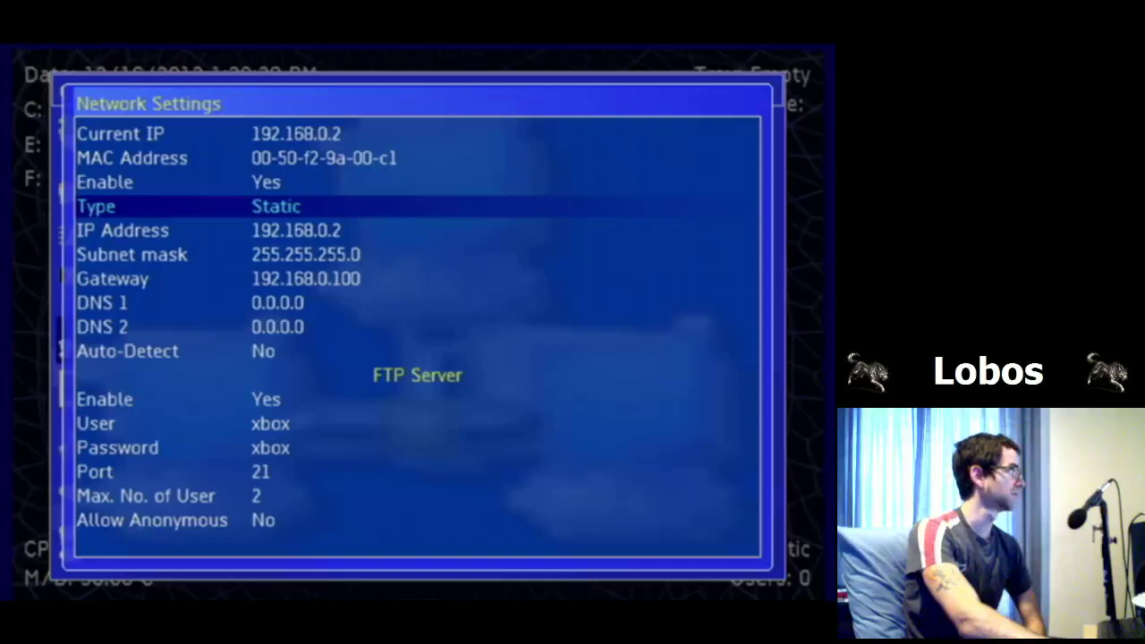
{"action": "key", "text": "Up"}
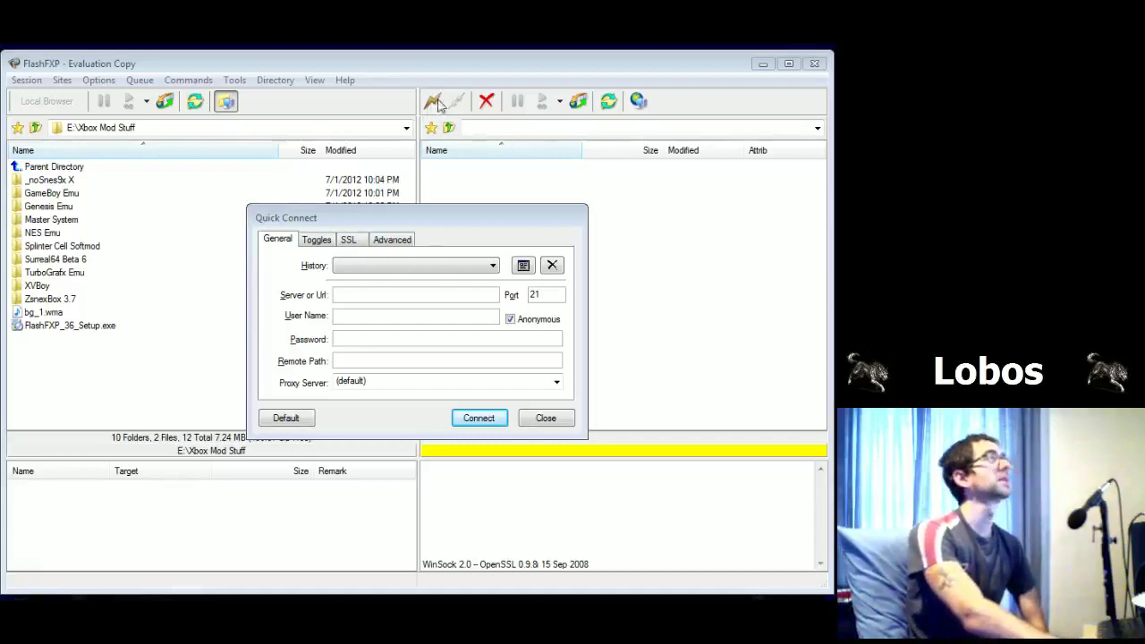
Step: Move the Quick Connect dialog aside and enter 192.168.0.2 as the server
{"action": "left_click_drag", "start_coordinate": [439, 219], "coordinate": [479, 208]}
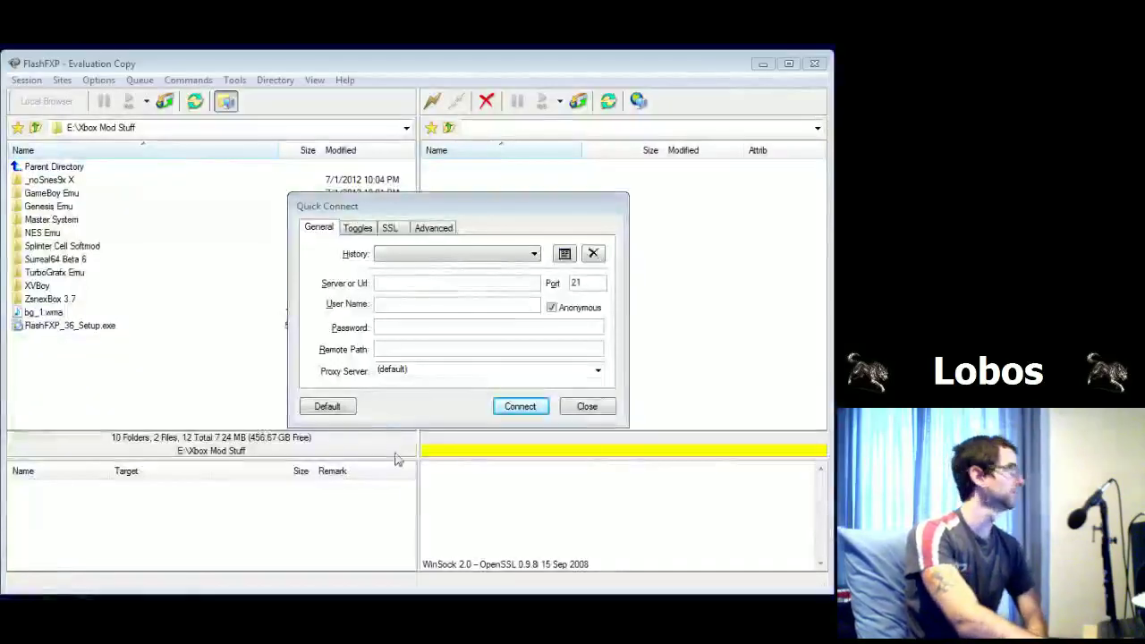
{"action": "type", "text": "192.168.0."}
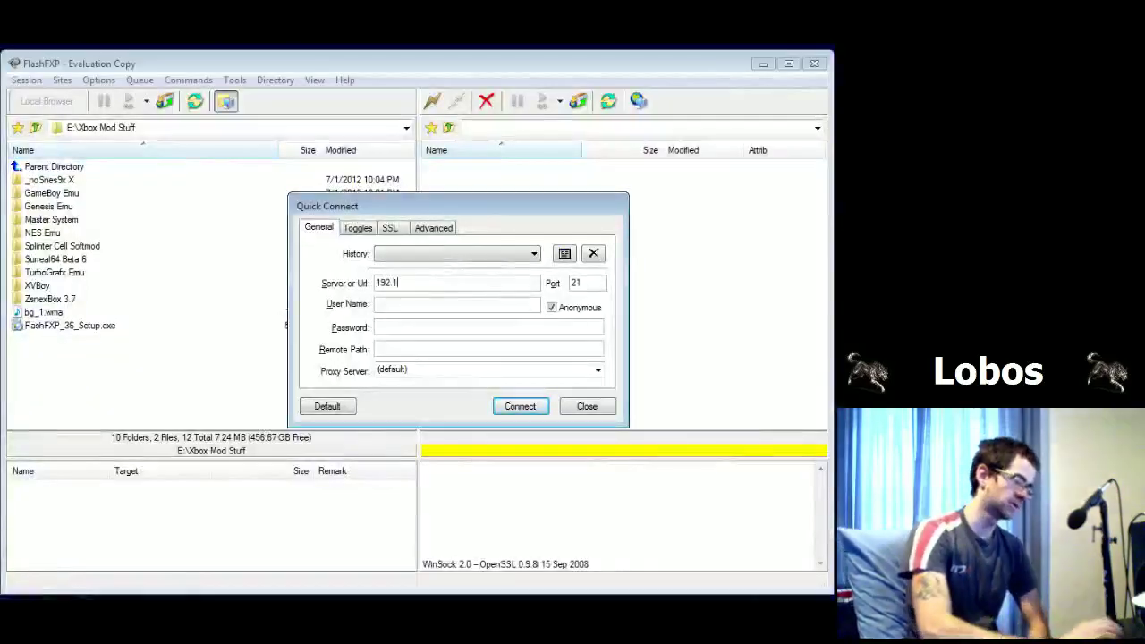
{"action": "type", "text": "2"}
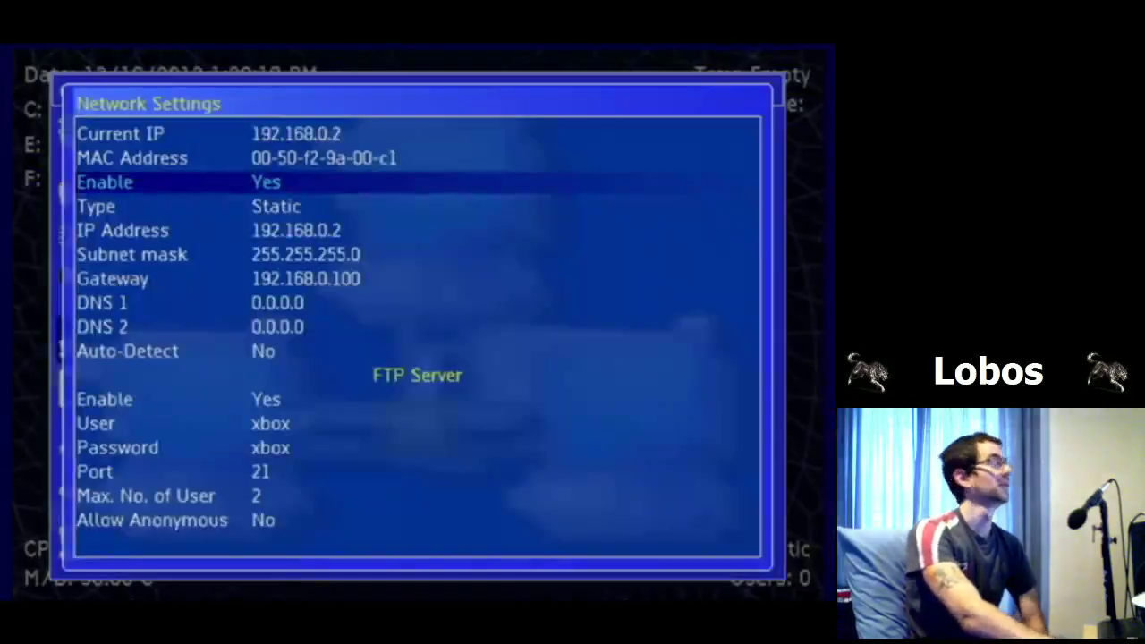
{"action": "key", "text": "Down"}
{"action": "key", "text": "Down"}
{"action": "key", "text": "Down"}
{"action": "key", "text": "Down"}
{"action": "key", "text": "Down"}
{"action": "key", "text": "Down"}
{"action": "key", "text": "Down"}
{"action": "key", "text": "Down"}
{"action": "key", "text": "Down"}
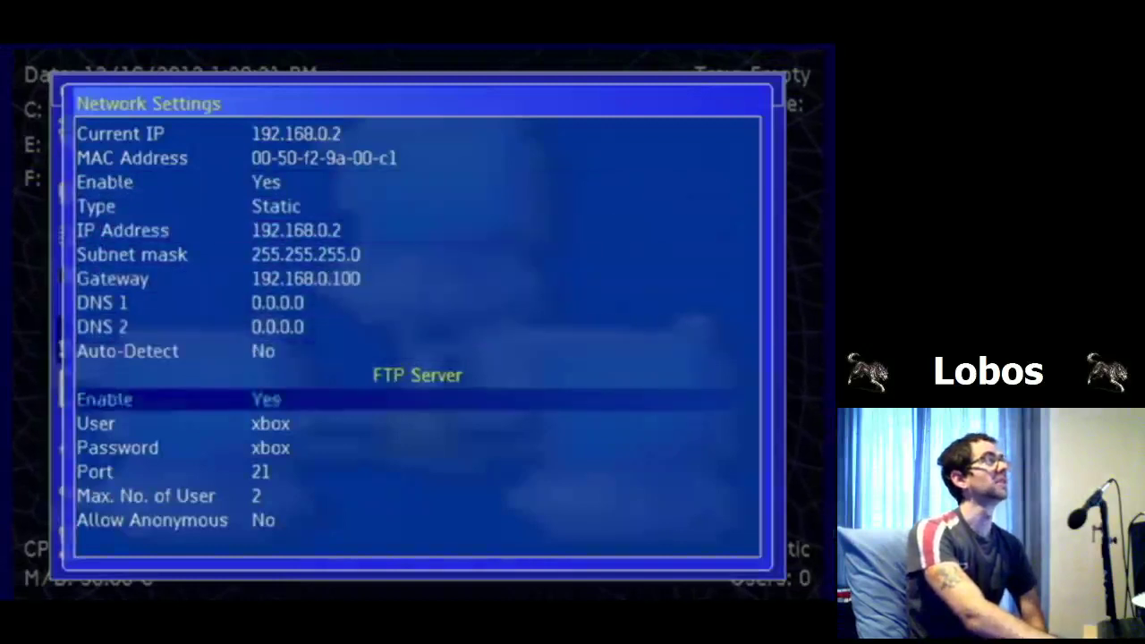
{"action": "key", "text": "Down"}
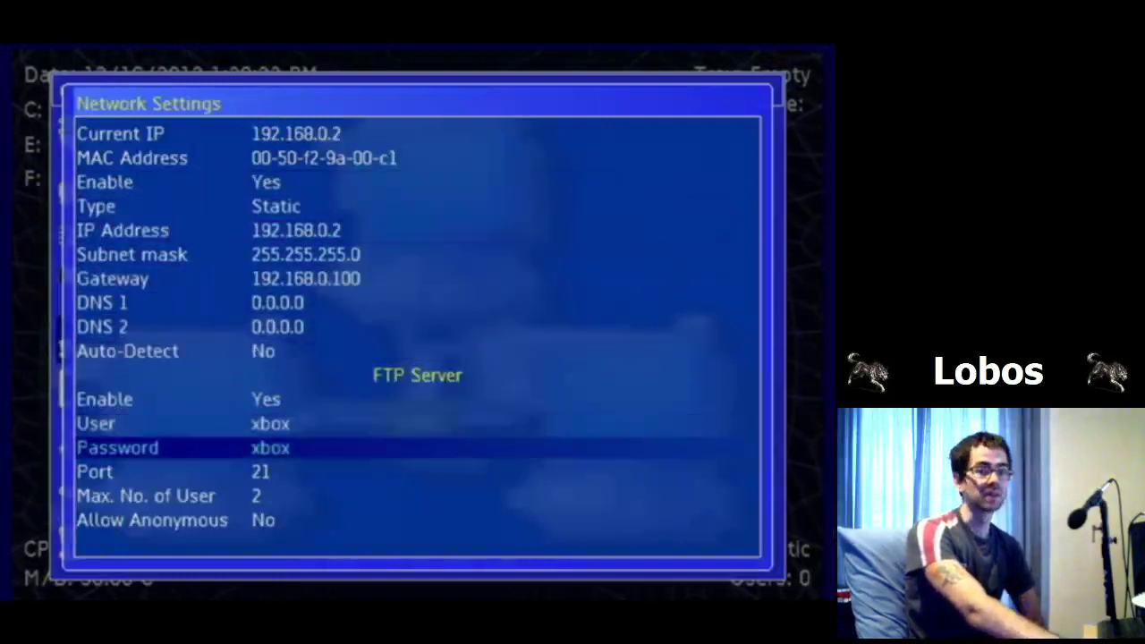
{"action": "key", "text": "Down"}
{"action": "key", "text": "Down"}
{"action": "key", "text": "Up"}
{"action": "key", "text": "Up"}
{"action": "key", "text": "Up"}
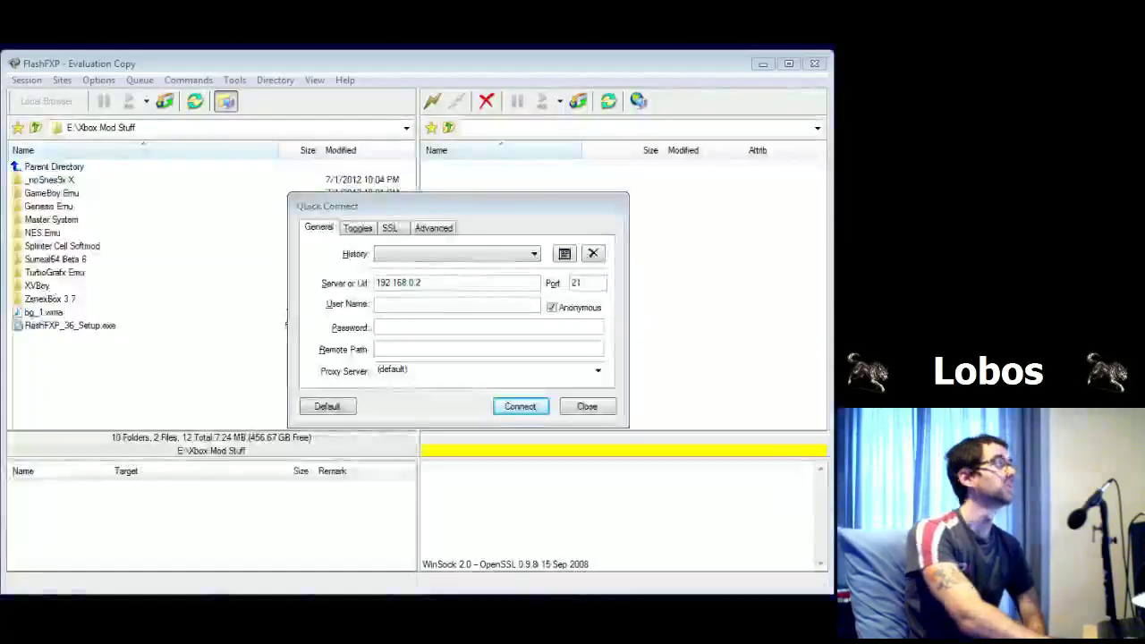
Step: Enter the FTP user name and password, connect to 192.168.0.2, then abort the stalled attempt
{"action": "left_click", "coordinate": [440, 308]}
{"action": "type", "text": "xbox"}
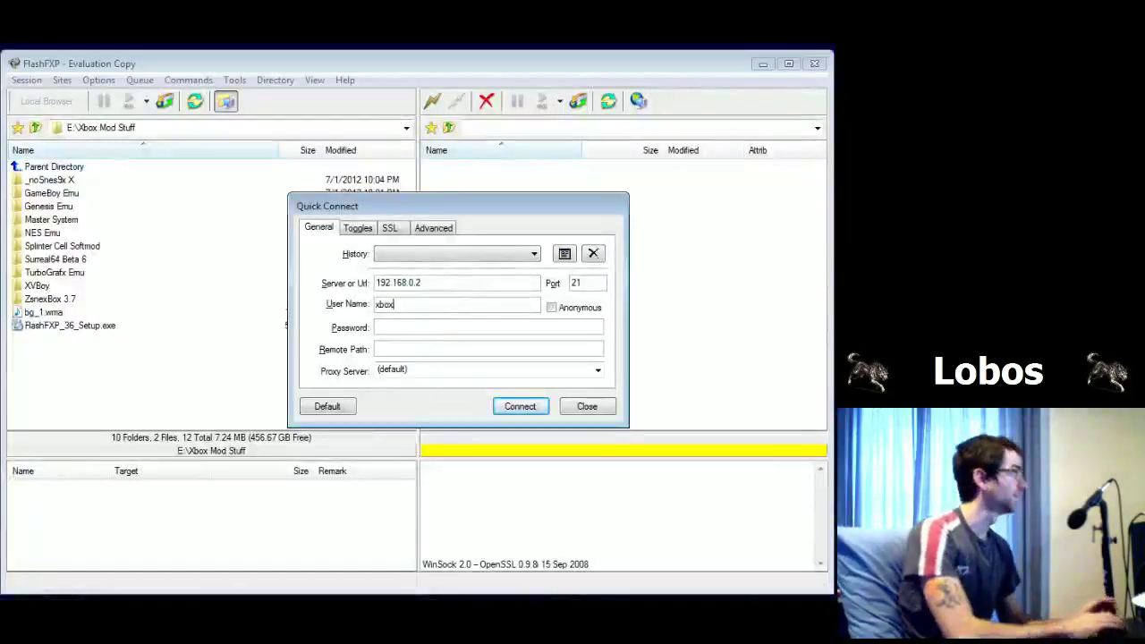
{"action": "key", "text": "Tab"}
{"action": "type", "text": "xbox"}
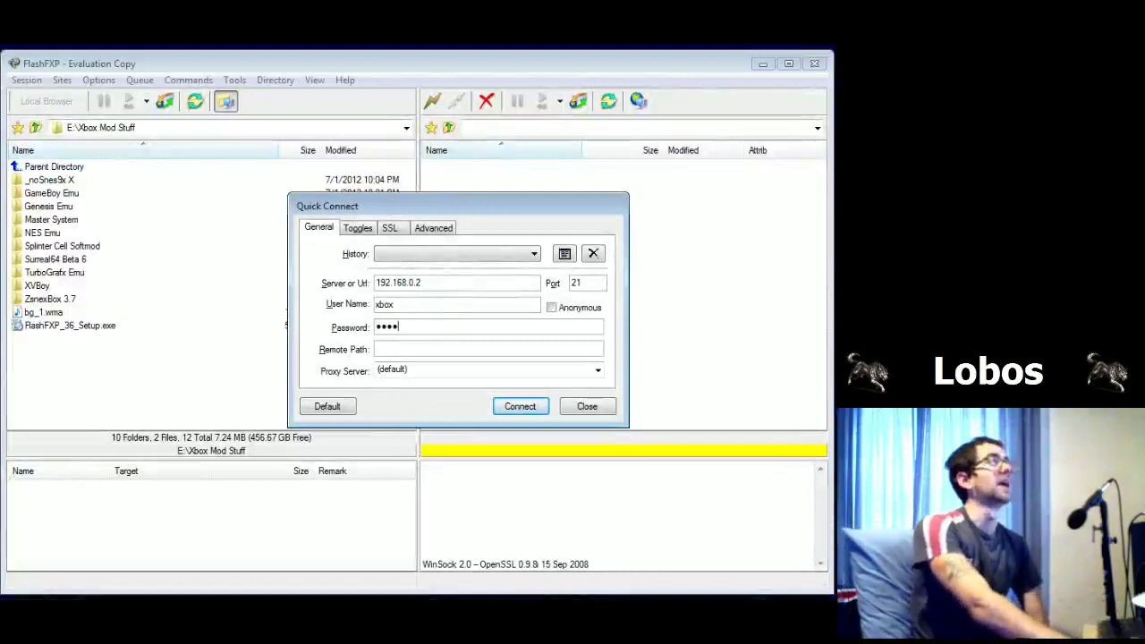
{"action": "left_click", "coordinate": [520, 411]}
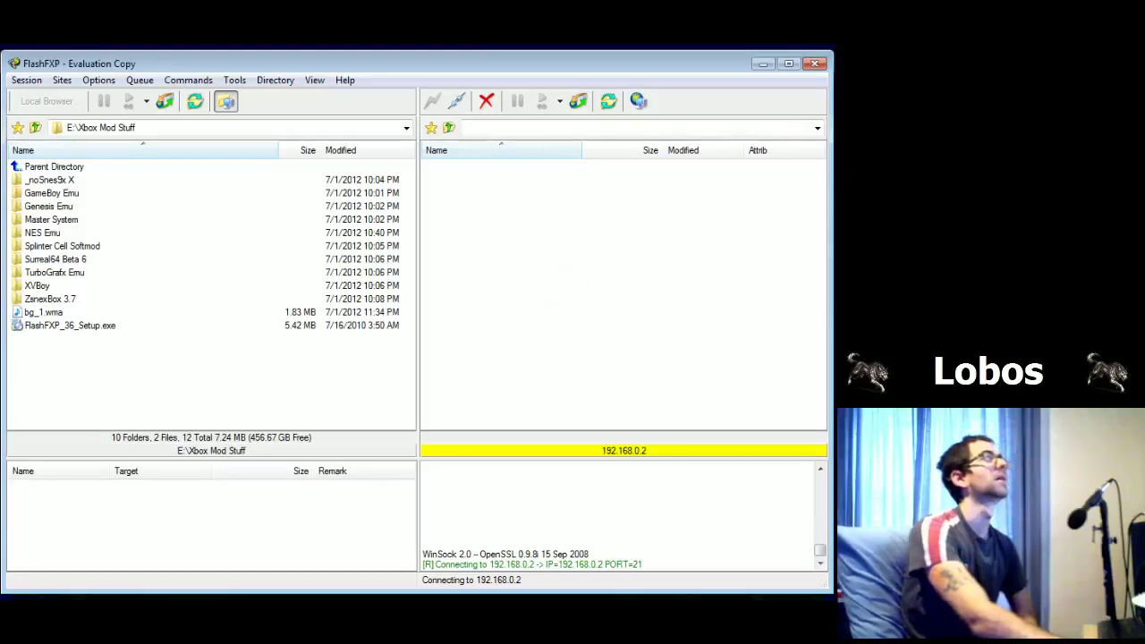
{"action": "left_click", "coordinate": [486, 100]}
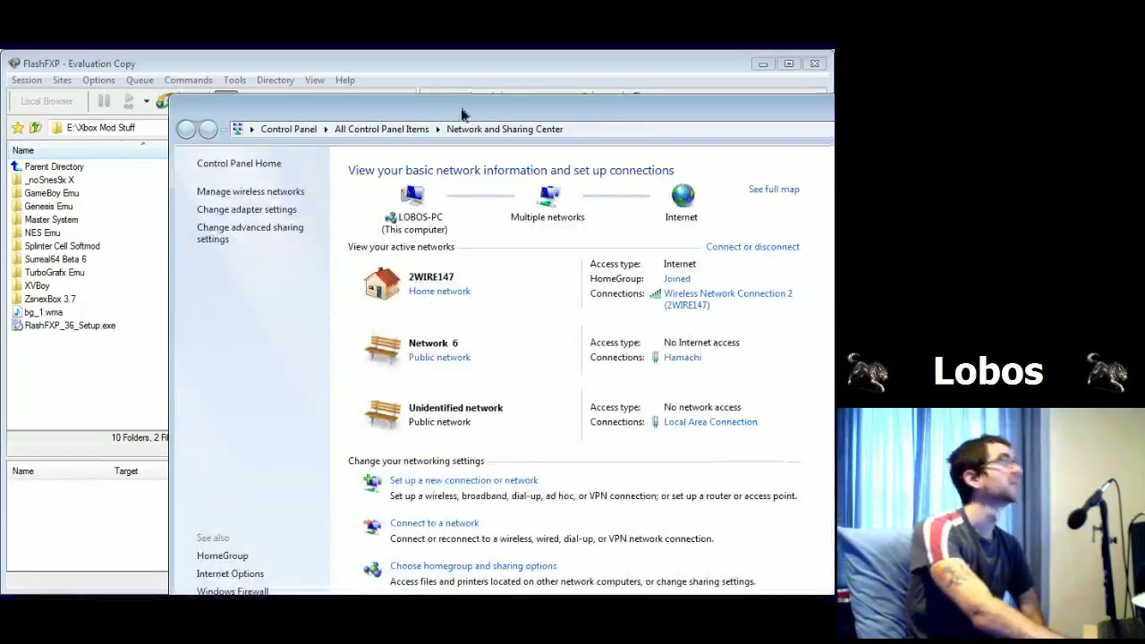
Step: Maximize Network and Sharing Center, go to adapter settings, and right-click Local Area Connection
{"action": "double_click", "coordinate": [390, 109]}
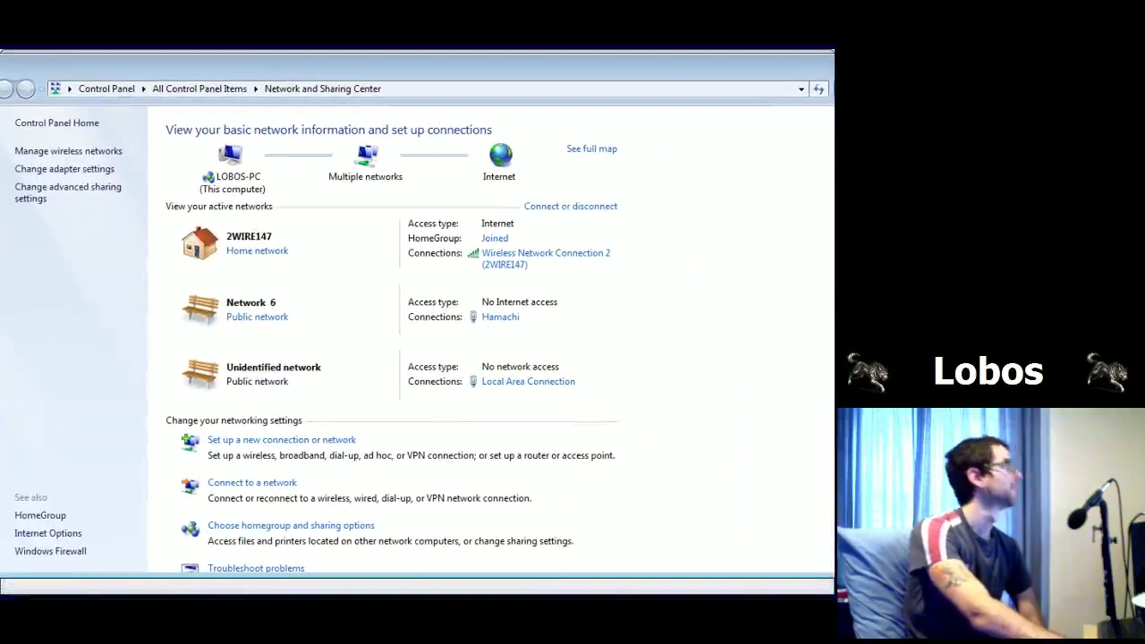
{"action": "left_click", "coordinate": [42, 170]}
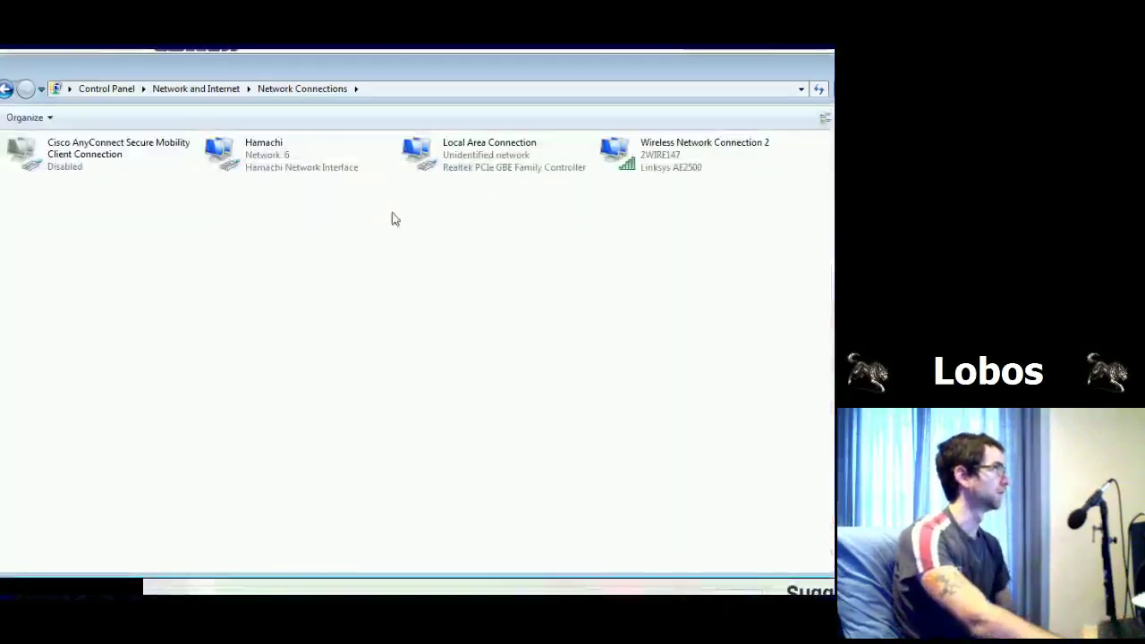
{"action": "left_click", "coordinate": [497, 170]}
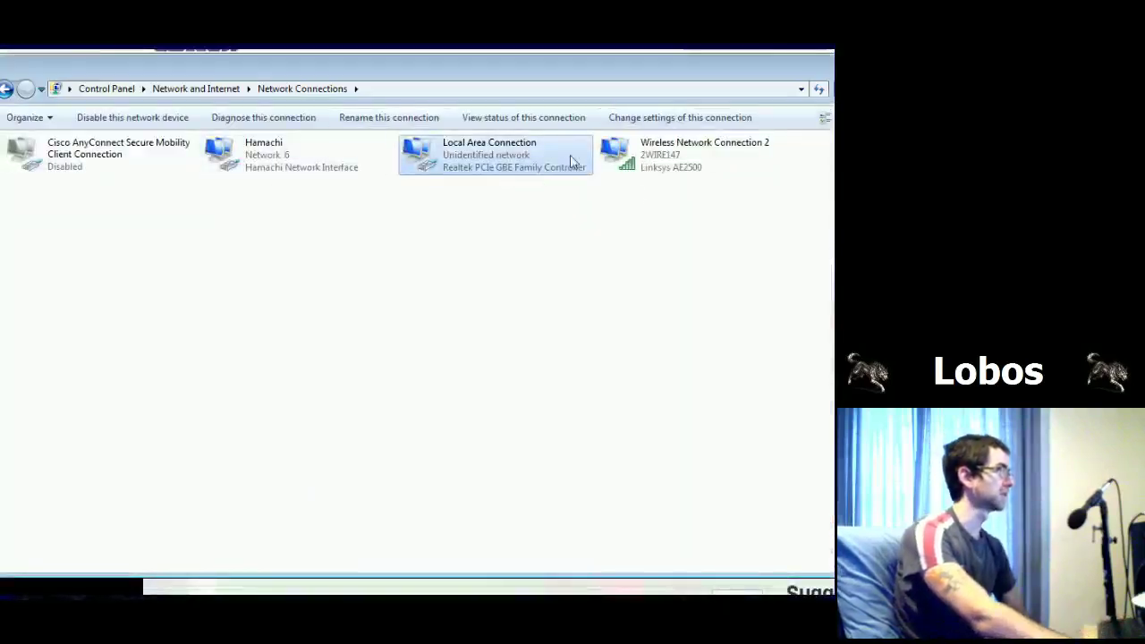
{"action": "right_click", "coordinate": [431, 152]}
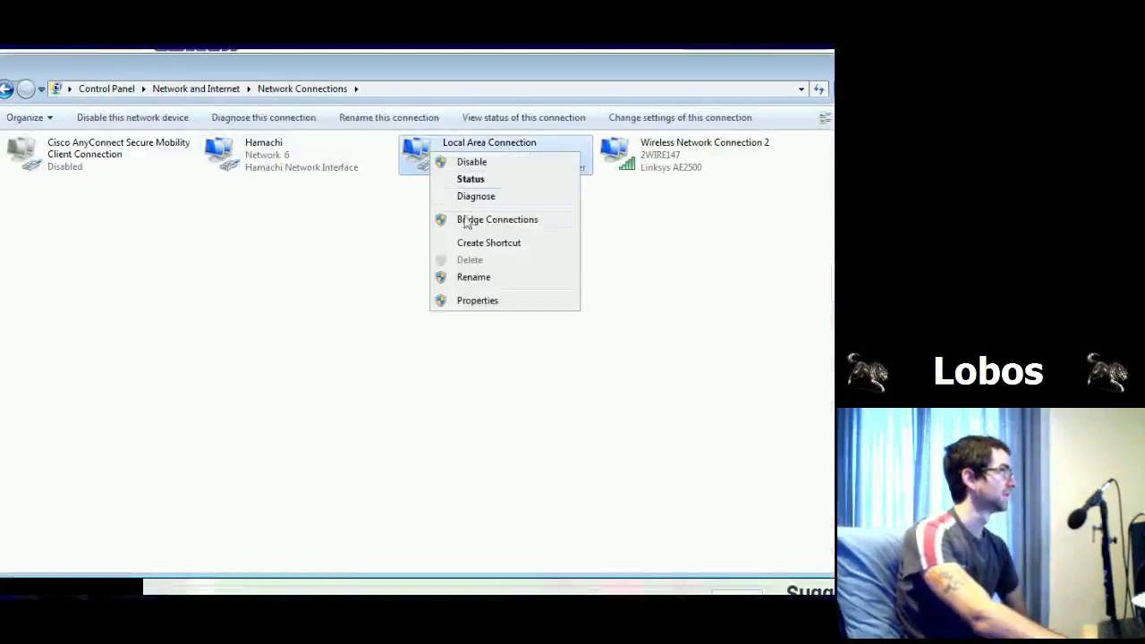
Step: Open the Internet Protocol Version 4 properties of the Local Area Connection
{"action": "left_click", "coordinate": [477, 302]}
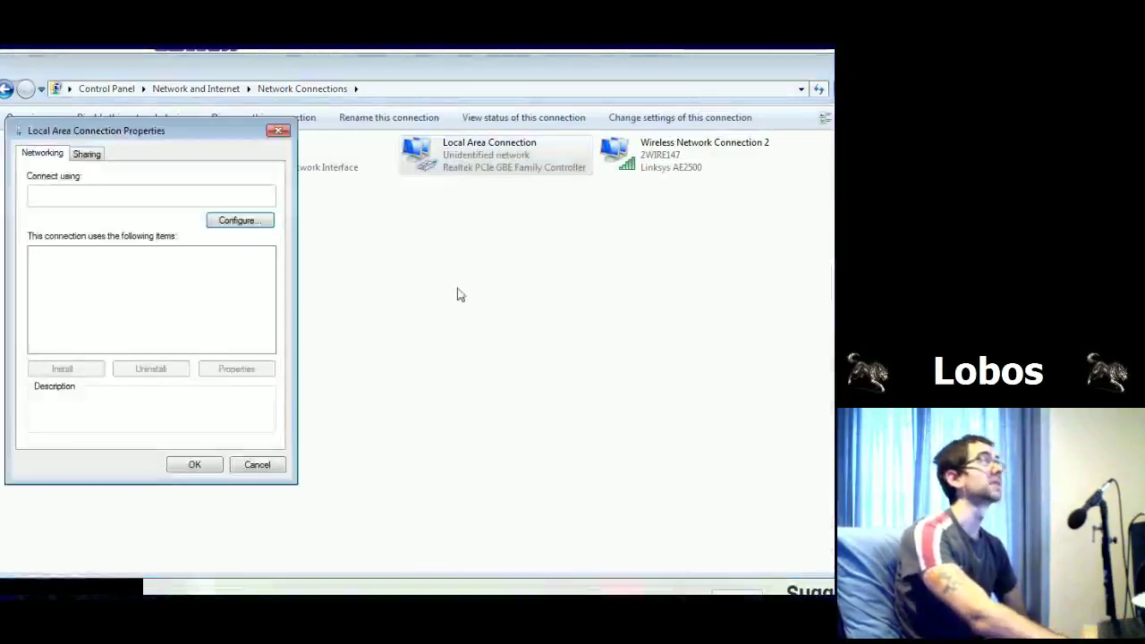
{"action": "left_click_drag", "start_coordinate": [121, 132], "coordinate": [270, 146]}
{"action": "left_click", "coordinate": [304, 305]}
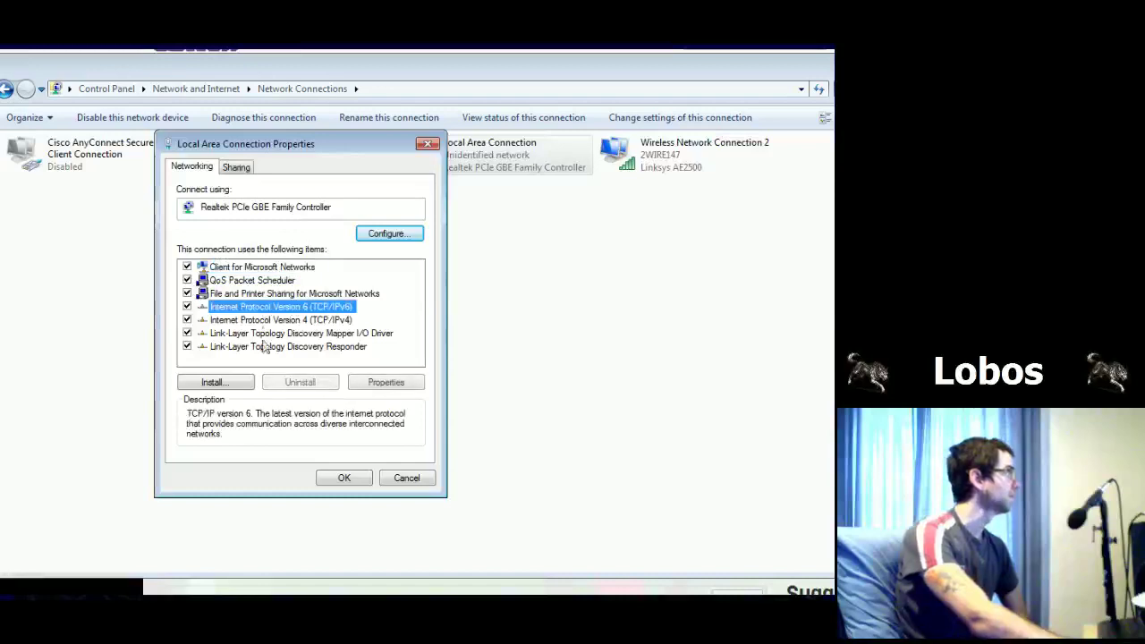
{"action": "left_click", "coordinate": [393, 385]}
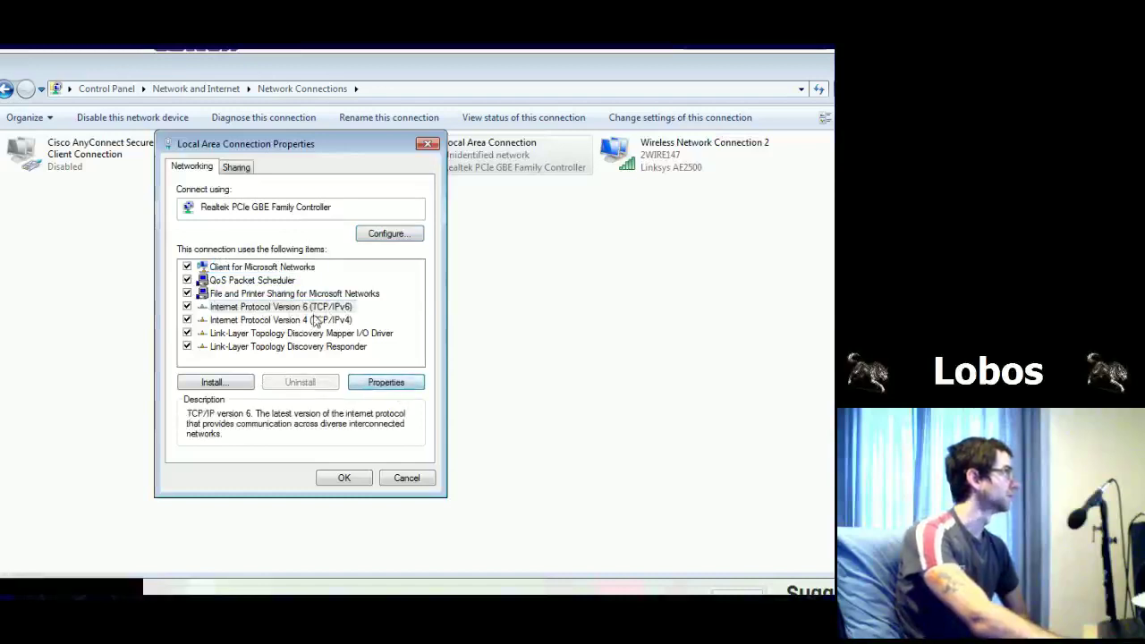
{"action": "left_click", "coordinate": [340, 320]}
{"action": "left_click", "coordinate": [385, 382]}
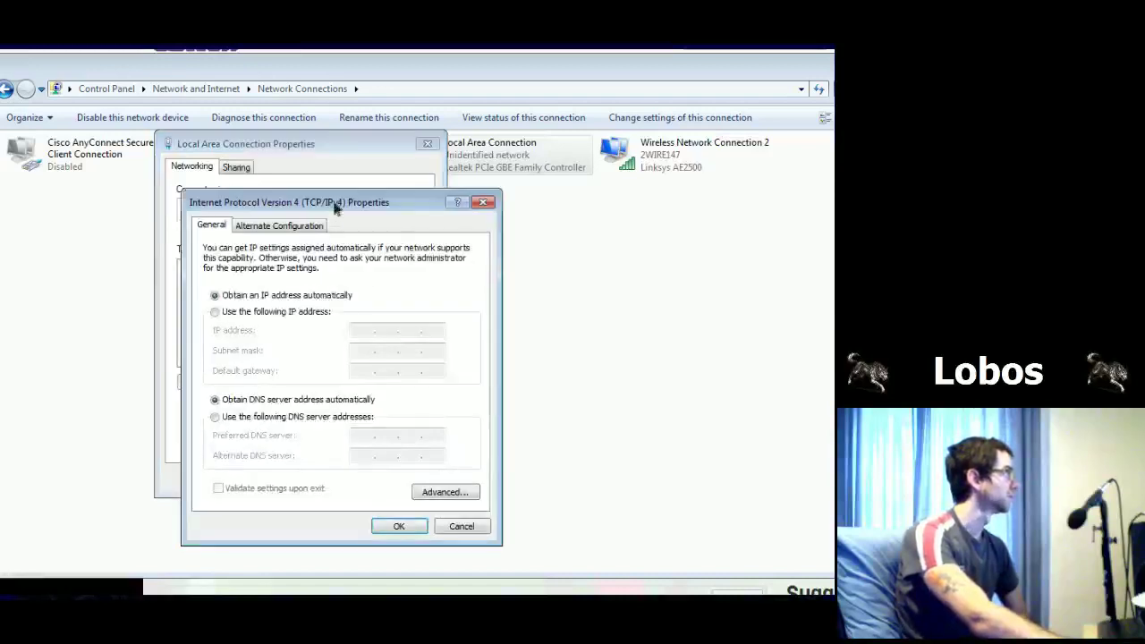
{"action": "left_click_drag", "start_coordinate": [346, 205], "coordinate": [605, 150]}
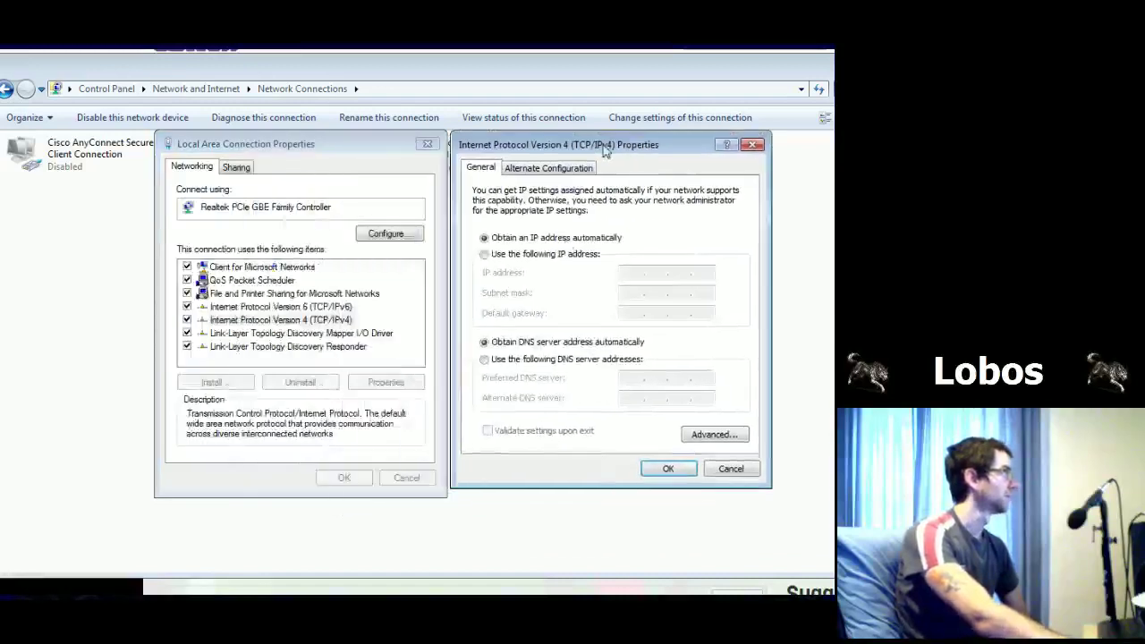
Step: Set static IP 192.168.0.1, mask 255.255.255.0, gateway 192.168.0.100, and save the settings
{"action": "left_click", "coordinate": [483, 254]}
{"action": "left_click", "coordinate": [634, 274]}
{"action": "type", "text": "192.168.0"}
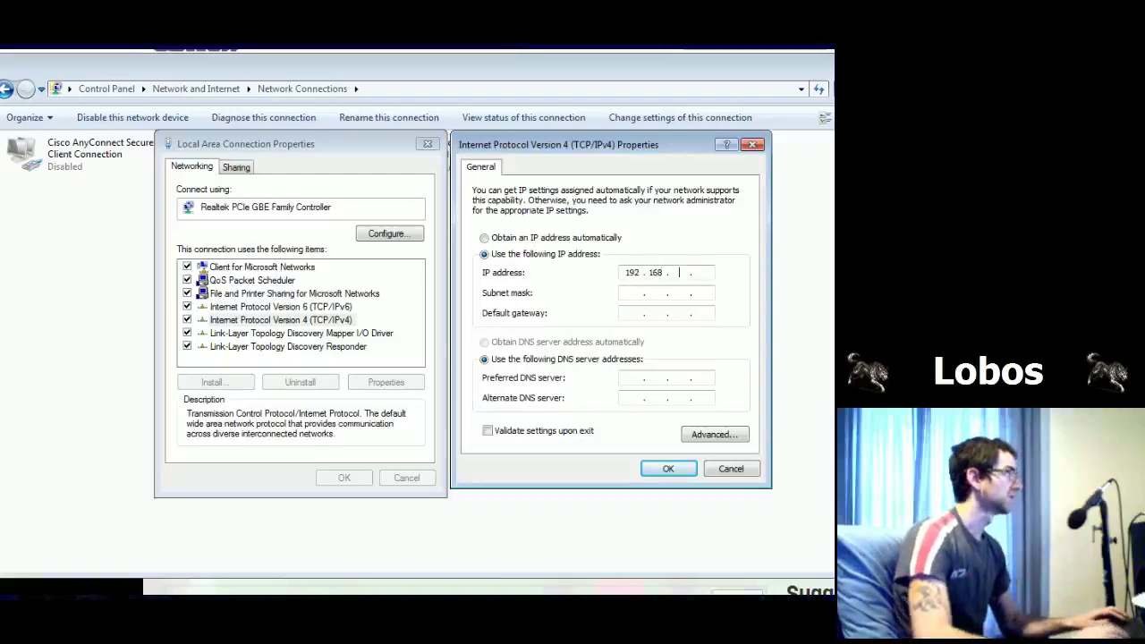
{"action": "type", "text": ".1"}
{"action": "key", "text": "Tab"}
{"action": "key", "text": "Tab"}
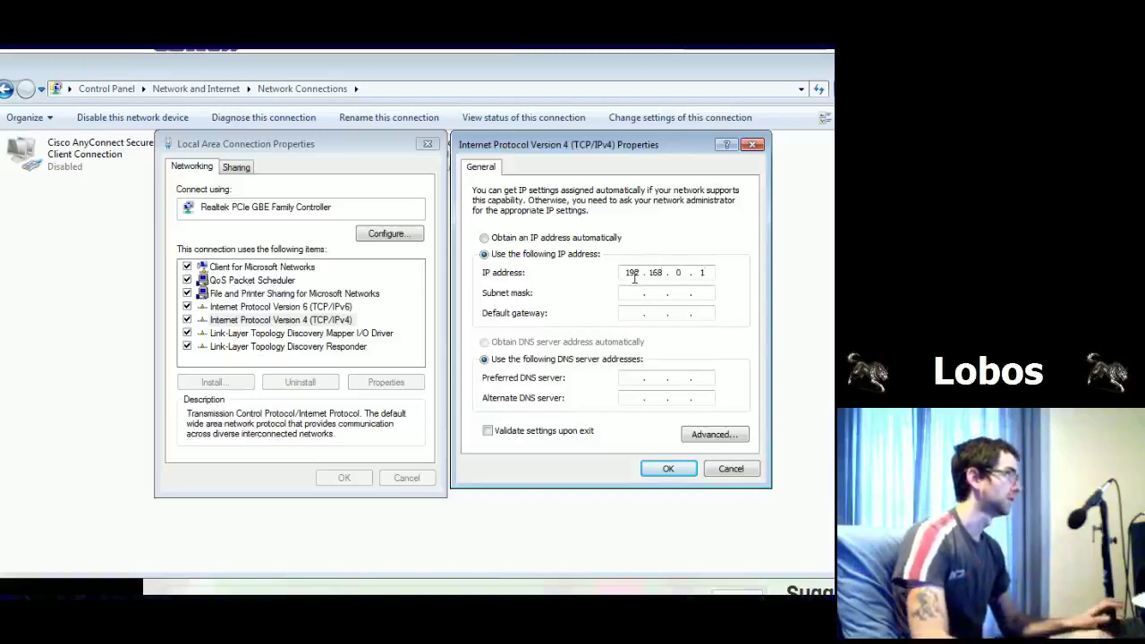
{"action": "type", "text": "192 . 168 . 0 "}
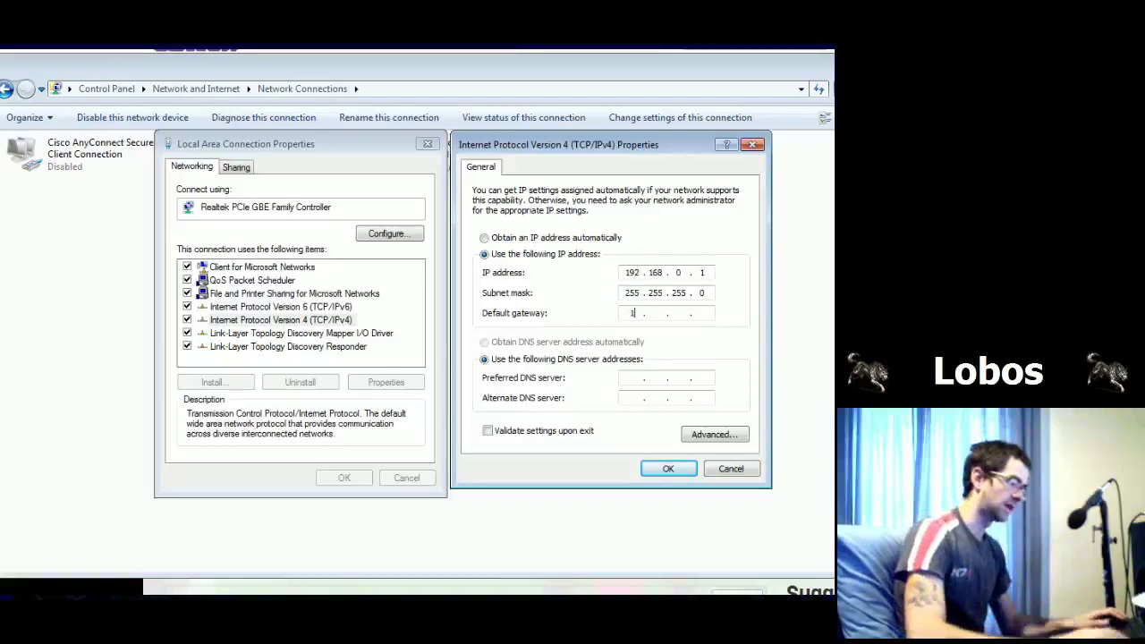
{"action": "type", "text": ". 100"}
{"action": "left_click", "coordinate": [668, 470]}
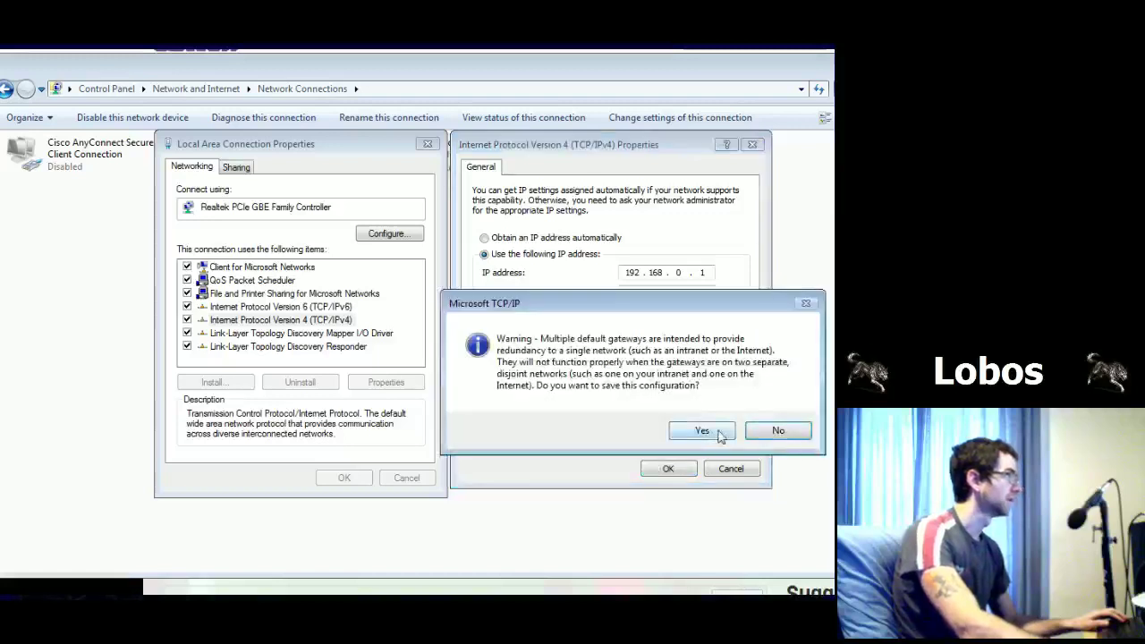
{"action": "left_click", "coordinate": [719, 433]}
{"action": "left_click", "coordinate": [341, 476]}
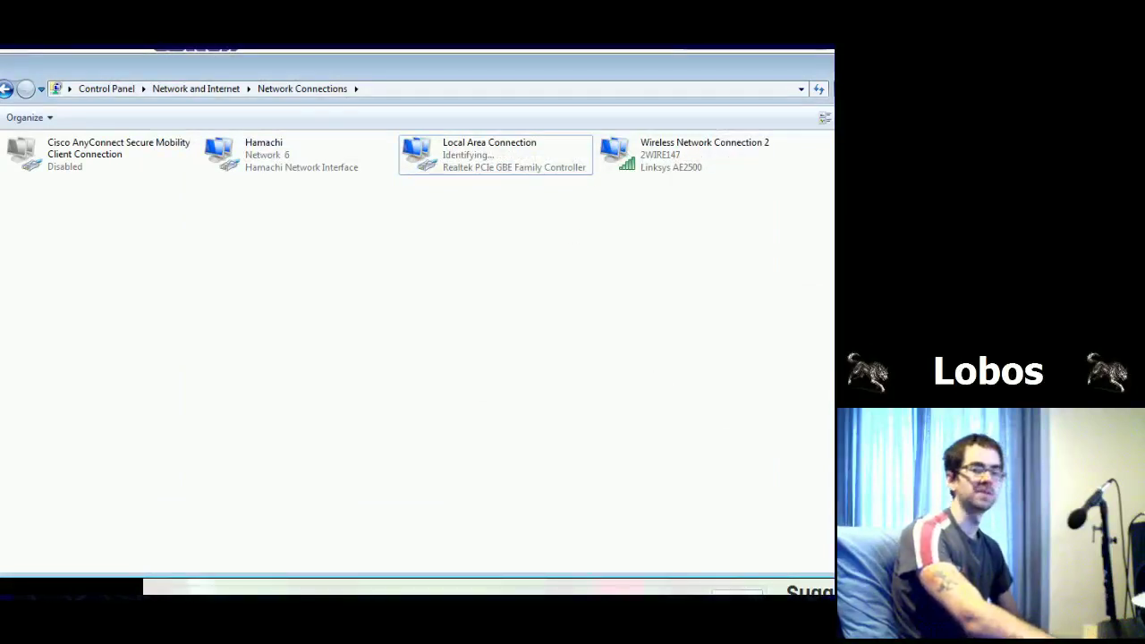
{"action": "key", "text": "alt+Tab"}
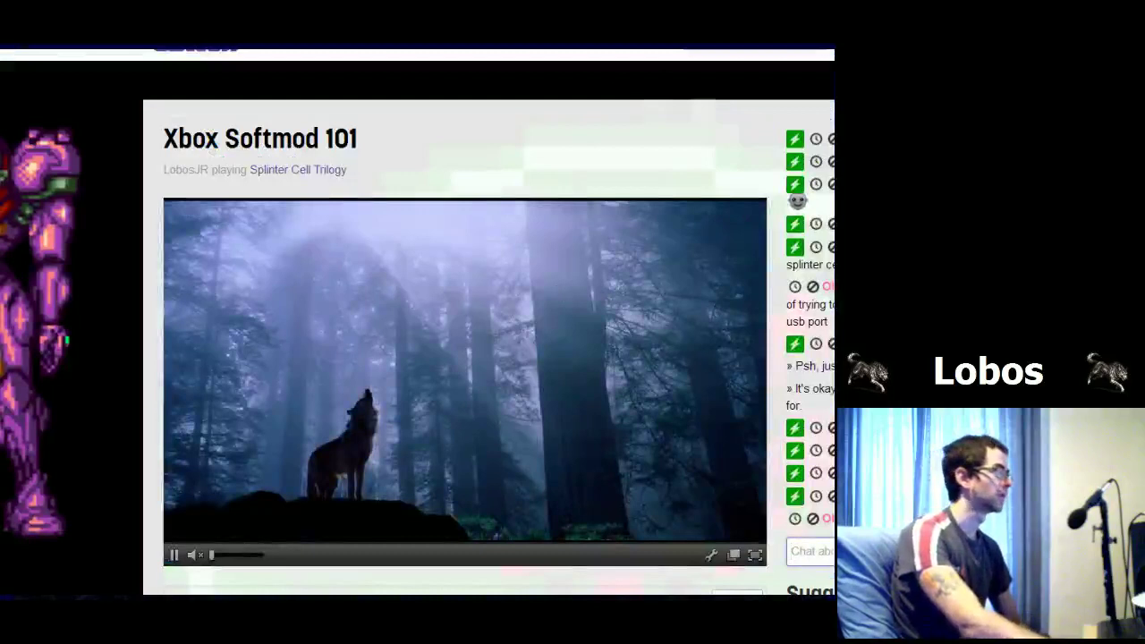
Step: Reconnect FlashFXP to the Xbox at 192.168.0.2 and open its E drive
{"action": "key", "text": "alt+Tab"}
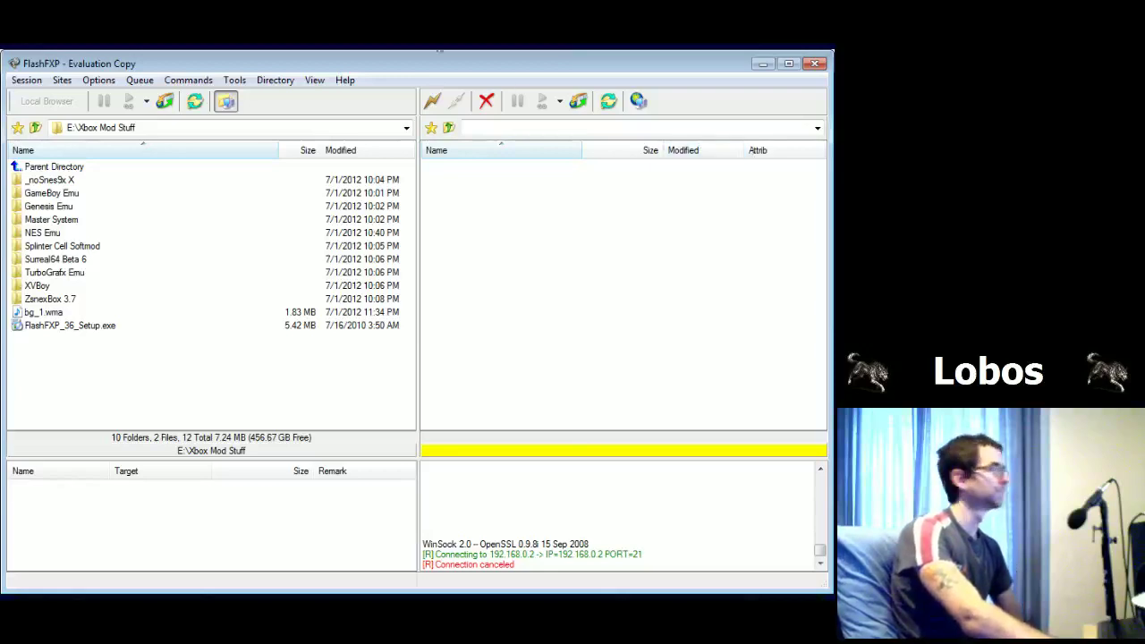
{"action": "left_click", "coordinate": [433, 100]}
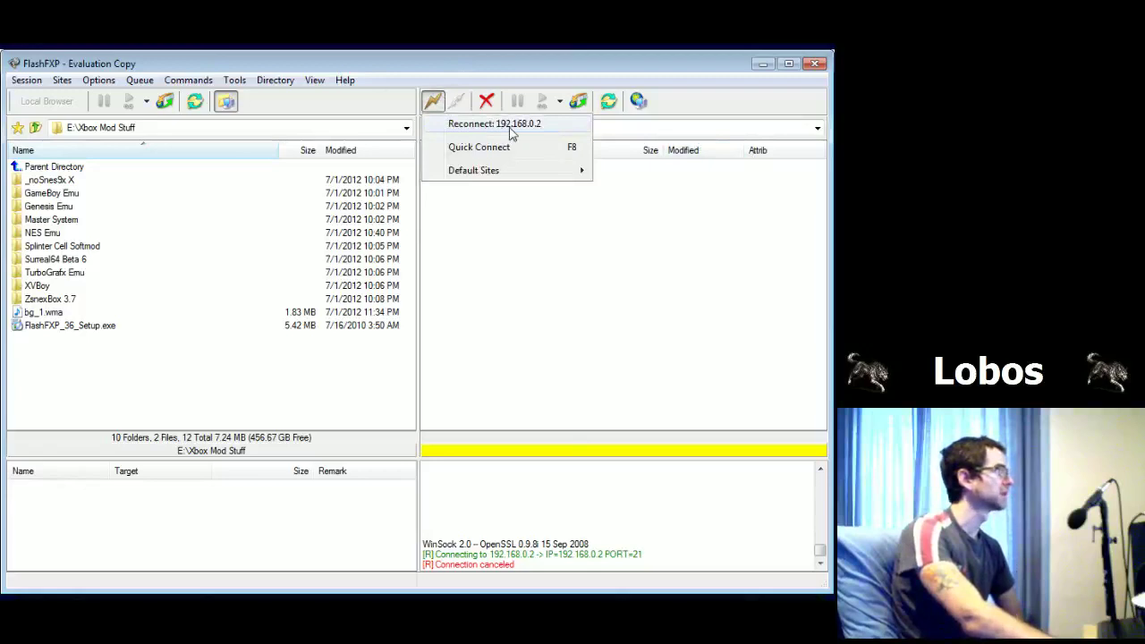
{"action": "left_click", "coordinate": [511, 125]}
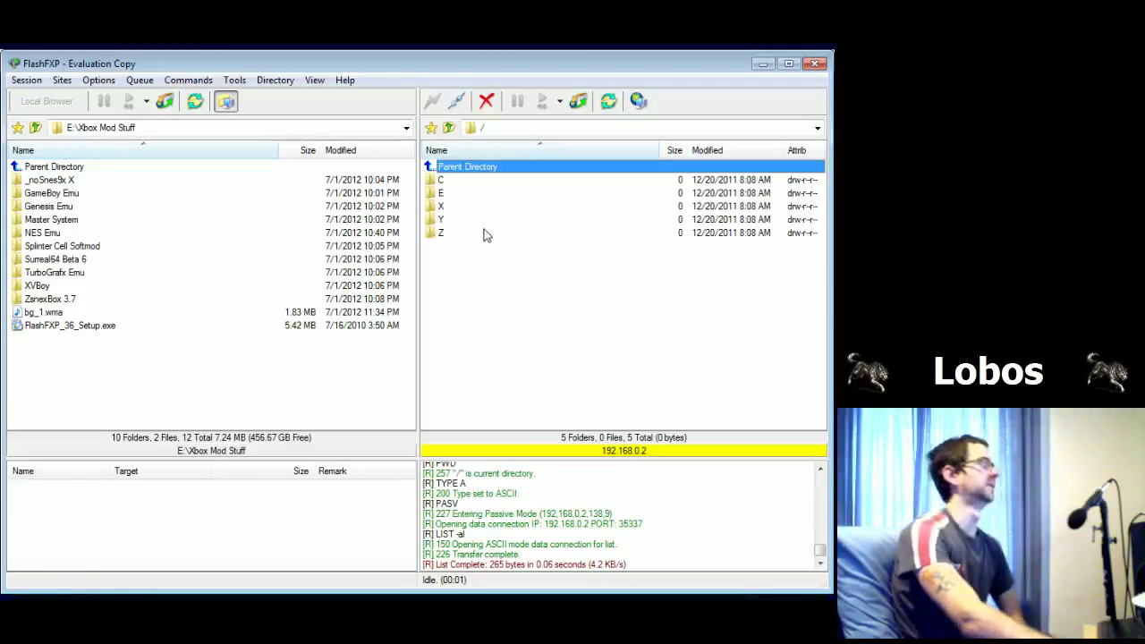
{"action": "left_click", "coordinate": [488, 233]}
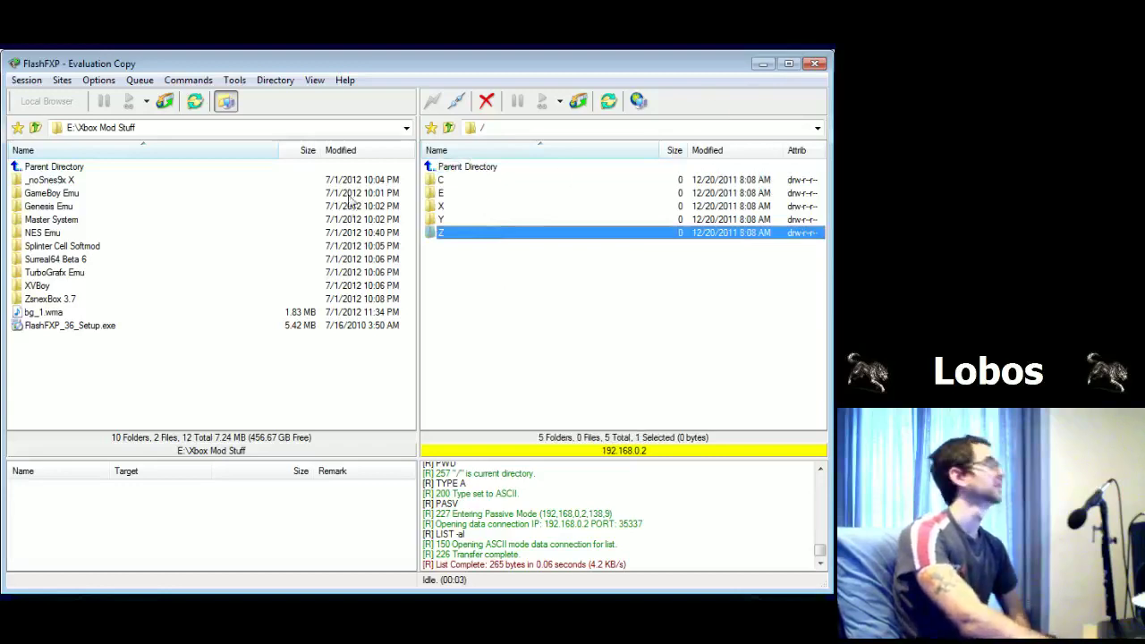
{"action": "left_click", "coordinate": [439, 194]}
{"action": "key", "text": "Down"}
{"action": "key", "text": "Down"}
{"action": "key", "text": "Down"}
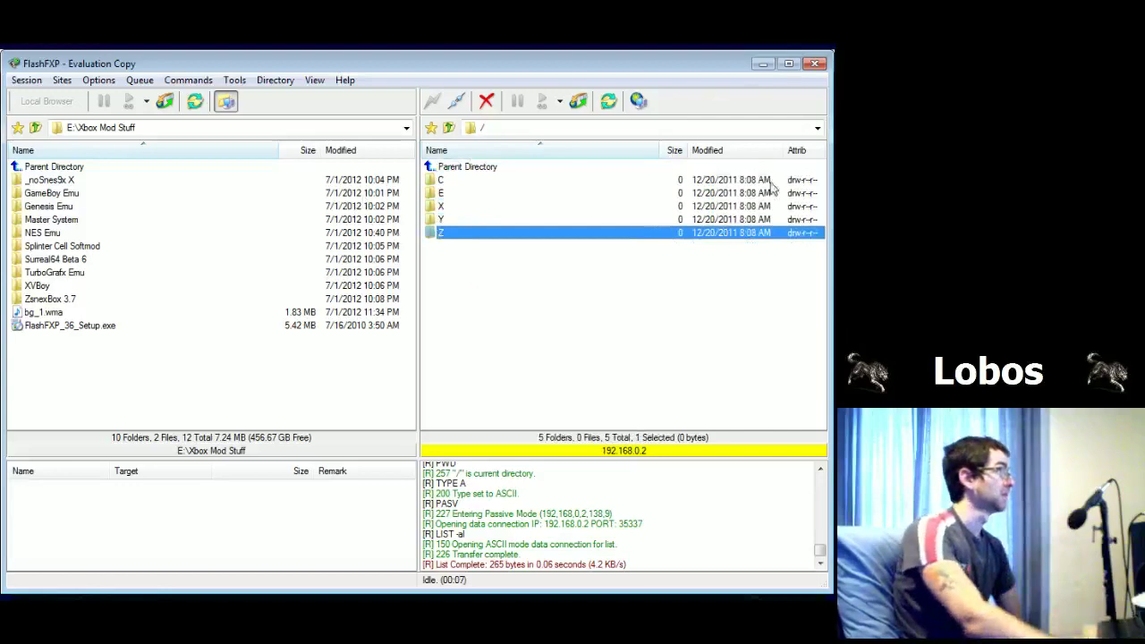
{"action": "key", "text": "Up"}
{"action": "key", "text": "Up"}
{"action": "key", "text": "Up"}
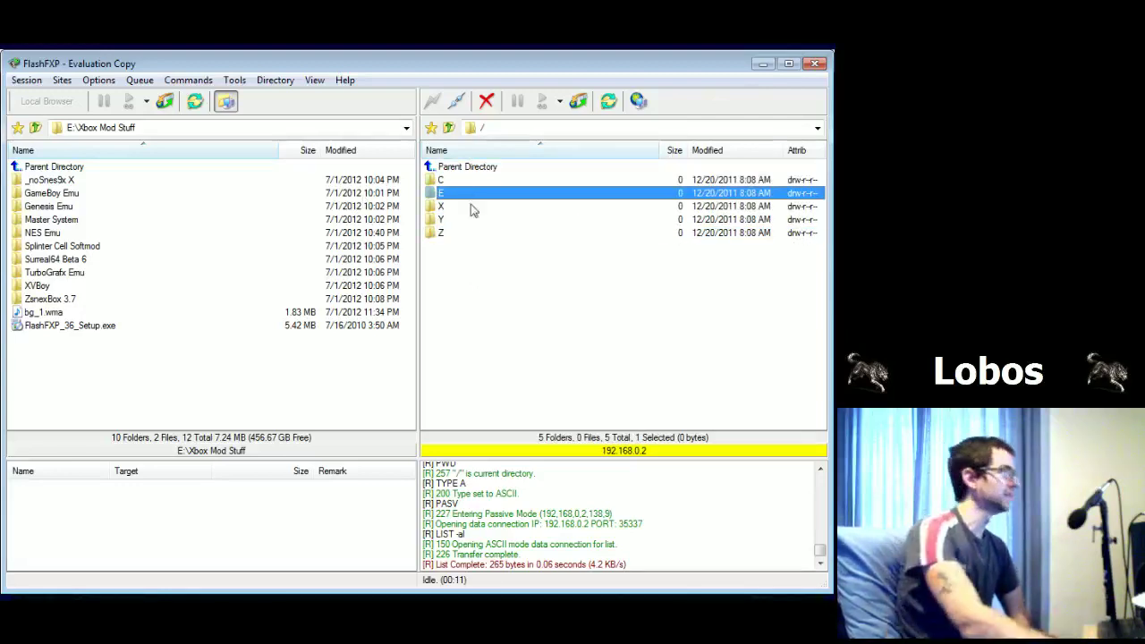
{"action": "double_click", "coordinate": [458, 193]}
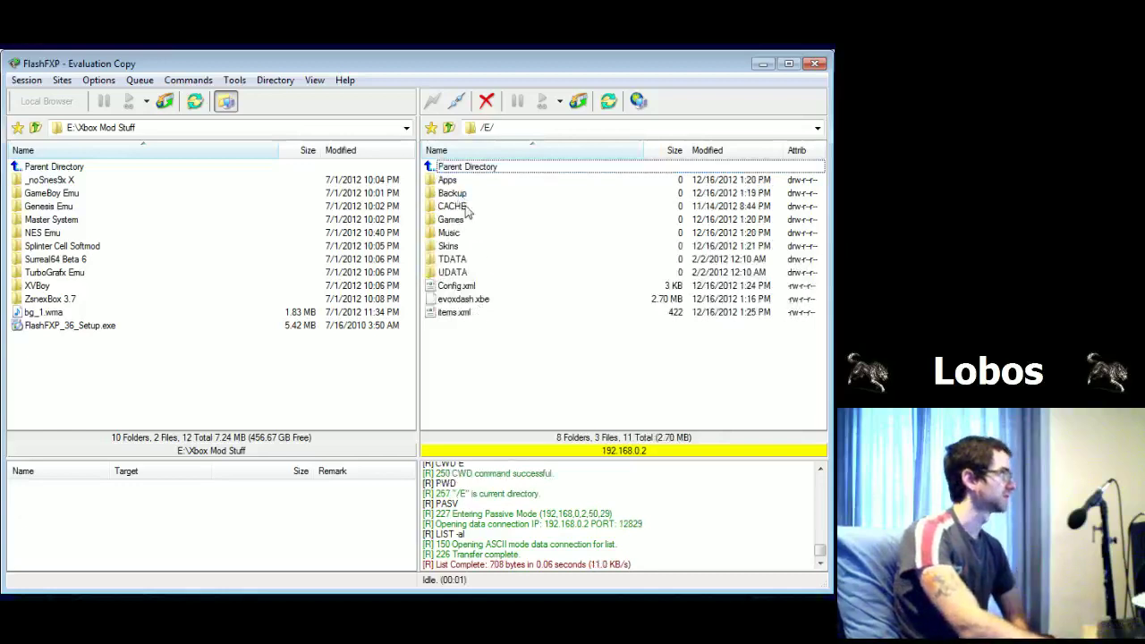
Step: Look over the /E/ folders, detour through /C/, peek into Games, and return to /E/
{"action": "left_click", "coordinate": [469, 220]}
{"action": "left_click", "coordinate": [465, 233]}
{"action": "left_click", "coordinate": [461, 261]}
{"action": "left_click", "coordinate": [476, 336]}
{"action": "left_click", "coordinate": [483, 220]}
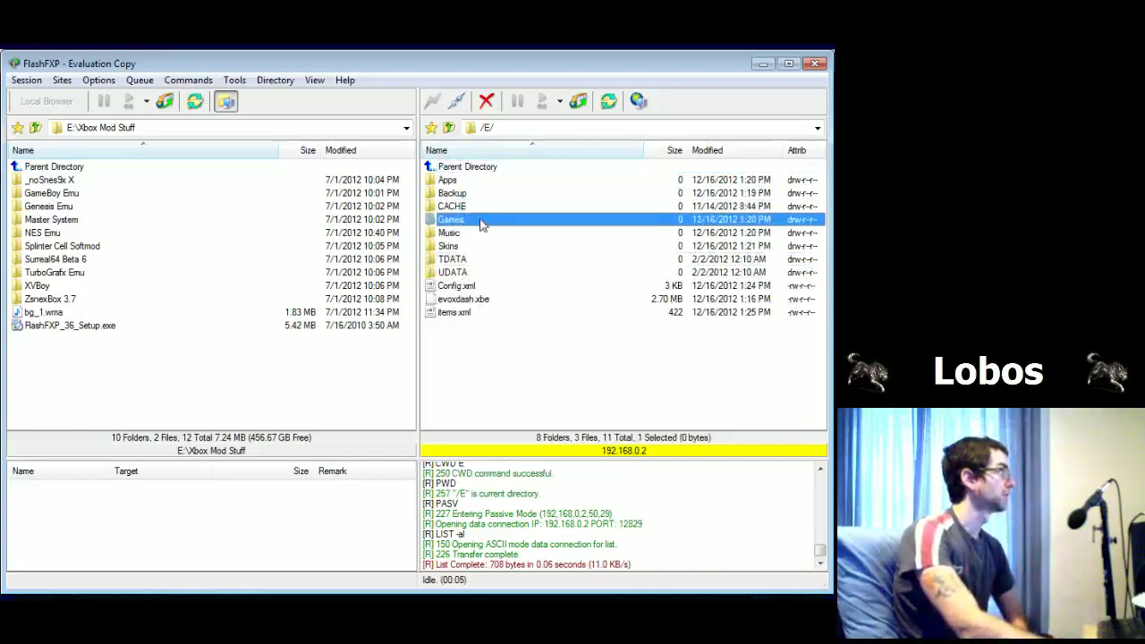
{"action": "double_click", "coordinate": [446, 168]}
{"action": "double_click", "coordinate": [447, 179]}
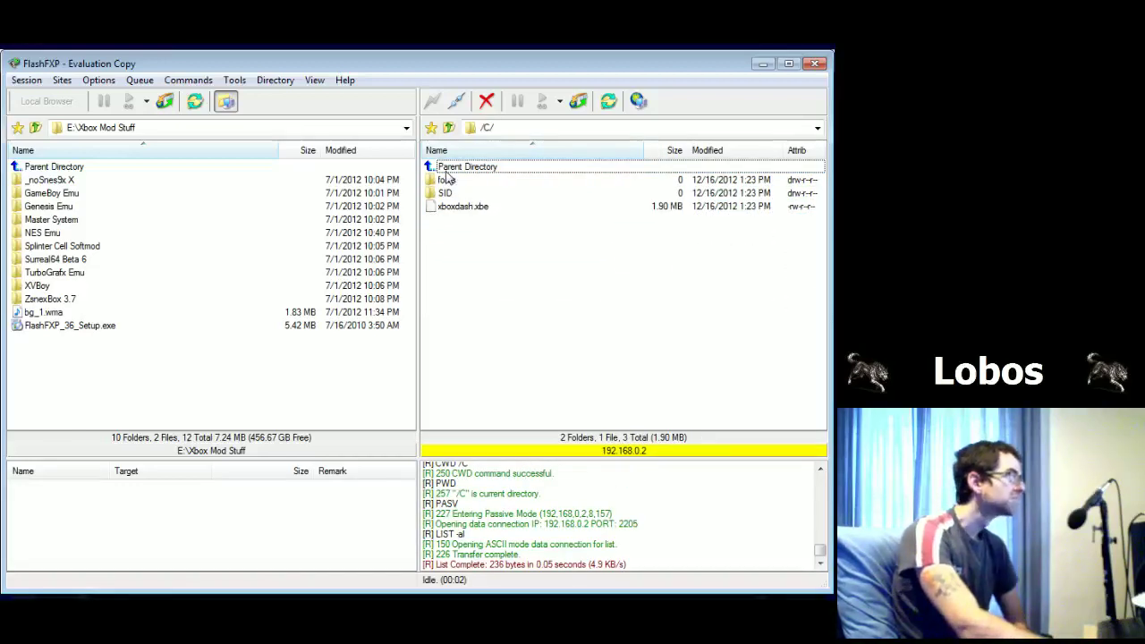
{"action": "double_click", "coordinate": [445, 167]}
{"action": "double_click", "coordinate": [447, 193]}
{"action": "double_click", "coordinate": [455, 220]}
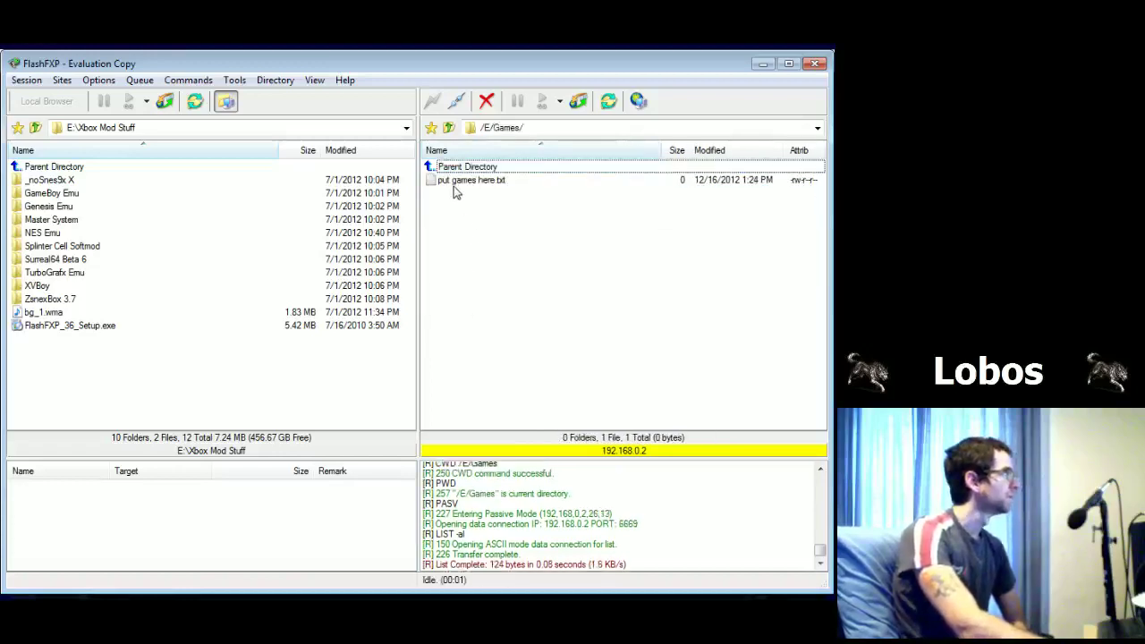
{"action": "double_click", "coordinate": [447, 167]}
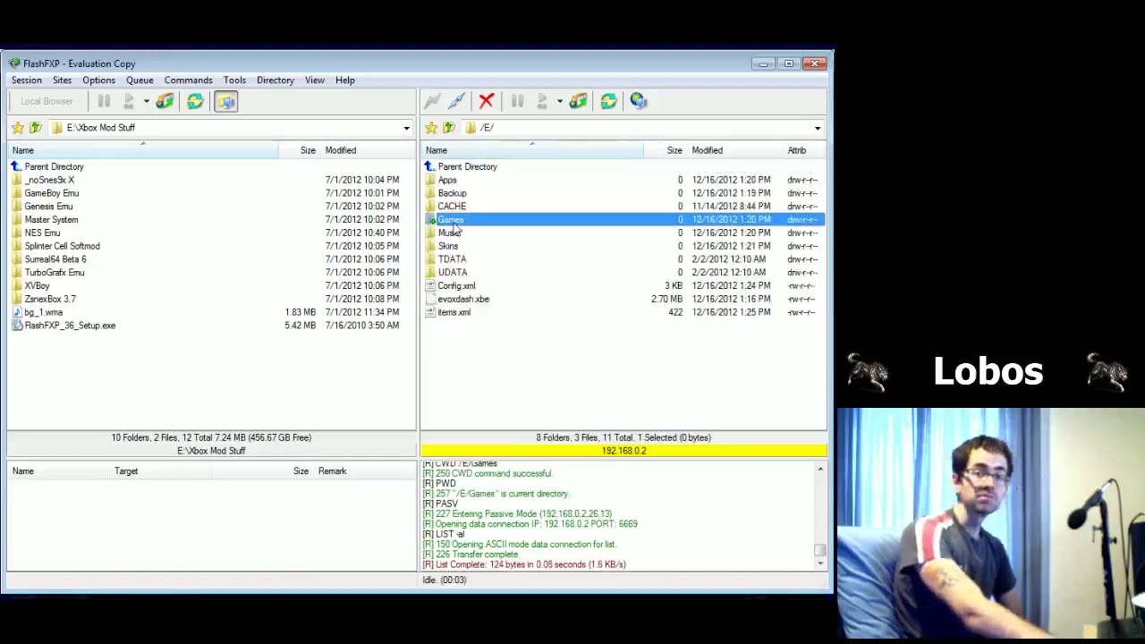
Step: Delete the placeholder 'put games here.txt' from the Xbox's /E/Games/ folder
{"action": "double_click", "coordinate": [454, 223]}
{"action": "left_click", "coordinate": [463, 184]}
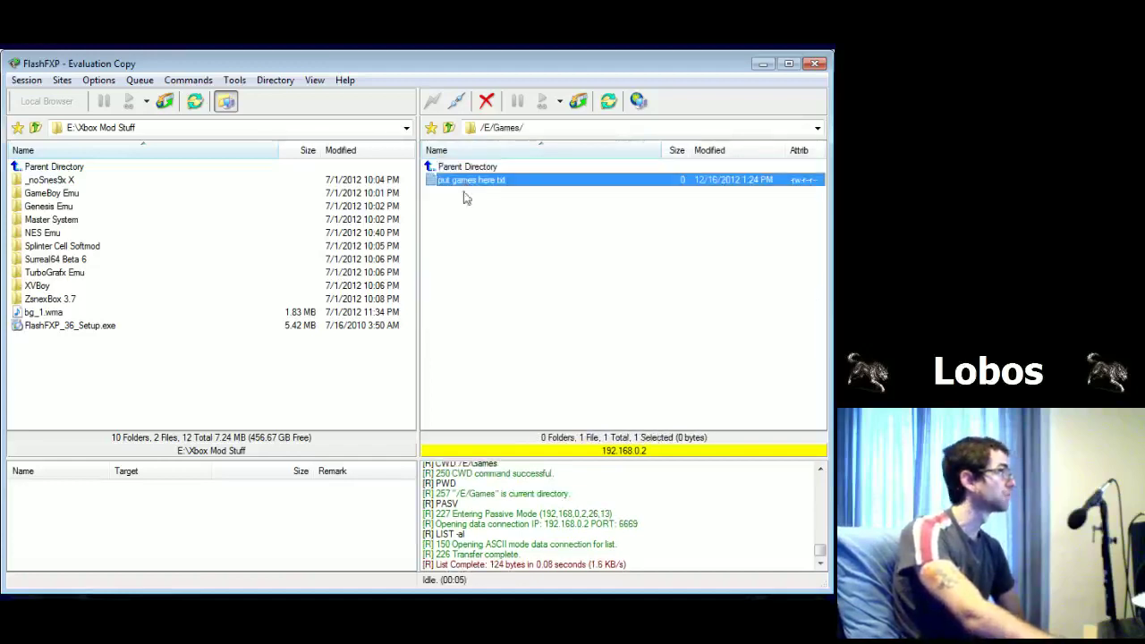
{"action": "right_click", "coordinate": [454, 182]}
{"action": "key", "text": "Escape"}
{"action": "key", "text": "Delete"}
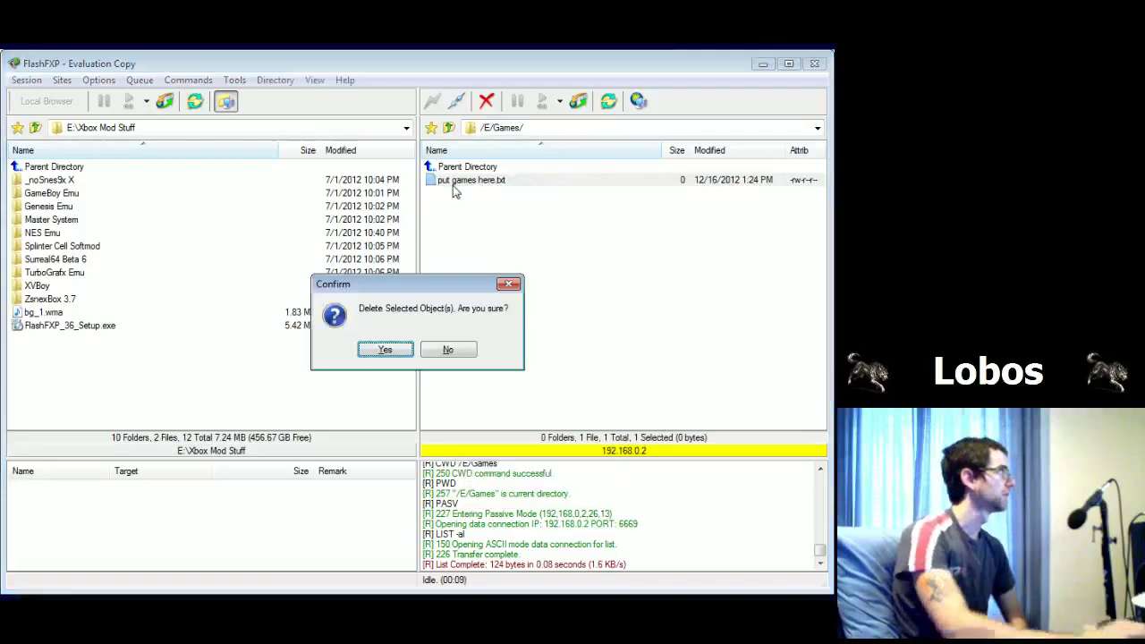
{"action": "left_click", "coordinate": [386, 350]}
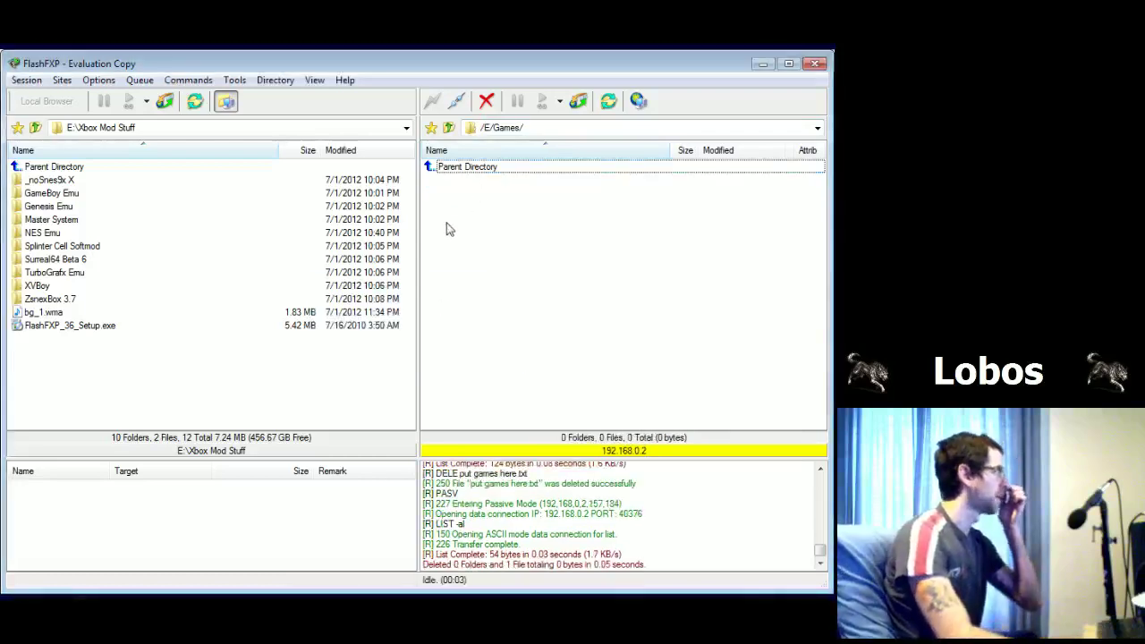
Step: Pick out the NES Emu folder among the PC's emulator folders
{"action": "left_click", "coordinate": [79, 194]}
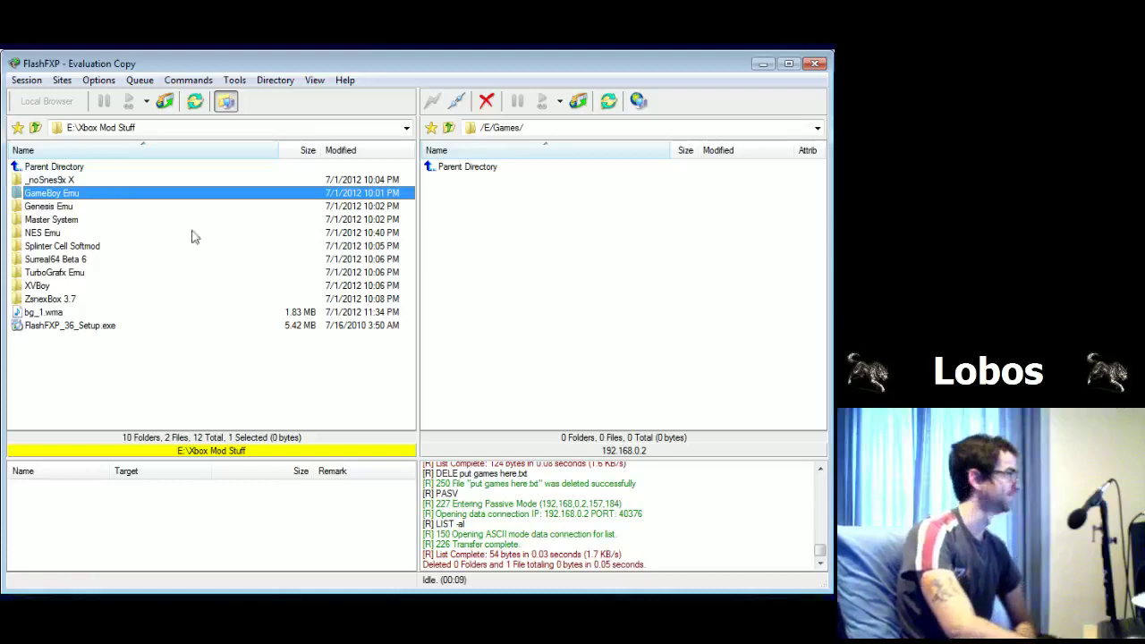
{"action": "left_click", "coordinate": [55, 209]}
{"action": "left_click", "coordinate": [55, 220]}
{"action": "left_click", "coordinate": [55, 234]}
{"action": "left_click", "coordinate": [57, 247]}
{"action": "left_click", "coordinate": [57, 235]}
Step: Upload the NES Emu folder into /E/Games/ on the Xbox and let the transfer run
{"action": "left_click_drag", "start_coordinate": [57, 234], "coordinate": [514, 242]}
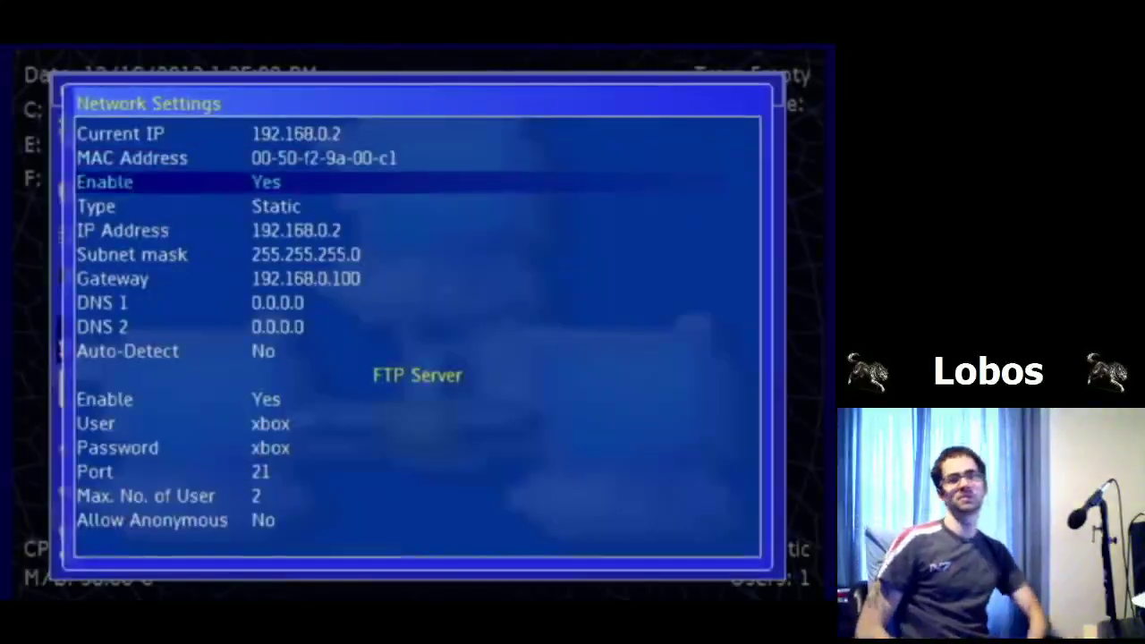
Step: Review the FTP server, client and proxy network settings, then exit them
{"action": "key", "text": "Down"}
{"action": "key", "text": "Down"}
{"action": "key", "text": "Down"}
{"action": "key", "text": "Down"}
{"action": "key", "text": "Down"}
{"action": "key", "text": "Down"}
{"action": "key", "text": "Down"}
{"action": "key", "text": "Down"}
{"action": "key", "text": "Down"}
{"action": "key", "text": "Down"}
{"action": "key", "text": "Down"}
{"action": "key", "text": "Down"}
{"action": "key", "text": "Down"}
{"action": "key", "text": "Down"}
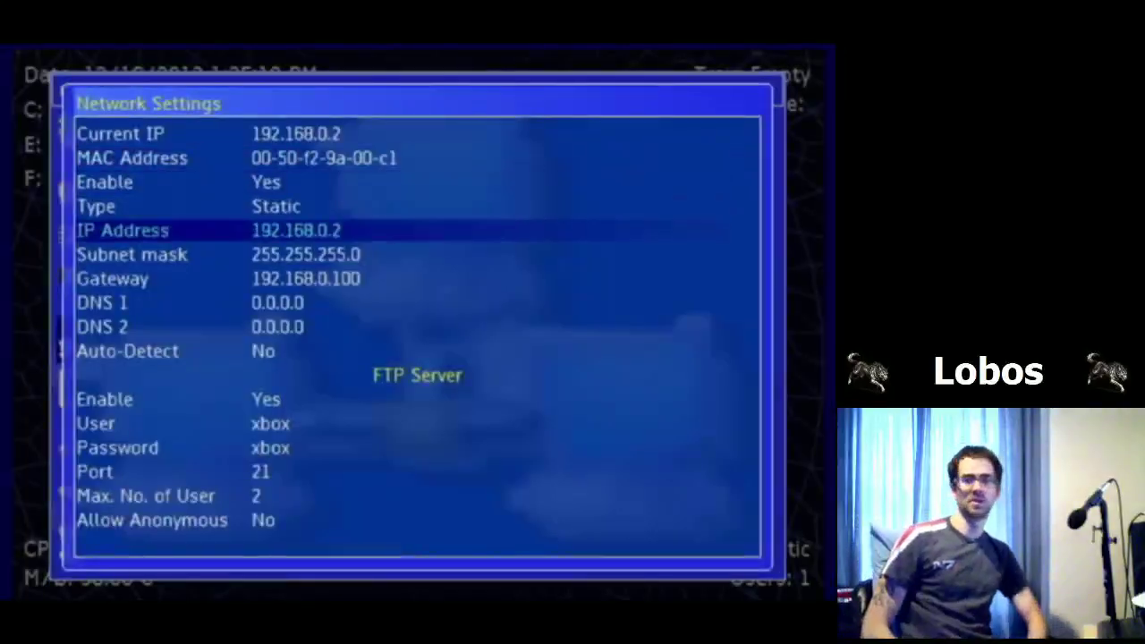
{"action": "key", "text": "Down"}
{"action": "key", "text": "Down"}
{"action": "key", "text": "Down"}
{"action": "key", "text": "Down"}
{"action": "key", "text": "Down"}
{"action": "key", "text": "Down"}
{"action": "key", "text": "Down"}
{"action": "key", "text": "Down"}
{"action": "key", "text": "Down"}
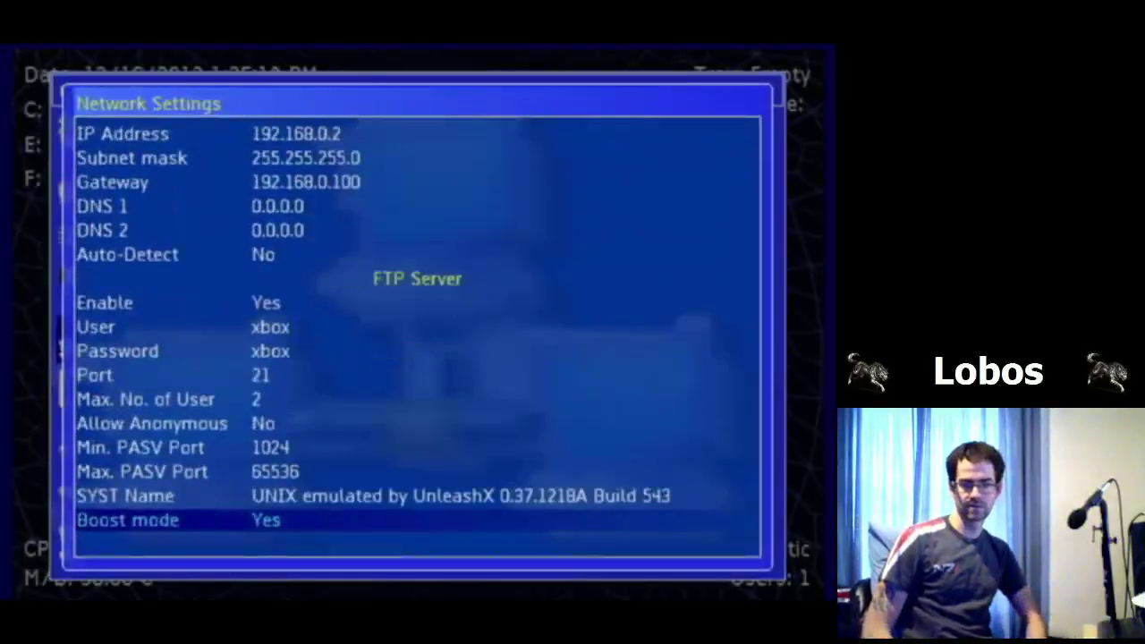
{"action": "key", "text": "Down"}
{"action": "key", "text": "Down"}
{"action": "key", "text": "Down"}
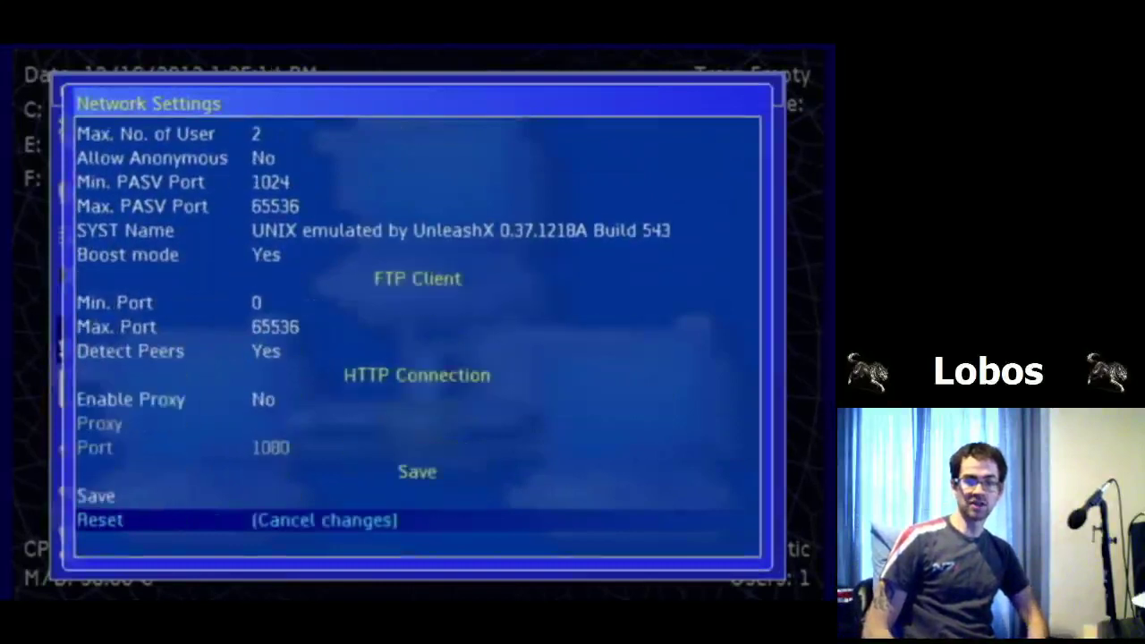
{"action": "key", "text": "Return"}
Step: Open Screen Calibration from the Control Panel list
{"action": "key", "text": "Down"}
{"action": "key", "text": "Up"}
{"action": "key", "text": "Down"}
{"action": "key", "text": "Up"}
{"action": "key", "text": "Down"}
{"action": "key", "text": "Up"}
{"action": "key", "text": "Up"}
{"action": "key", "text": "Up"}
{"action": "key", "text": "Up"}
{"action": "key", "text": "Up"}
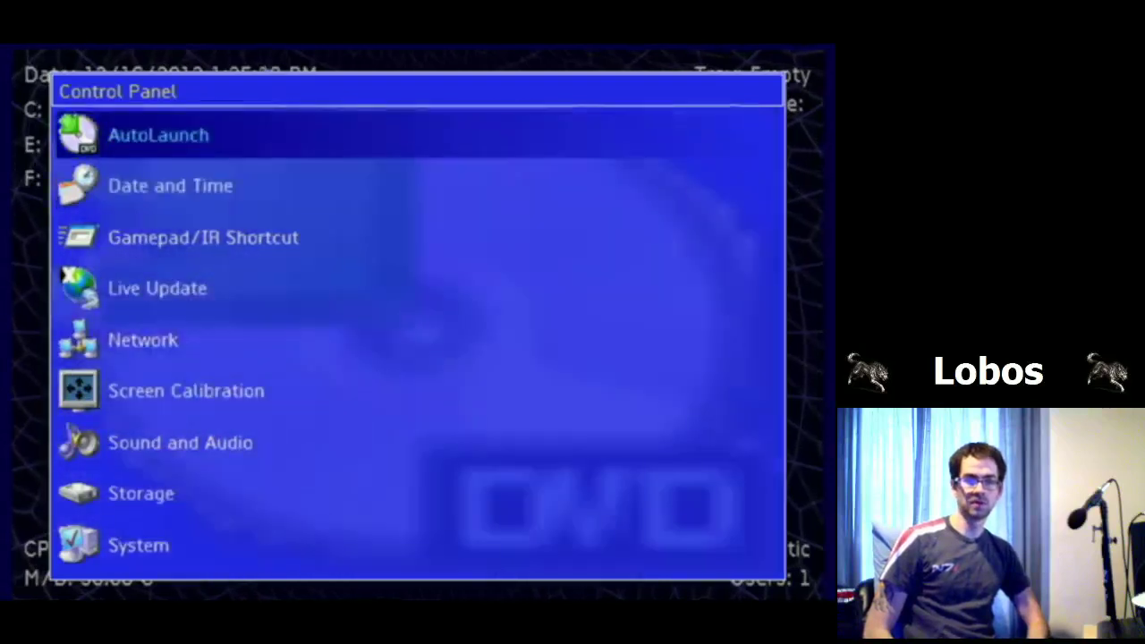
{"action": "key", "text": "Down"}
{"action": "key", "text": "Down"}
{"action": "key", "text": "Down"}
{"action": "key", "text": "Down"}
{"action": "key", "text": "Down"}
{"action": "key", "text": "Down"}
{"action": "key", "text": "Down"}
{"action": "key", "text": "Down"}
{"action": "key", "text": "Down"}
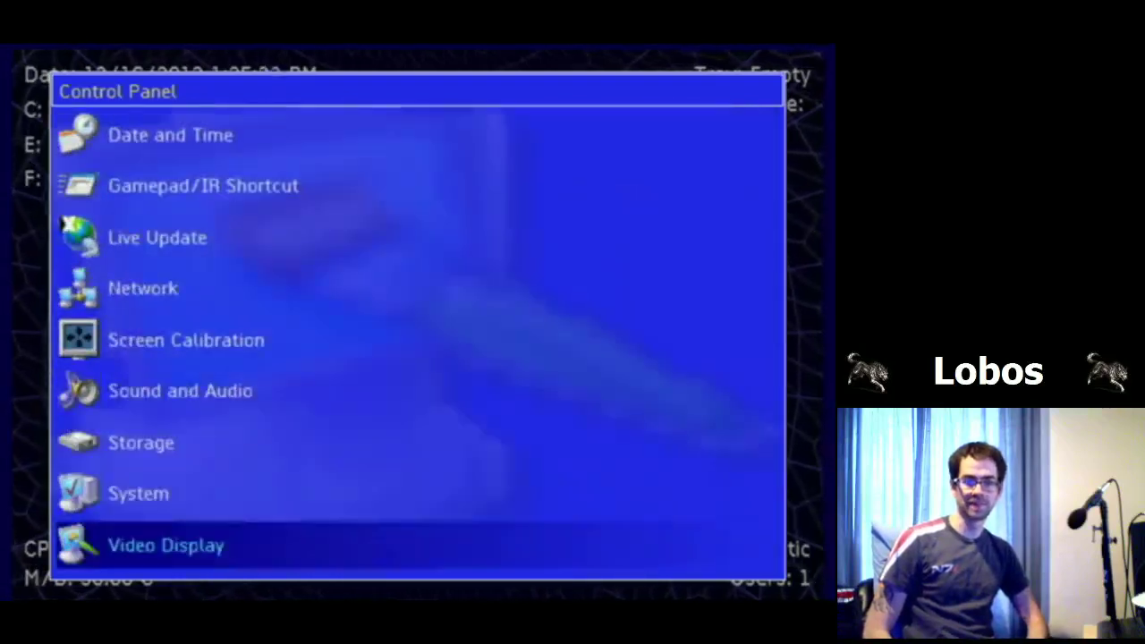
{"action": "key", "text": "Up"}
{"action": "key", "text": "Up"}
{"action": "key", "text": "Up"}
{"action": "key", "text": "Up"}
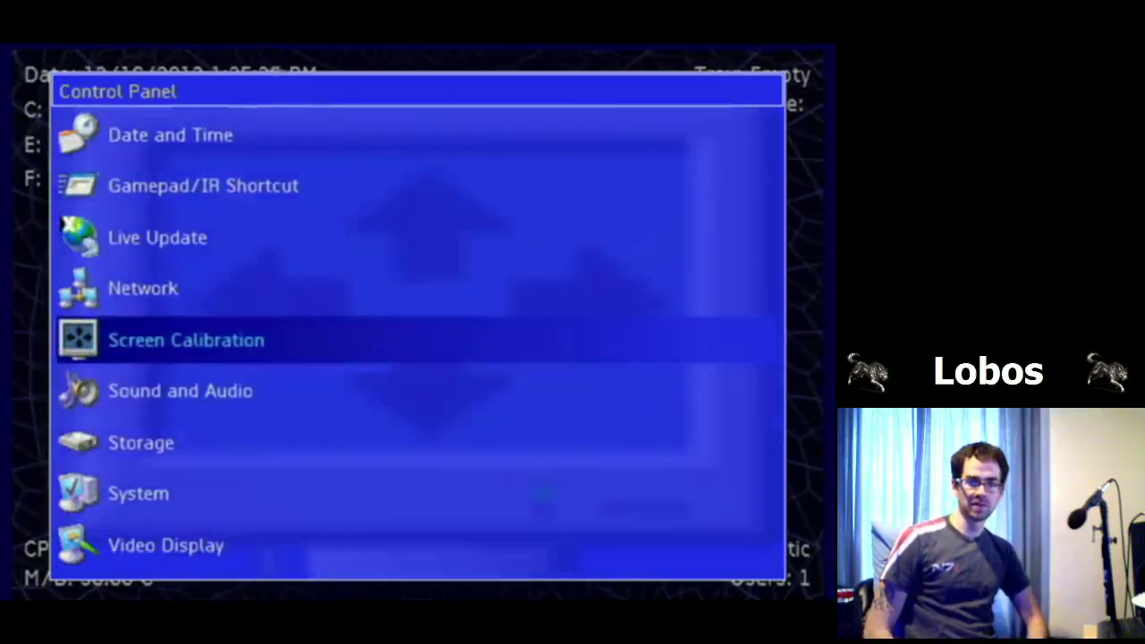
{"action": "key", "text": "Return"}
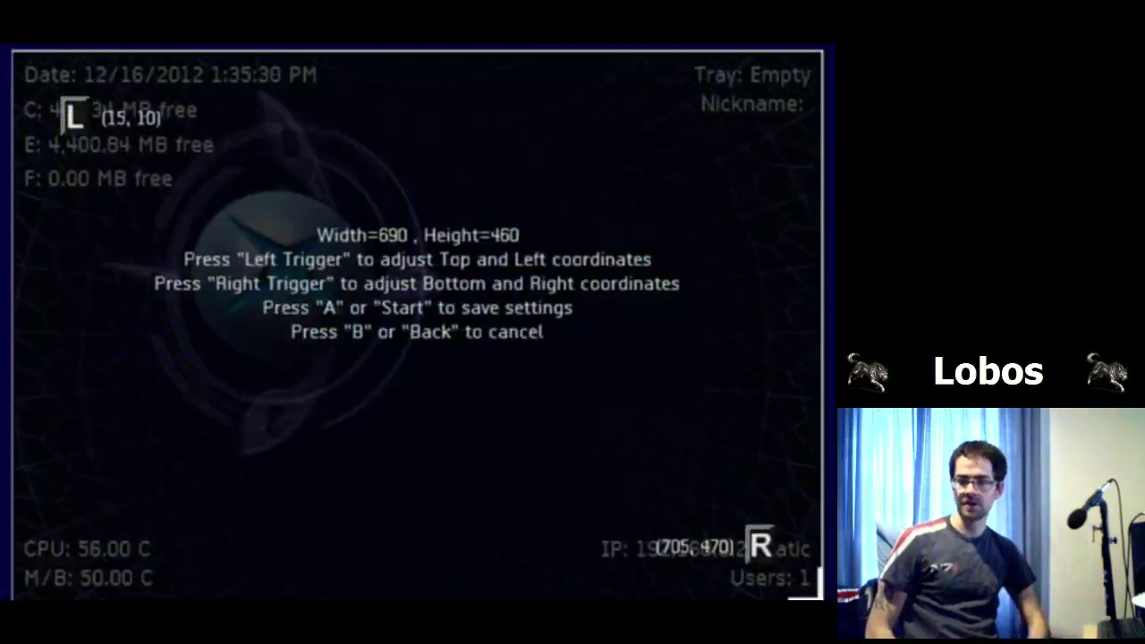
Step: Move the bottom-right and top-left corners to get a 707 x 456 screen area, then exit calibration
{"action": "key", "text": "Up"}
{"action": "key", "text": "Right"}
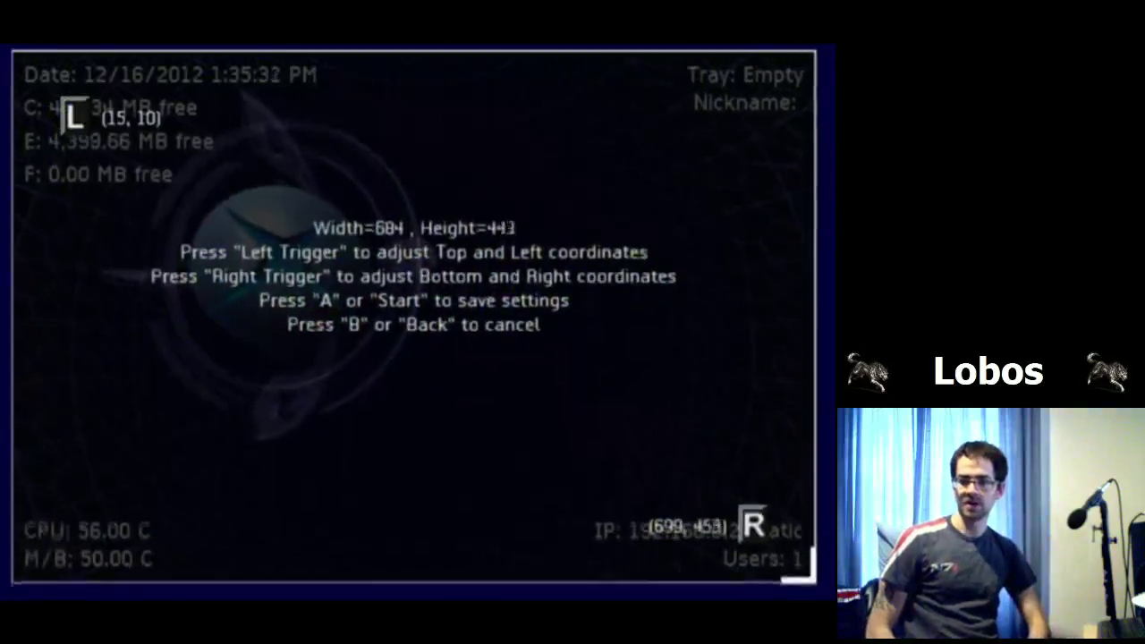
{"action": "key", "text": "Down"}
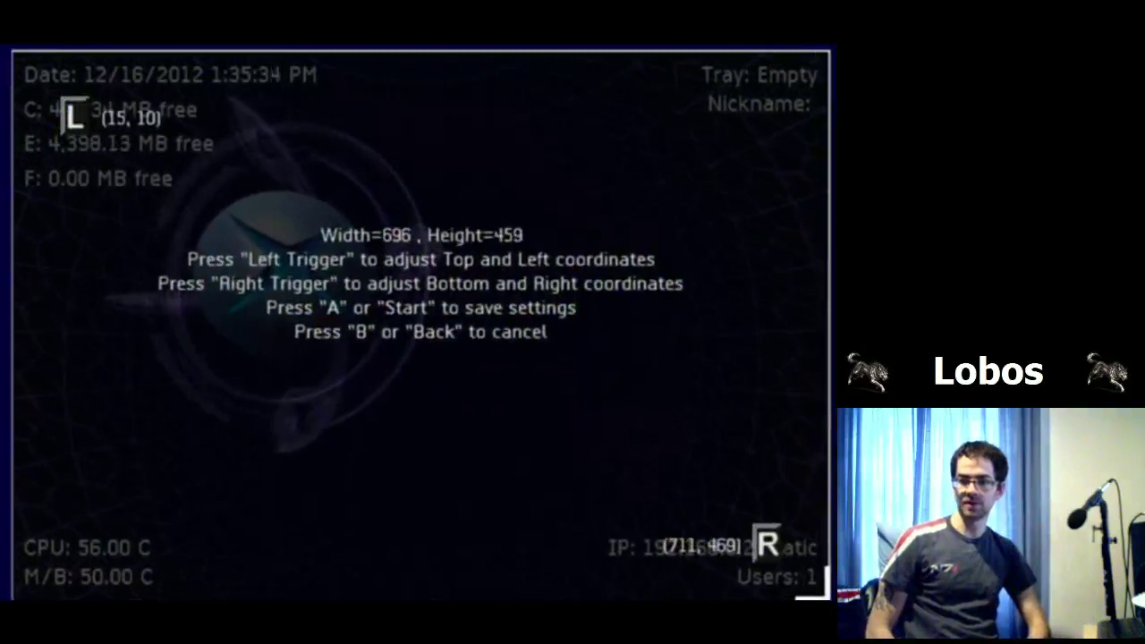
{"action": "key", "text": "Up"}
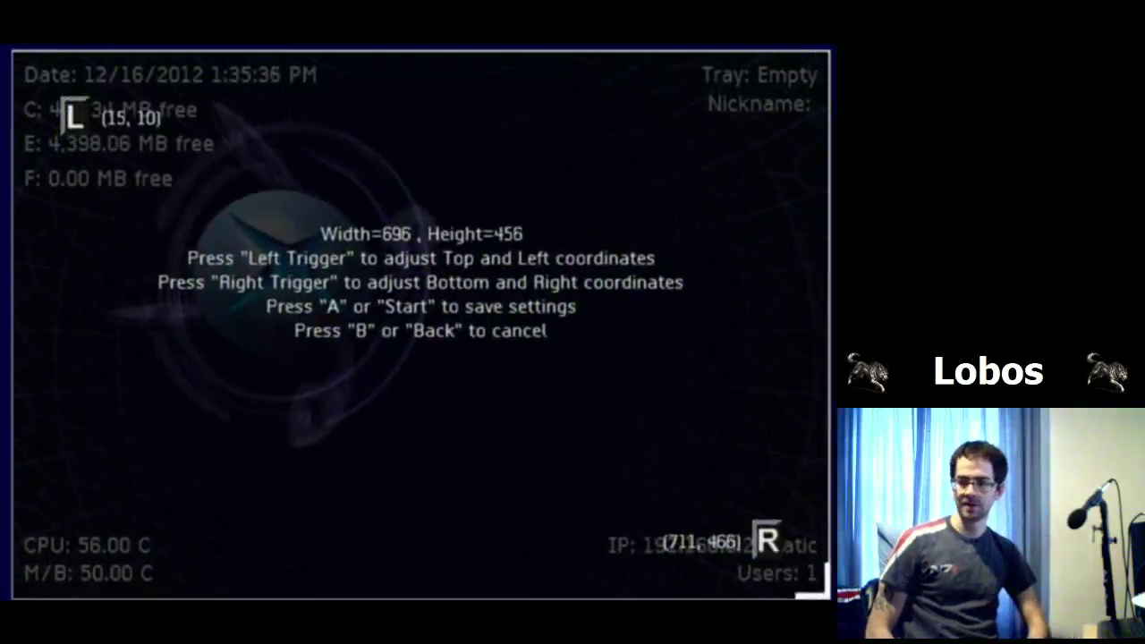
{"action": "key", "text": "Left"}
{"action": "key", "text": "Right"}
{"action": "key", "text": "Right"}
{"action": "key", "text": "Right"}
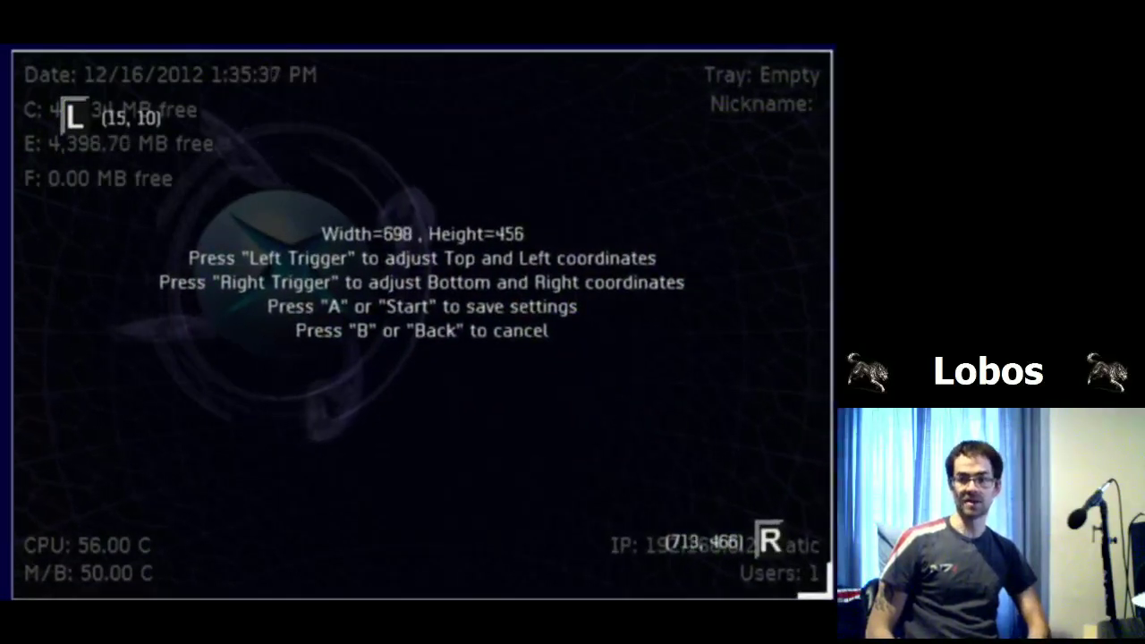
{"action": "key", "text": "l"}
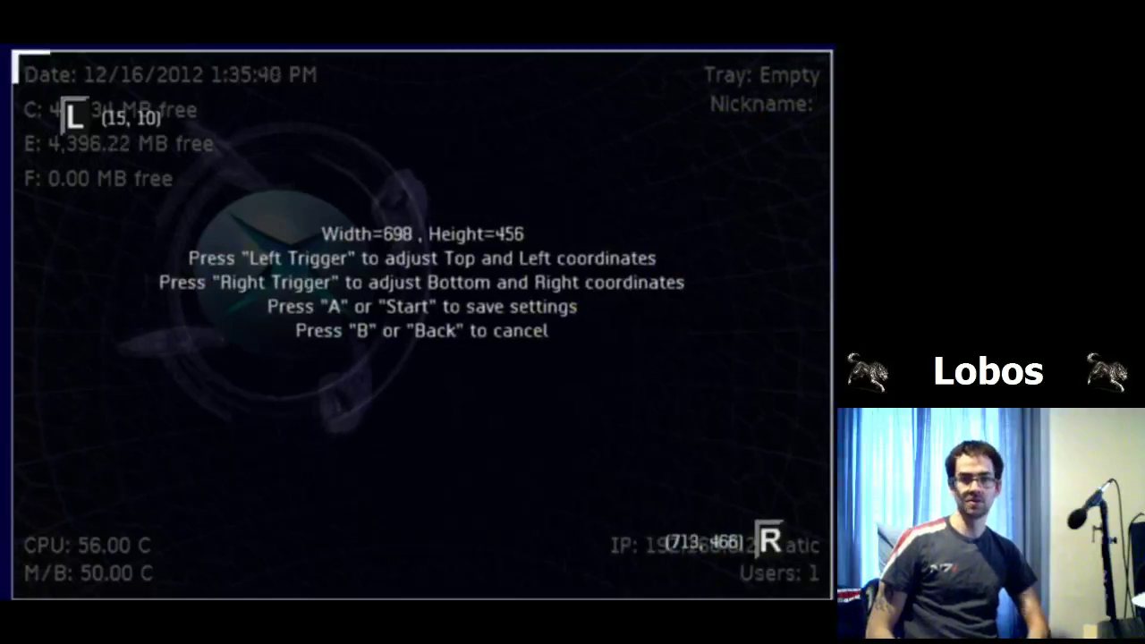
{"action": "key", "text": "Left"}
{"action": "key", "text": "Left"}
{"action": "key", "text": "Left"}
{"action": "key", "text": "Left"}
{"action": "key", "text": "Left"}
{"action": "key", "text": "Left"}
{"action": "key", "text": "Left"}
{"action": "key", "text": "Left"}
{"action": "key", "text": "Left"}
{"action": "key", "text": "Left"}
{"action": "key", "text": "Left"}
{"action": "key", "text": "Left"}
{"action": "key", "text": "Left"}
{"action": "key", "text": "Left"}
{"action": "key", "text": "Right"}
{"action": "key", "text": "Right"}
{"action": "key", "text": "Right"}
{"action": "key", "text": "Right"}
{"action": "key", "text": "Right"}
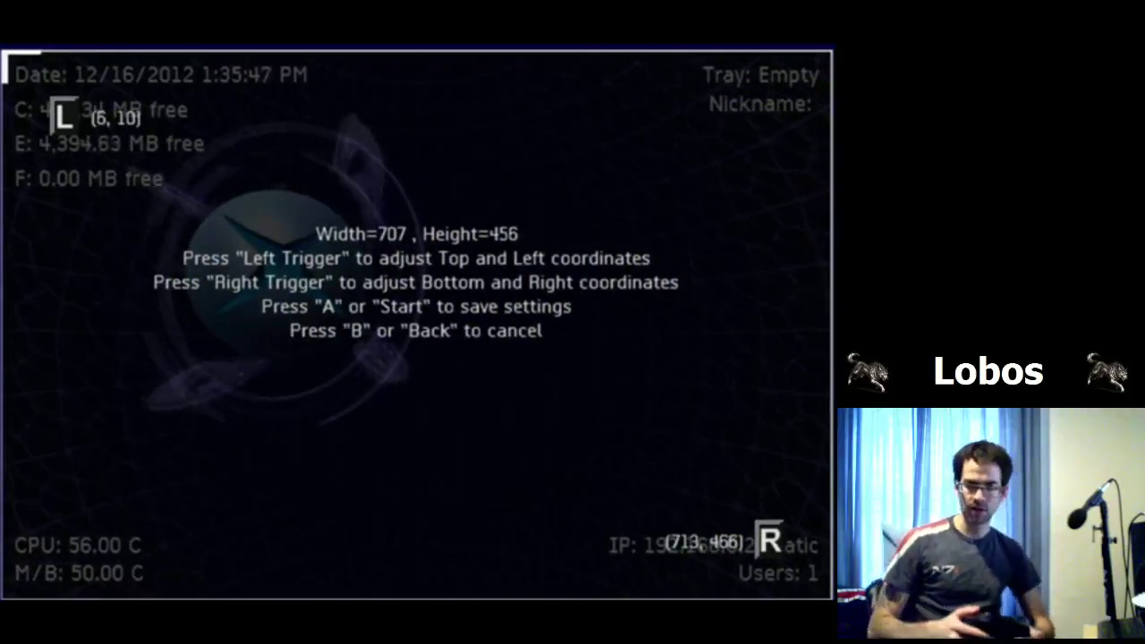
{"action": "key", "text": "Return"}
Step: Look through the Video Display settings and close them
{"action": "key", "text": "Down"}
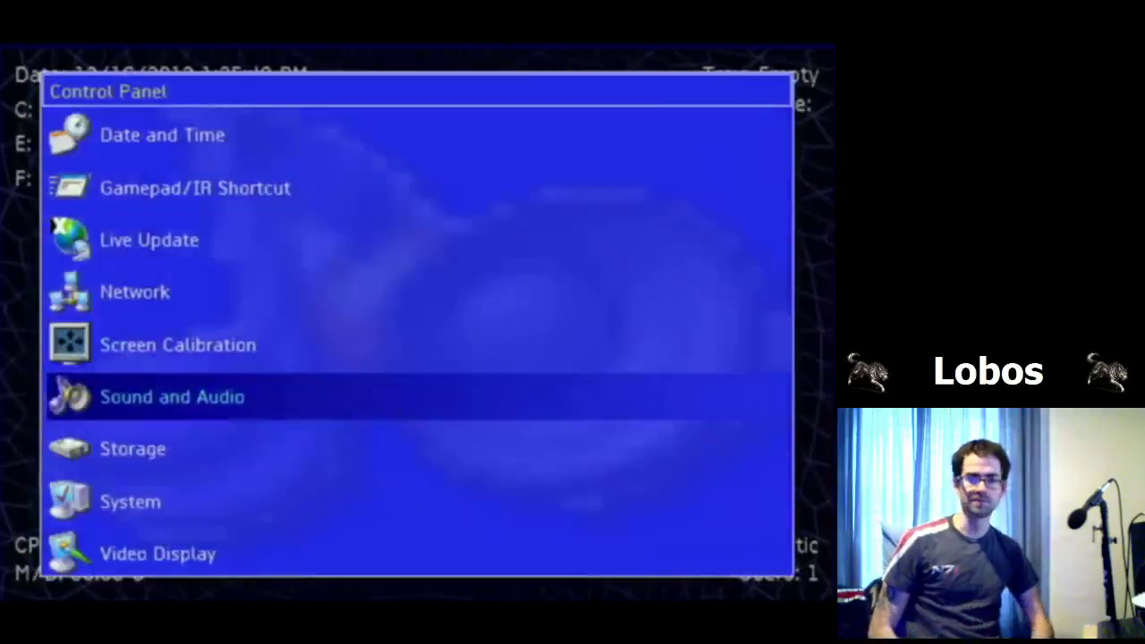
{"action": "key", "text": "Down"}
{"action": "key", "text": "Down"}
{"action": "key", "text": "Down"}
{"action": "key", "text": "Return"}
{"action": "key", "text": "Down"}
{"action": "key", "text": "Down"}
{"action": "key", "text": "Down"}
{"action": "key", "text": "Down"}
{"action": "key", "text": "Down"}
{"action": "key", "text": "Down"}
{"action": "key", "text": "Down"}
{"action": "key", "text": "Down"}
{"action": "key", "text": "Down"}
{"action": "key", "text": "Down"}
{"action": "key", "text": "Down"}
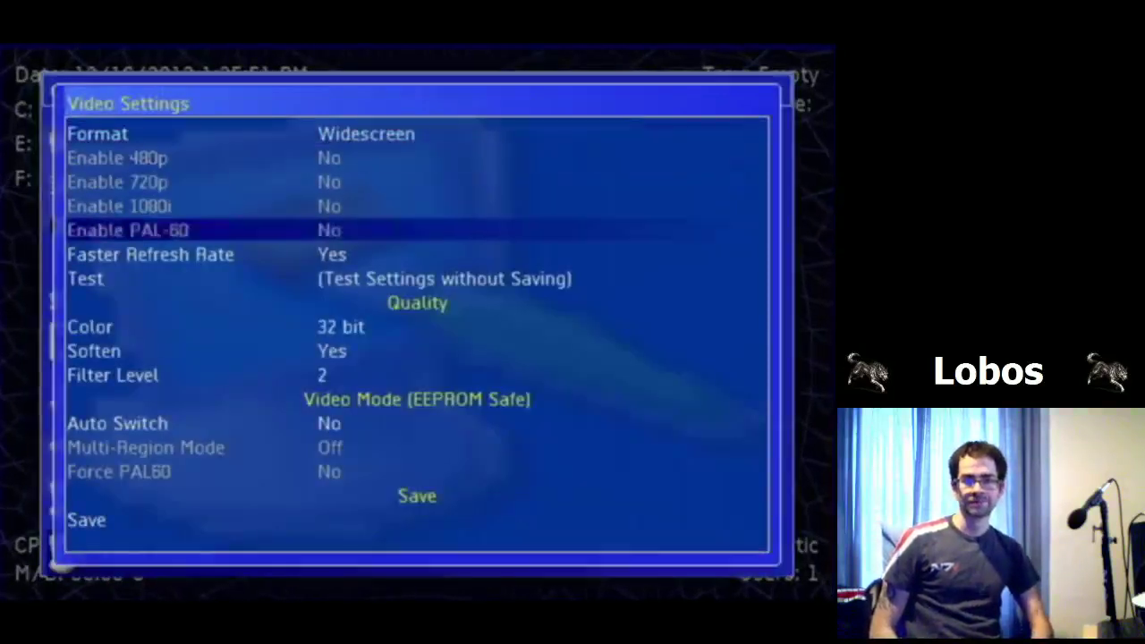
{"action": "key", "text": "Down"}
{"action": "key", "text": "Down"}
{"action": "key", "text": "Down"}
{"action": "key", "text": "Down"}
{"action": "key", "text": "Up"}
{"action": "key", "text": "Up"}
{"action": "key", "text": "Up"}
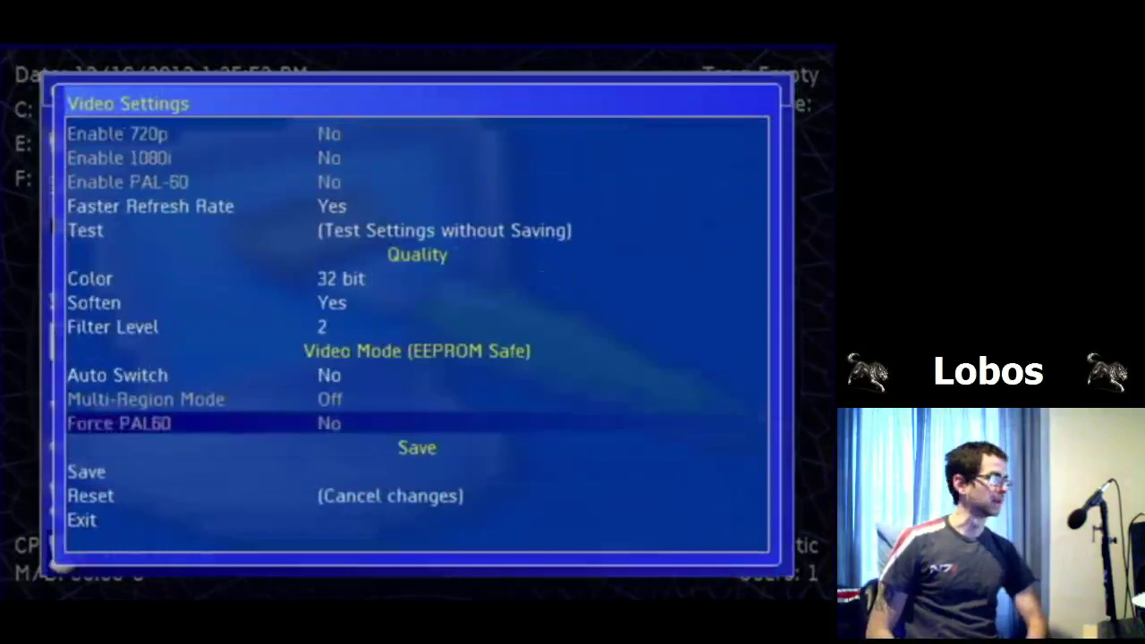
{"action": "key", "text": "Up"}
{"action": "key", "text": "Up"}
{"action": "key", "text": "Up"}
{"action": "key", "text": "Up"}
{"action": "key", "text": "Up"}
{"action": "key", "text": "Escape"}
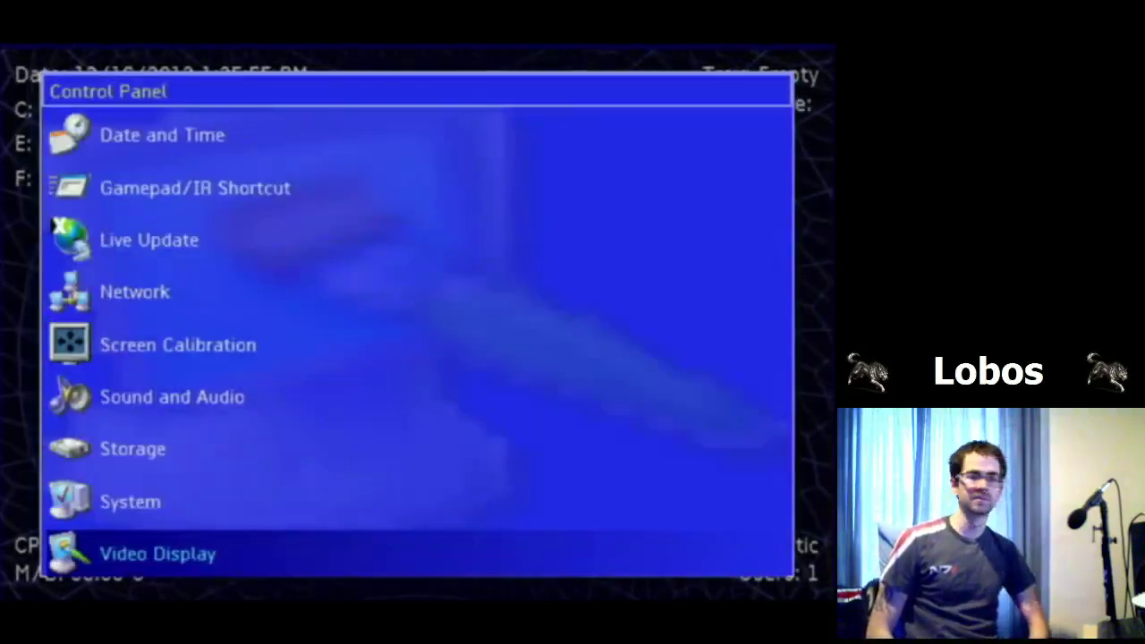
Step: Open Sound and Audio settings and browse the sound effect paths
{"action": "key", "text": "Up"}
{"action": "key", "text": "Up"}
{"action": "key", "text": "Up"}
{"action": "key", "text": "Up"}
{"action": "key", "text": "Up"}
{"action": "key", "text": "Up"}
{"action": "key", "text": "Up"}
{"action": "key", "text": "Up"}
{"action": "key", "text": "Up"}
{"action": "key", "text": "Down"}
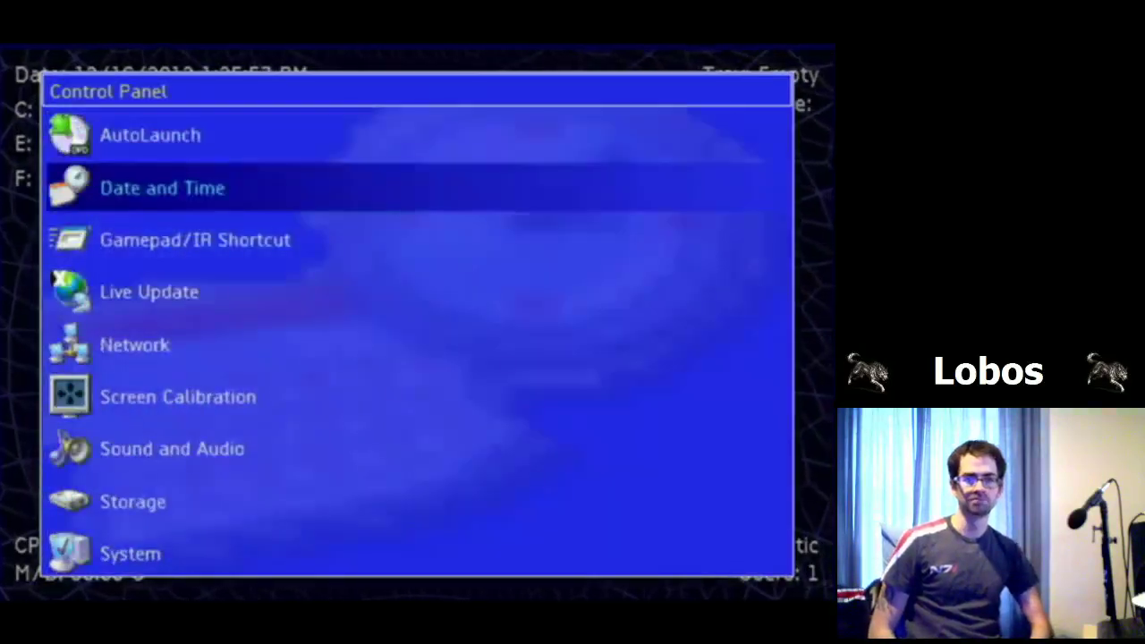
{"action": "key", "text": "Down"}
{"action": "key", "text": "Down"}
{"action": "key", "text": "Down"}
{"action": "key", "text": "Down"}
{"action": "key", "text": "Down"}
{"action": "key", "text": "Down"}
{"action": "key", "text": "Down"}
{"action": "key", "text": "Down"}
{"action": "key", "text": "Up"}
{"action": "key", "text": "Up"}
{"action": "key", "text": "Up"}
{"action": "key", "text": "Return"}
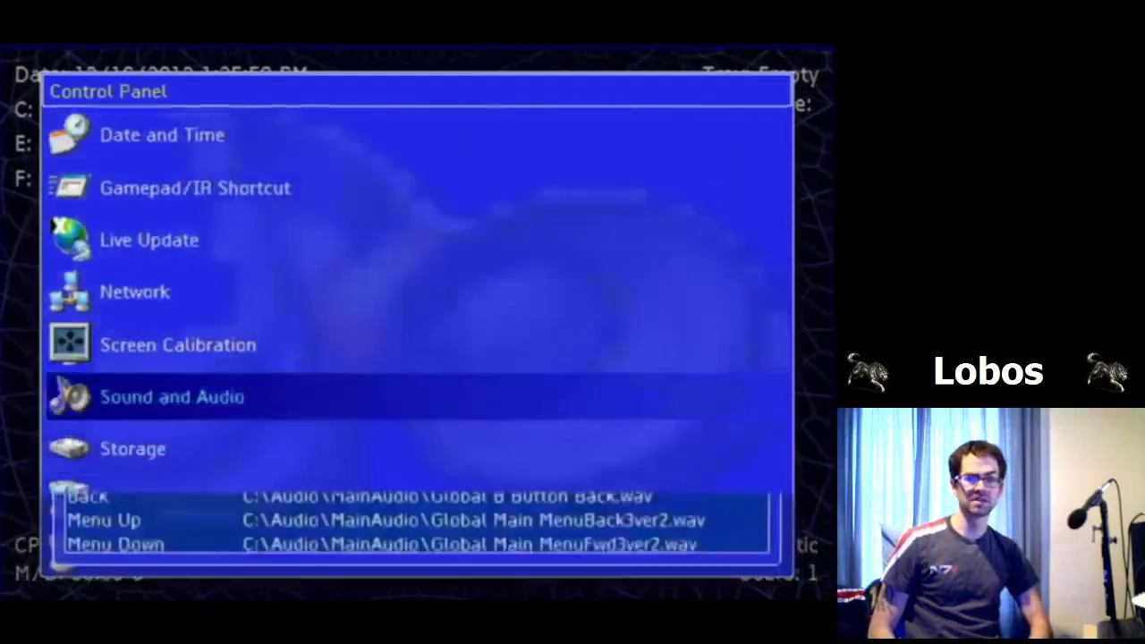
{"action": "key", "text": "Down"}
{"action": "key", "text": "Down"}
{"action": "key", "text": "Down"}
{"action": "key", "text": "Down"}
{"action": "key", "text": "Down"}
{"action": "key", "text": "Down"}
{"action": "key", "text": "Down"}
{"action": "key", "text": "Down"}
{"action": "key", "text": "Down"}
{"action": "key", "text": "Down"}
{"action": "key", "text": "Down"}
{"action": "key", "text": "Down"}
{"action": "key", "text": "Down"}
{"action": "key", "text": "Down"}
{"action": "key", "text": "Down"}
{"action": "key", "text": "Down"}
{"action": "key", "text": "Down"}
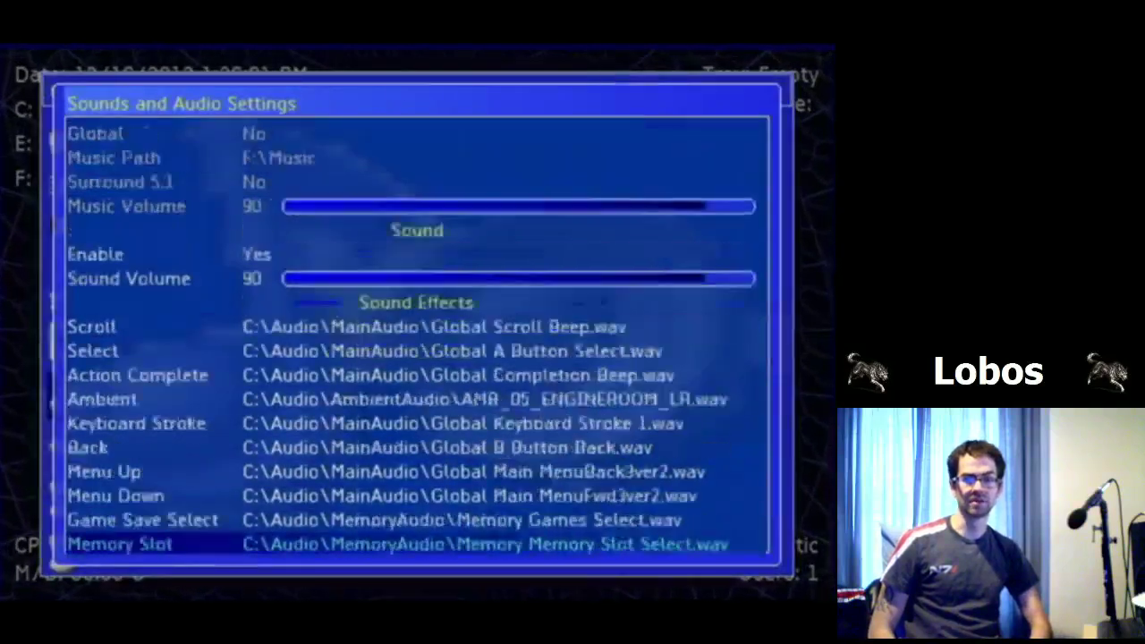
{"action": "key", "text": "Down"}
{"action": "key", "text": "Down"}
{"action": "key", "text": "Down"}
{"action": "key", "text": "Up"}
{"action": "key", "text": "Up"}
{"action": "key", "text": "Up"}
{"action": "key", "text": "Up"}
{"action": "key", "text": "Up"}
{"action": "key", "text": "Up"}
{"action": "key", "text": "Up"}
{"action": "key", "text": "Up"}
{"action": "key", "text": "Up"}
{"action": "key", "text": "Up"}
{"action": "key", "text": "Up"}
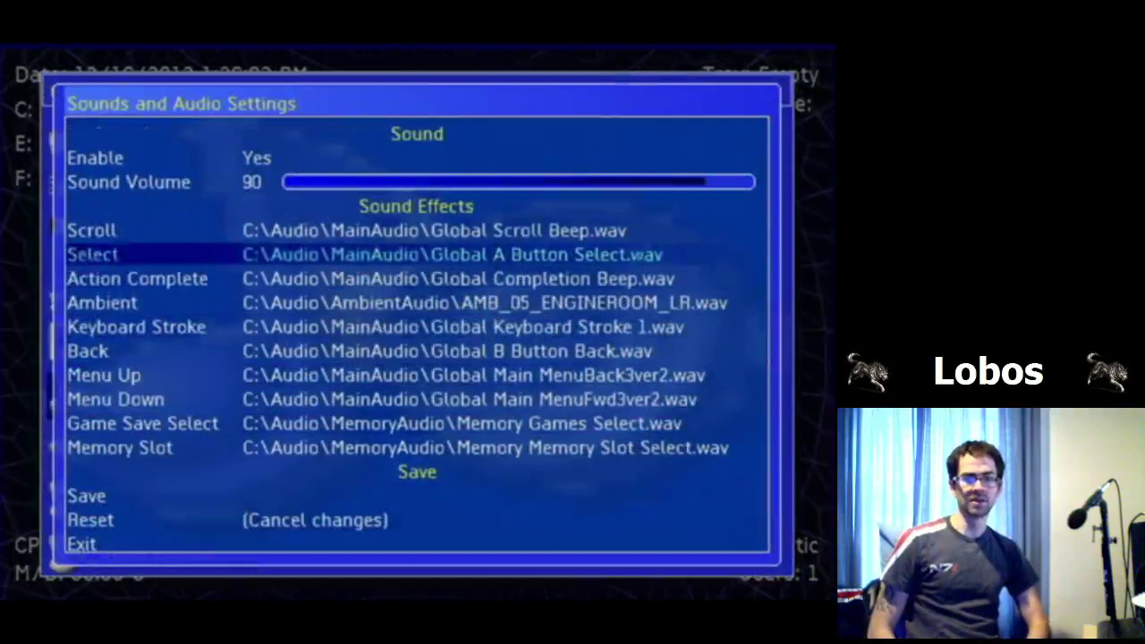
{"action": "key", "text": "Up"}
{"action": "key", "text": "Up"}
{"action": "key", "text": "Up"}
{"action": "key", "text": "Up"}
{"action": "key", "text": "Up"}
{"action": "key", "text": "Up"}
{"action": "key", "text": "Up"}
{"action": "key", "text": "Up"}
{"action": "key", "text": "Up"}
Step: Check the remaining sound entries and save/exit options, then back out to the dashboard menu
{"action": "key", "text": "Down"}
{"action": "key", "text": "Down"}
{"action": "key", "text": "Down"}
{"action": "key", "text": "Down"}
{"action": "key", "text": "Down"}
{"action": "key", "text": "Down"}
{"action": "key", "text": "Down"}
{"action": "key", "text": "Down"}
{"action": "key", "text": "Down"}
{"action": "key", "text": "Down"}
{"action": "key", "text": "Down"}
{"action": "key", "text": "Down"}
{"action": "key", "text": "Down"}
{"action": "key", "text": "Down"}
{"action": "key", "text": "Down"}
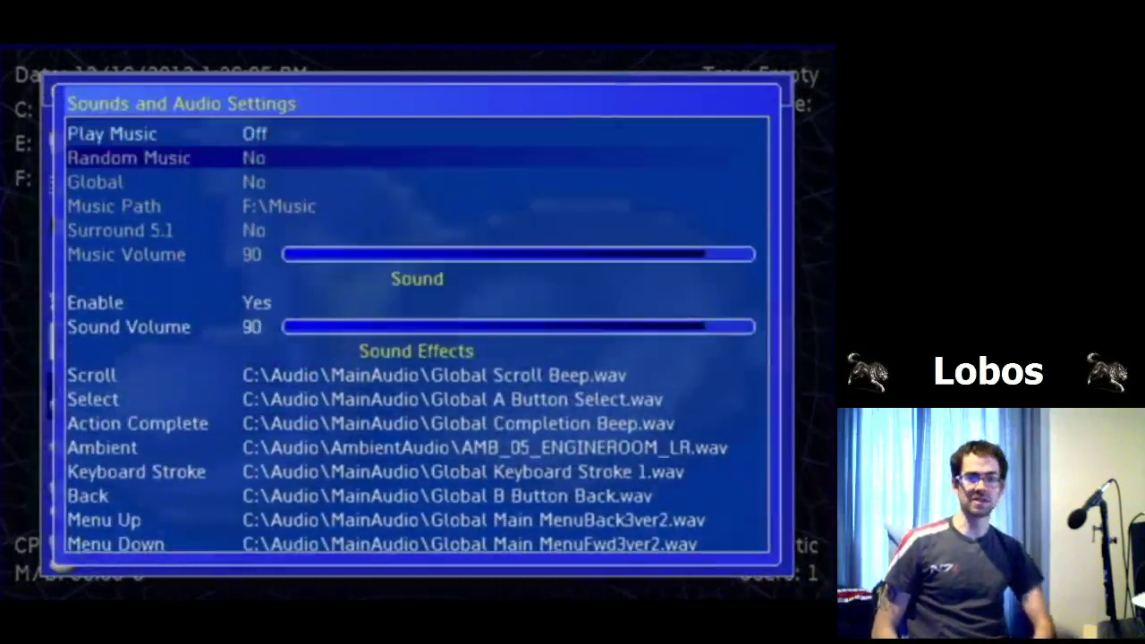
{"action": "key", "text": "Down"}
{"action": "key", "text": "Down"}
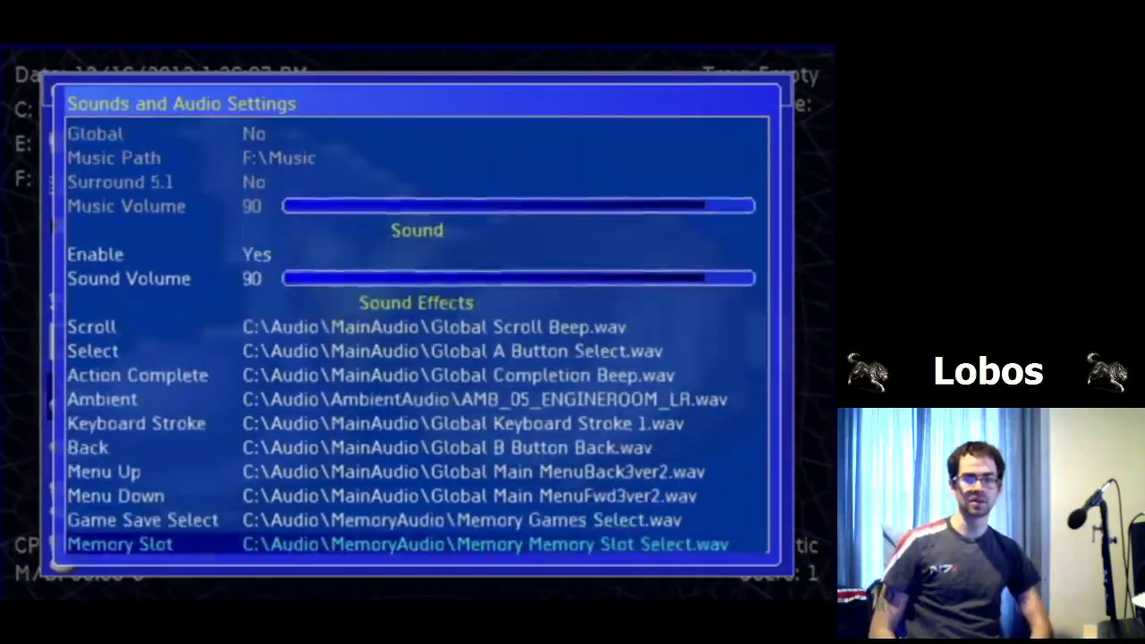
{"action": "key", "text": "Up"}
{"action": "key", "text": "Up"}
{"action": "key", "text": "Up"}
{"action": "key", "text": "Up"}
{"action": "key", "text": "Up"}
{"action": "key", "text": "Up"}
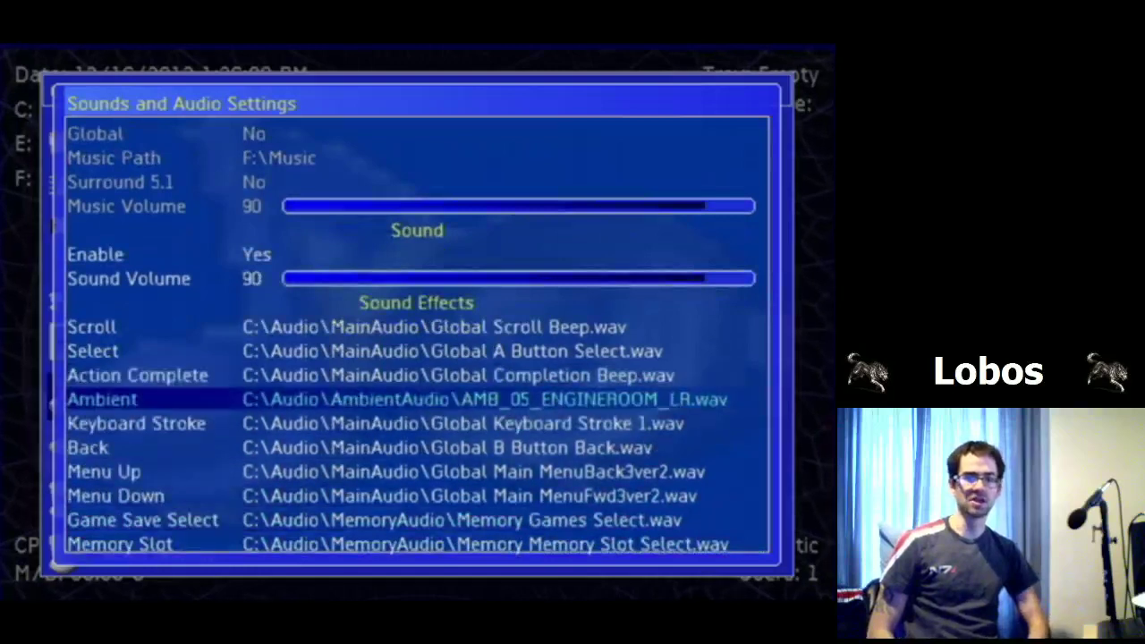
{"action": "key", "text": "Down"}
{"action": "key", "text": "Down"}
{"action": "key", "text": "Down"}
{"action": "key", "text": "Down"}
{"action": "key", "text": "Down"}
{"action": "key", "text": "Down"}
{"action": "key", "text": "Down"}
{"action": "key", "text": "Down"}
{"action": "key", "text": "Down"}
{"action": "key", "text": "Up"}
{"action": "key", "text": "Up"}
{"action": "key", "text": "Up"}
{"action": "key", "text": "Up"}
{"action": "key", "text": "Up"}
{"action": "key", "text": "Up"}
{"action": "key", "text": "Up"}
{"action": "key", "text": "Up"}
{"action": "key", "text": "Up"}
{"action": "key", "text": "Up"}
{"action": "key", "text": "Up"}
{"action": "key", "text": "Up"}
{"action": "key", "text": "Up"}
{"action": "key", "text": "Up"}
{"action": "key", "text": "Up"}
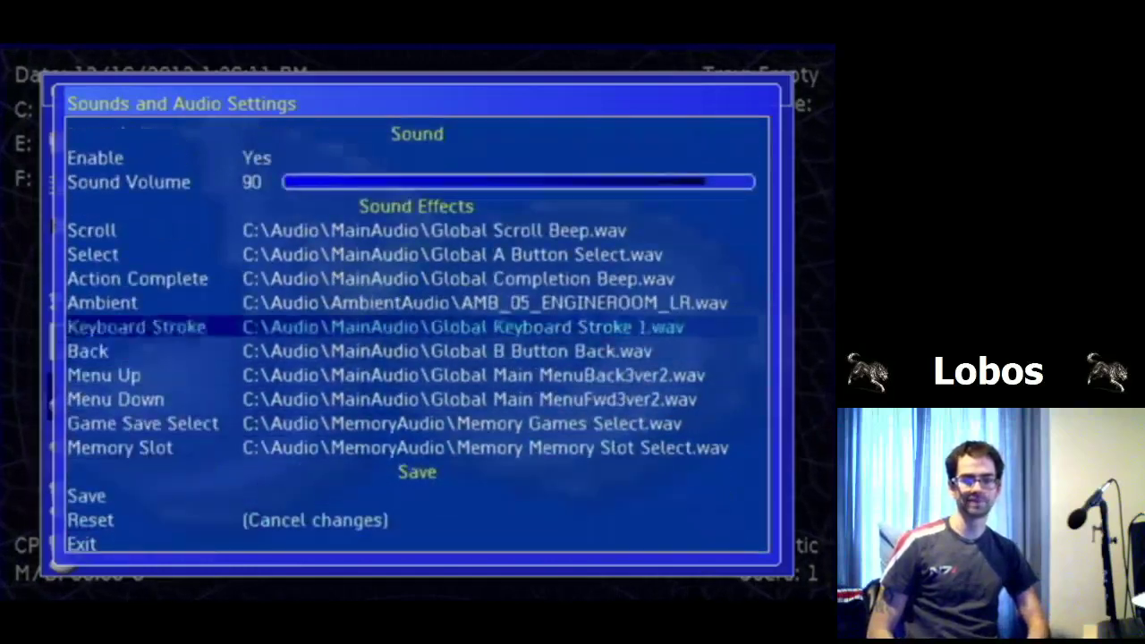
{"action": "key", "text": "Escape"}
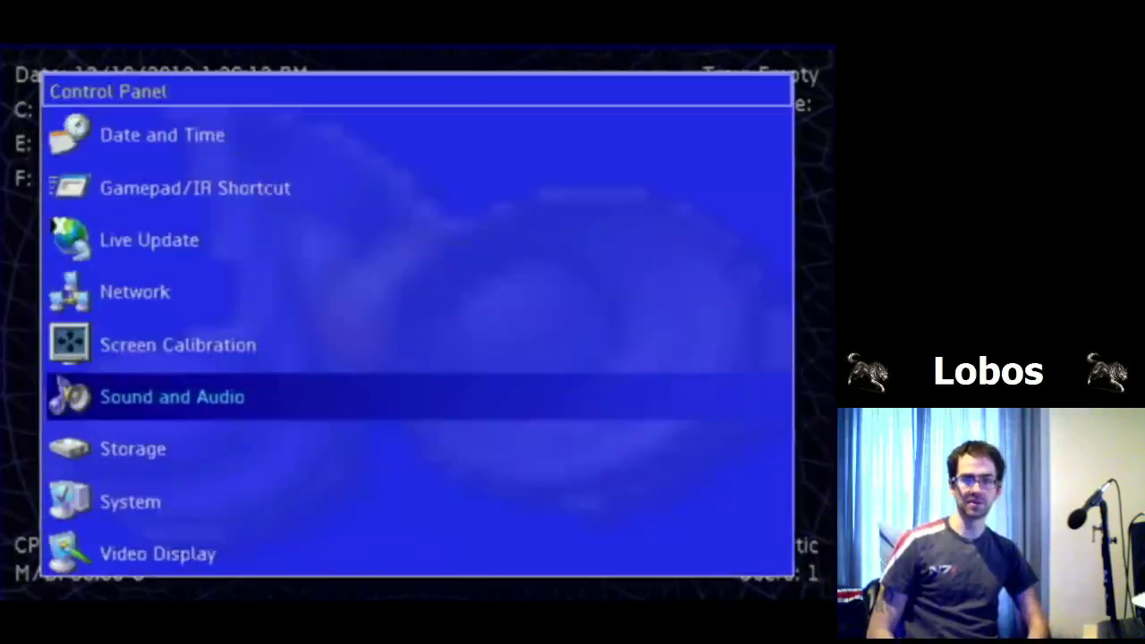
{"action": "key", "text": "Escape"}
{"action": "key", "text": "Down"}
{"action": "key", "text": "Down"}
{"action": "key", "text": "Down"}
{"action": "key", "text": "Down"}
Step: Browse the Misc menu's FTP, network and DVD tray options
{"action": "key", "text": "Up"}
{"action": "key", "text": "Up"}
{"action": "key", "text": "Up"}
{"action": "key", "text": "Up"}
{"action": "key", "text": "Down"}
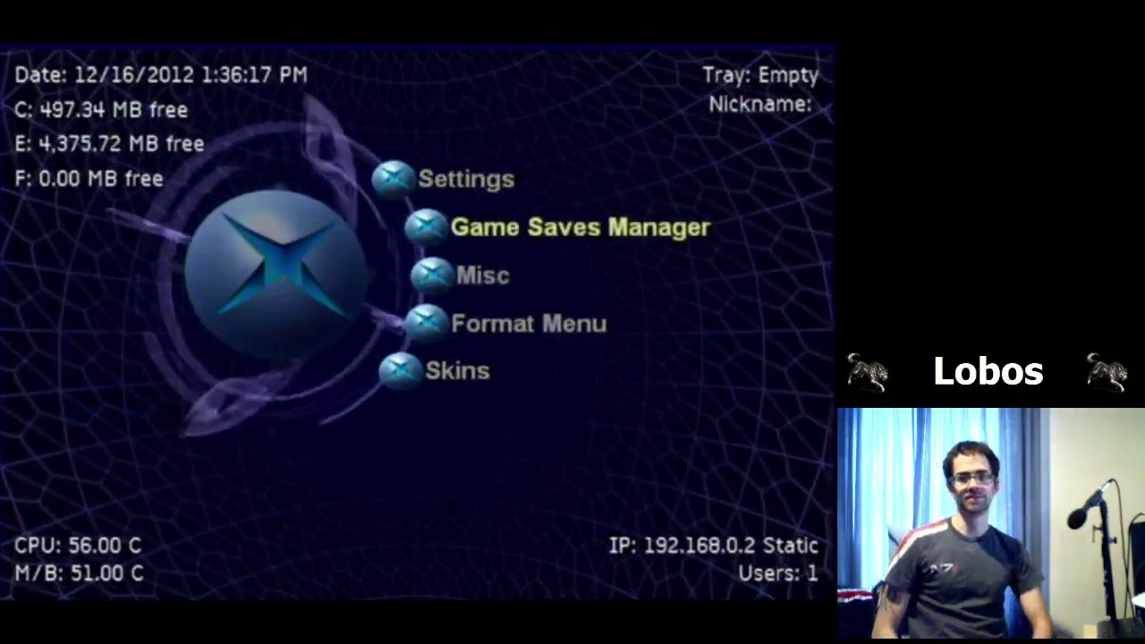
{"action": "key", "text": "Down"}
{"action": "key", "text": "Return"}
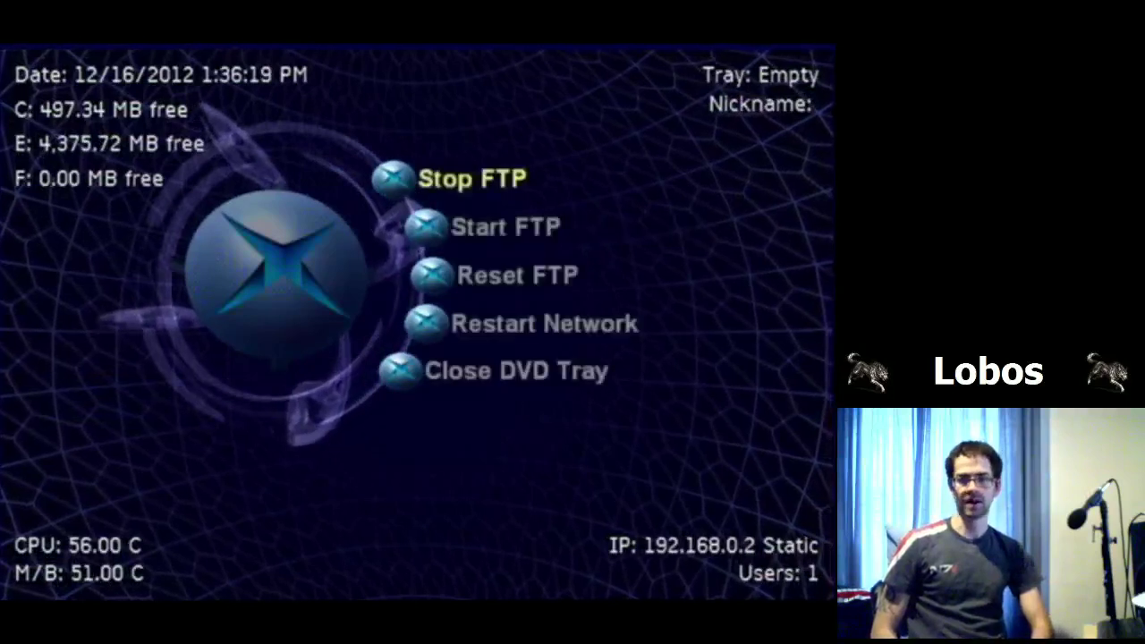
{"action": "key", "text": "Down"}
{"action": "key", "text": "Return"}
{"action": "key", "text": "Down"}
{"action": "key", "text": "Down"}
{"action": "key", "text": "Down"}
{"action": "key", "text": "Down"}
{"action": "key", "text": "Down"}
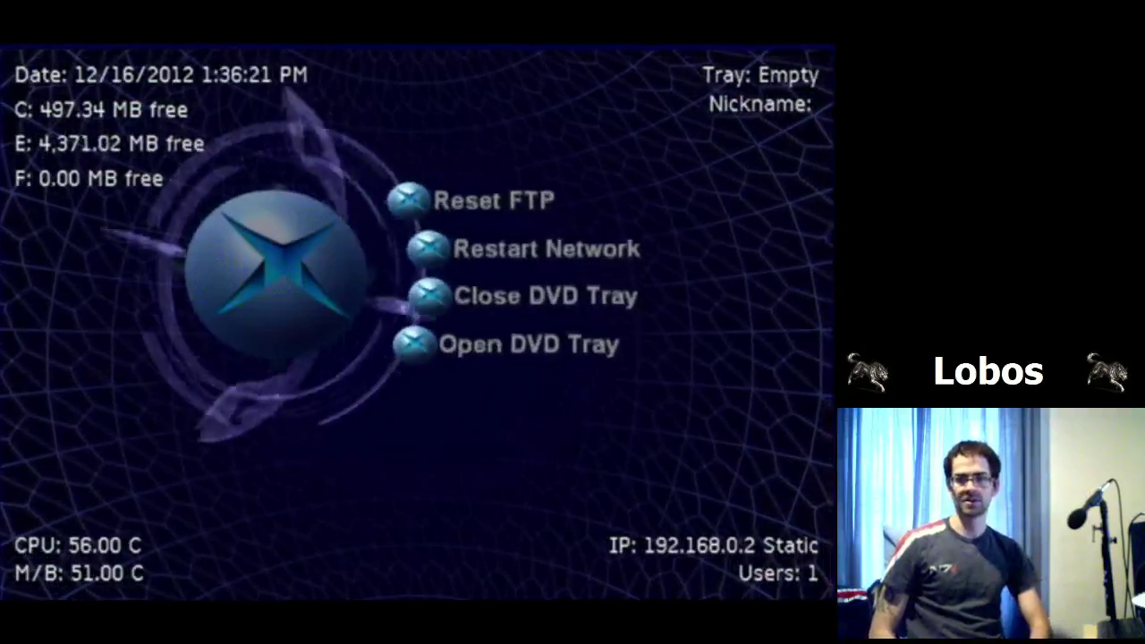
{"action": "key", "text": "Up"}
Step: Leave the Misc options and return to the main dashboard categories
{"action": "key", "text": "Return"}
{"action": "key", "text": "Down"}
{"action": "key", "text": "Down"}
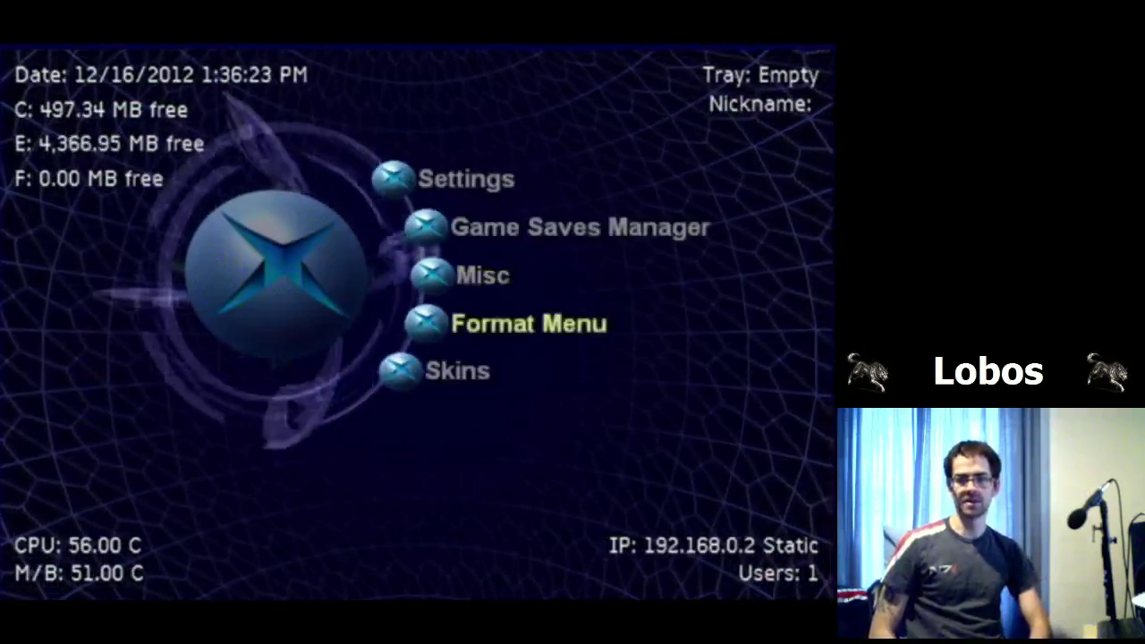
{"action": "key", "text": "Escape"}
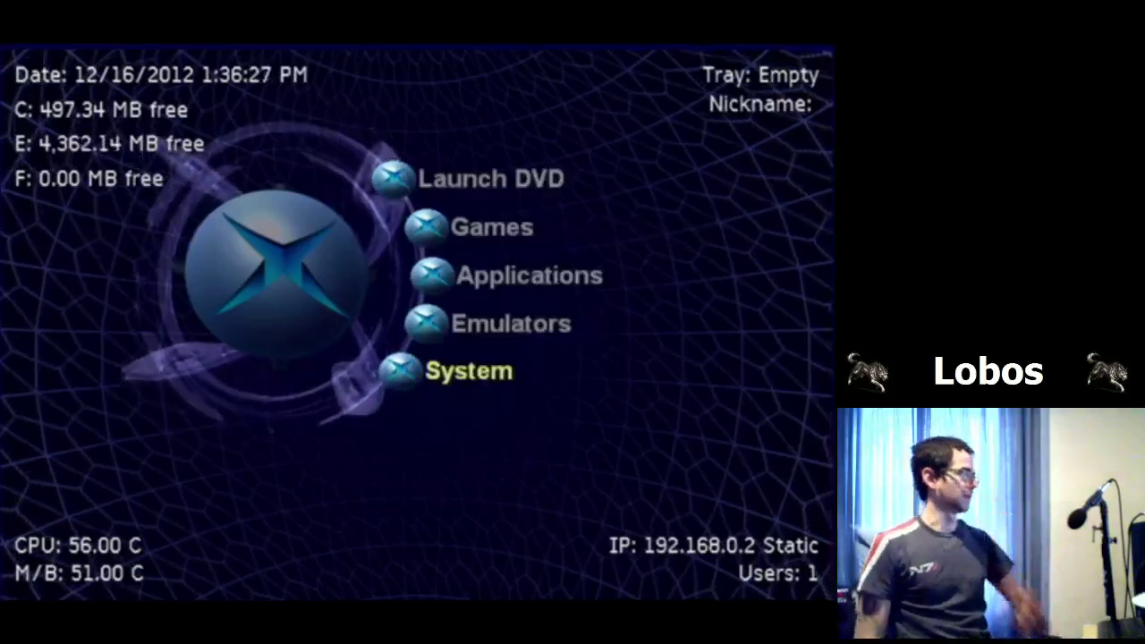
{"action": "key", "text": "Up"}
{"action": "key", "text": "Up"}
{"action": "key", "text": "Up"}
{"action": "key", "text": "Up"}
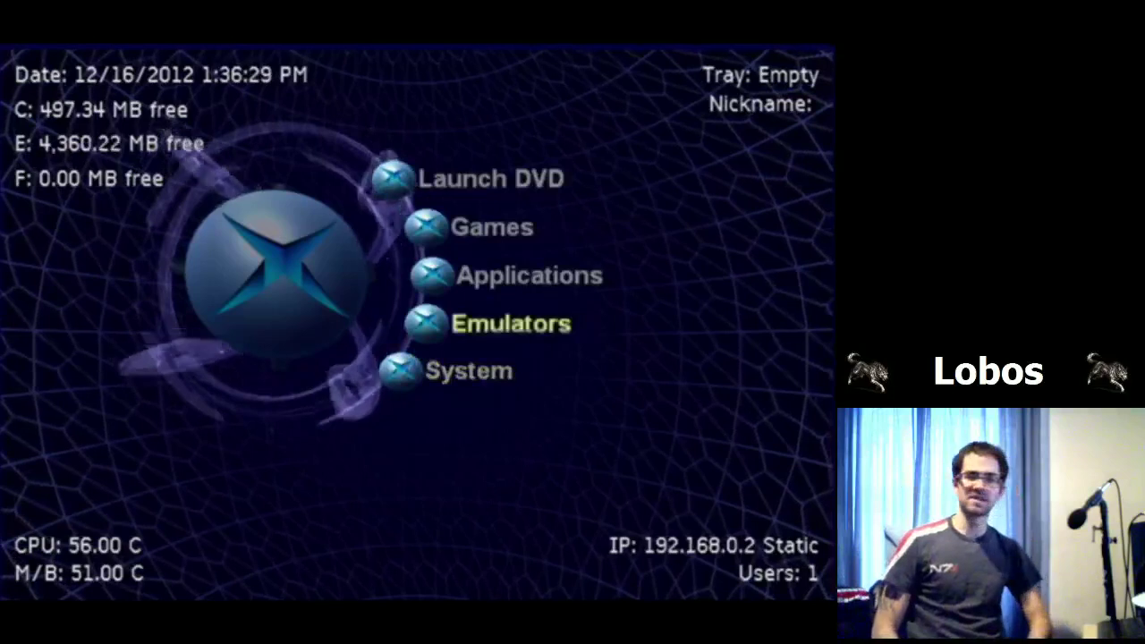
{"action": "key", "text": "Down"}
{"action": "key", "text": "Down"}
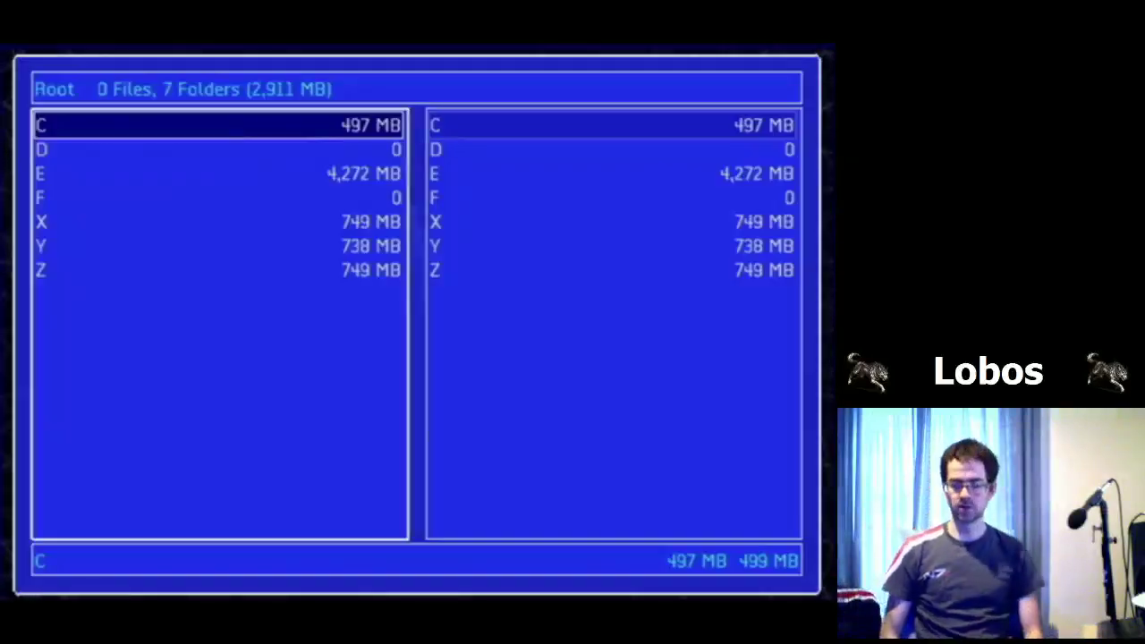
Step: Bring up the file actions for drive C, then close them and leave the explorer
{"action": "left_click", "coordinate": [219, 149]}
{"action": "left_click", "coordinate": [219, 126]}
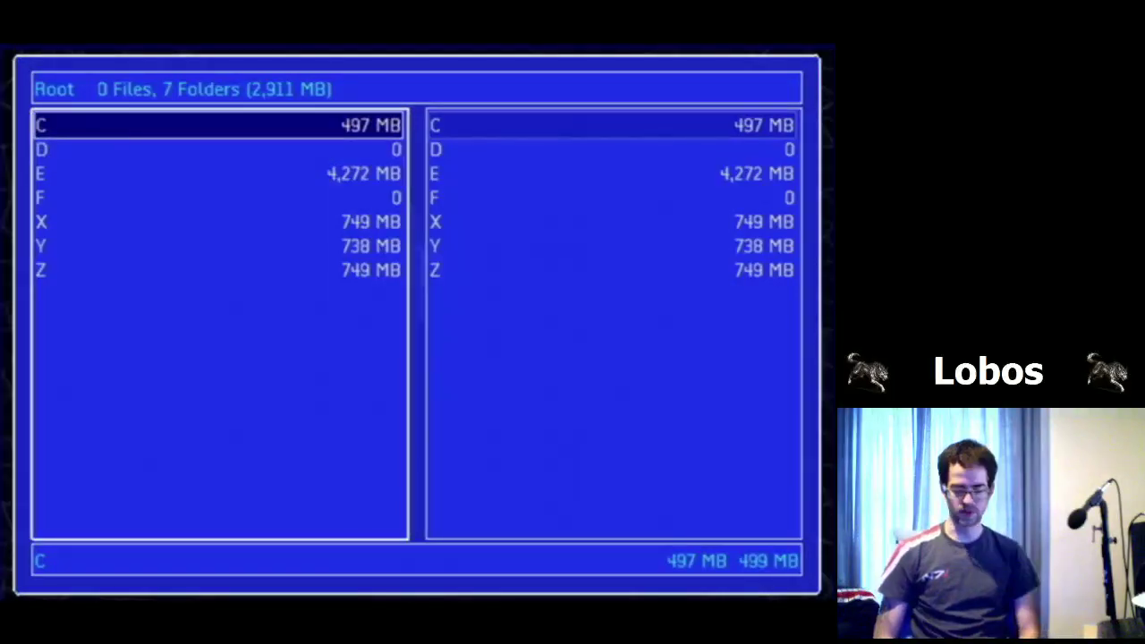
{"action": "key", "text": "Return"}
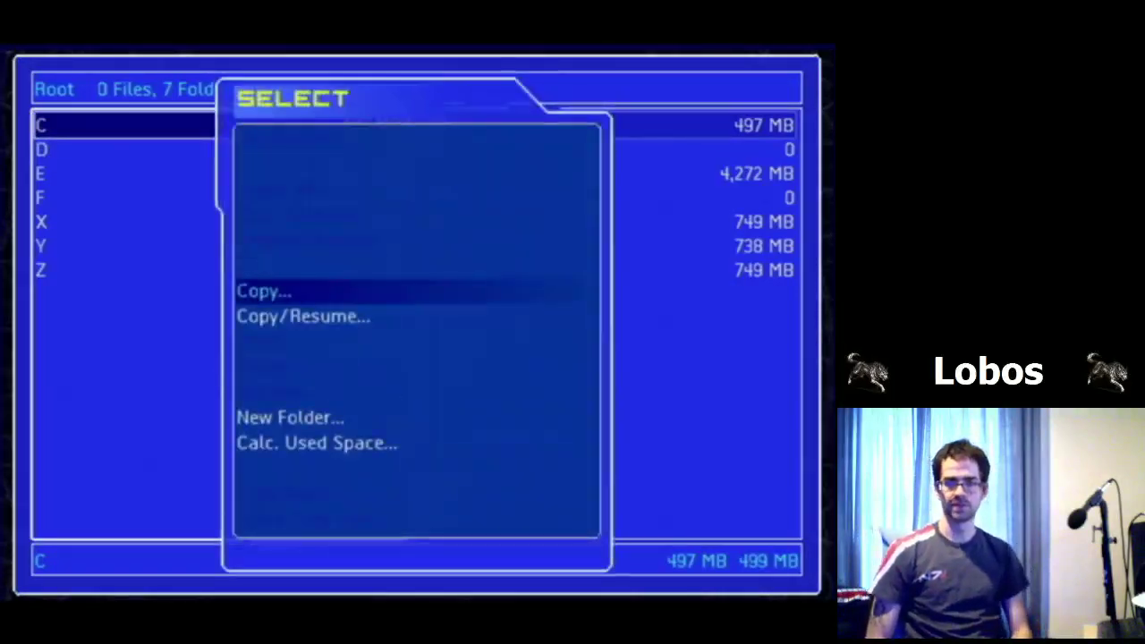
{"action": "key", "text": "Escape"}
{"action": "key", "text": "Escape"}
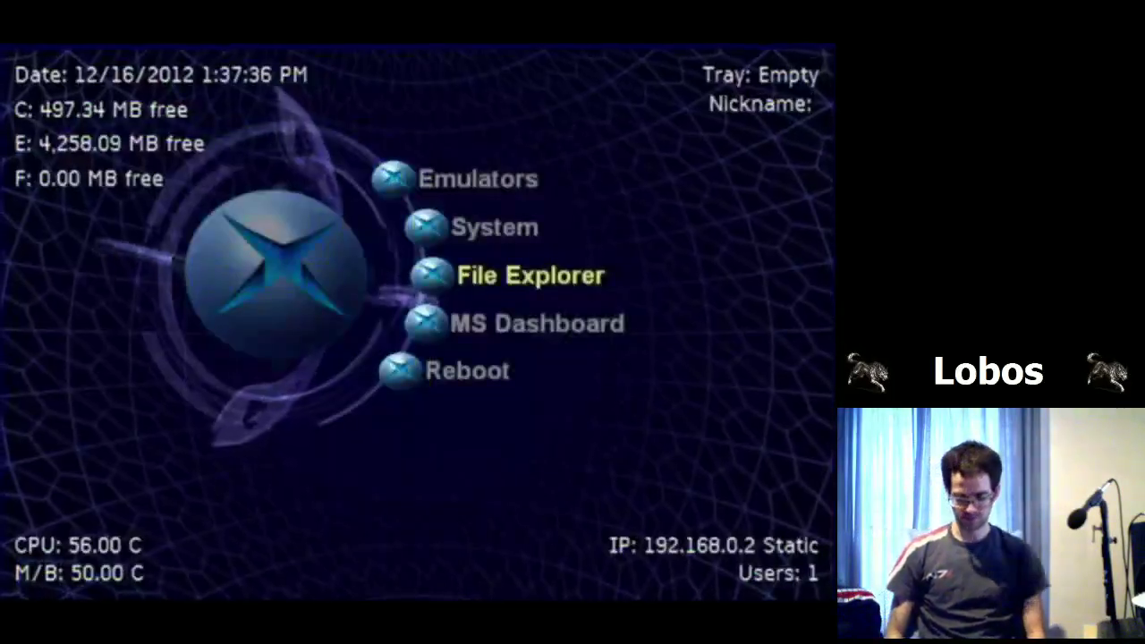
Step: Reopen File Explorer and step through the drive list from C down to X
{"action": "key", "text": "Down"}
{"action": "key", "text": "Up"}
{"action": "key", "text": "Up"}
{"action": "key", "text": "Up"}
{"action": "key", "text": "Up"}
{"action": "key", "text": "Up"}
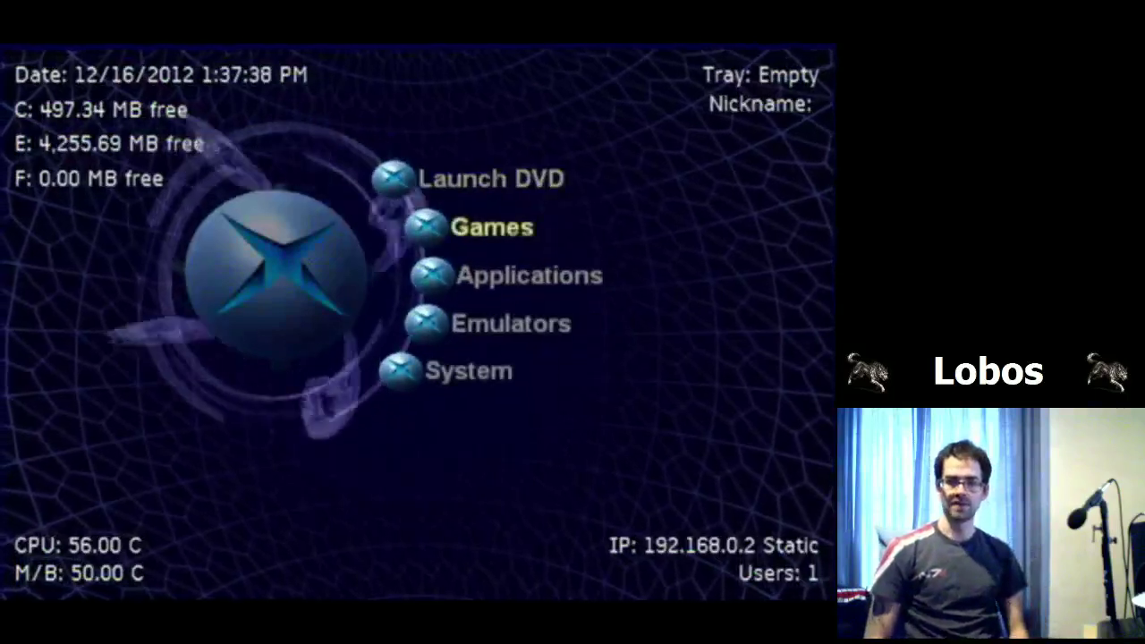
{"action": "key", "text": "Down"}
{"action": "key", "text": "Down"}
{"action": "key", "text": "Down"}
{"action": "key", "text": "Down"}
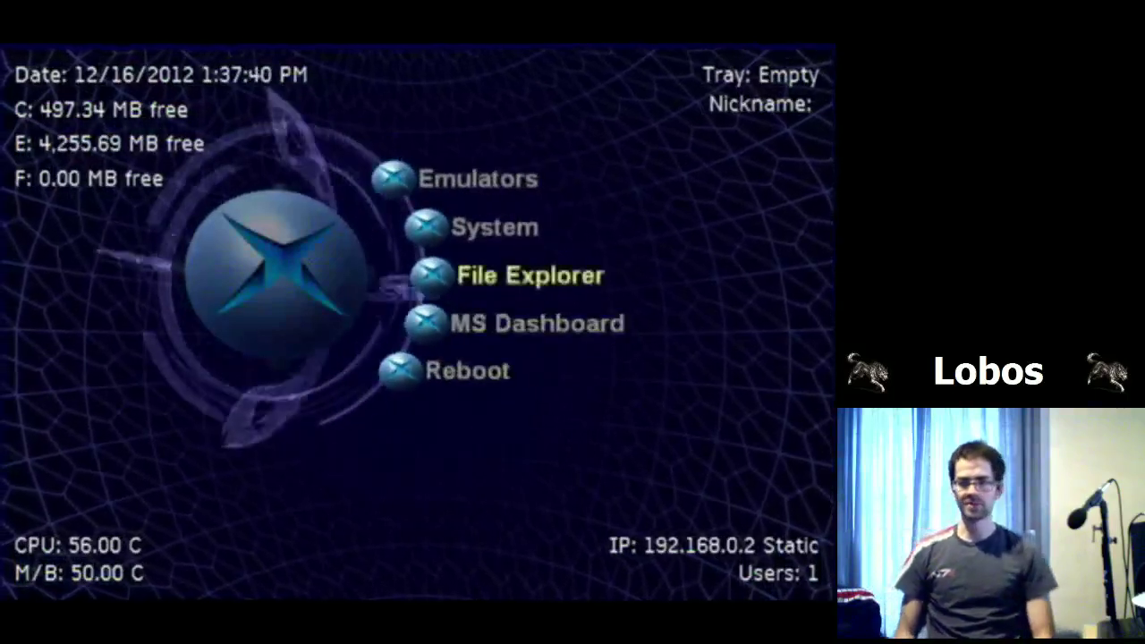
{"action": "key", "text": "Return"}
{"action": "key", "text": "Down"}
{"action": "key", "text": "Down"}
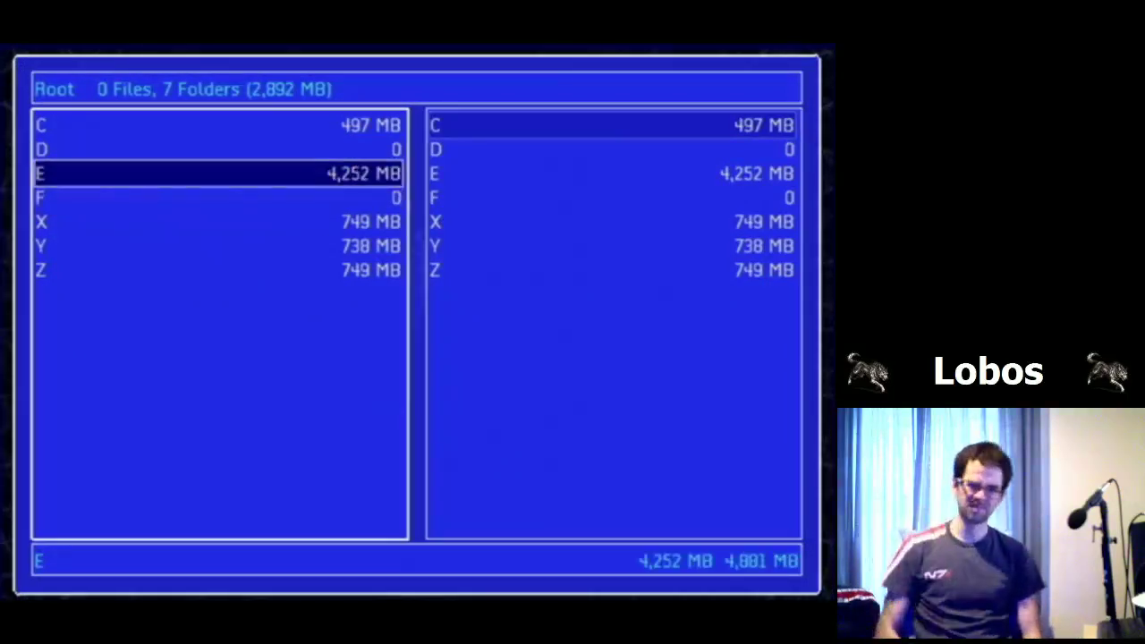
{"action": "key", "text": "Down"}
{"action": "key", "text": "Down"}
{"action": "key", "text": "Up"}
{"action": "key", "text": "Up"}
{"action": "key", "text": "Up"}
{"action": "key", "text": "Down"}
{"action": "key", "text": "Down"}
{"action": "key", "text": "Down"}
{"action": "key", "text": "Up"}
{"action": "key", "text": "Up"}
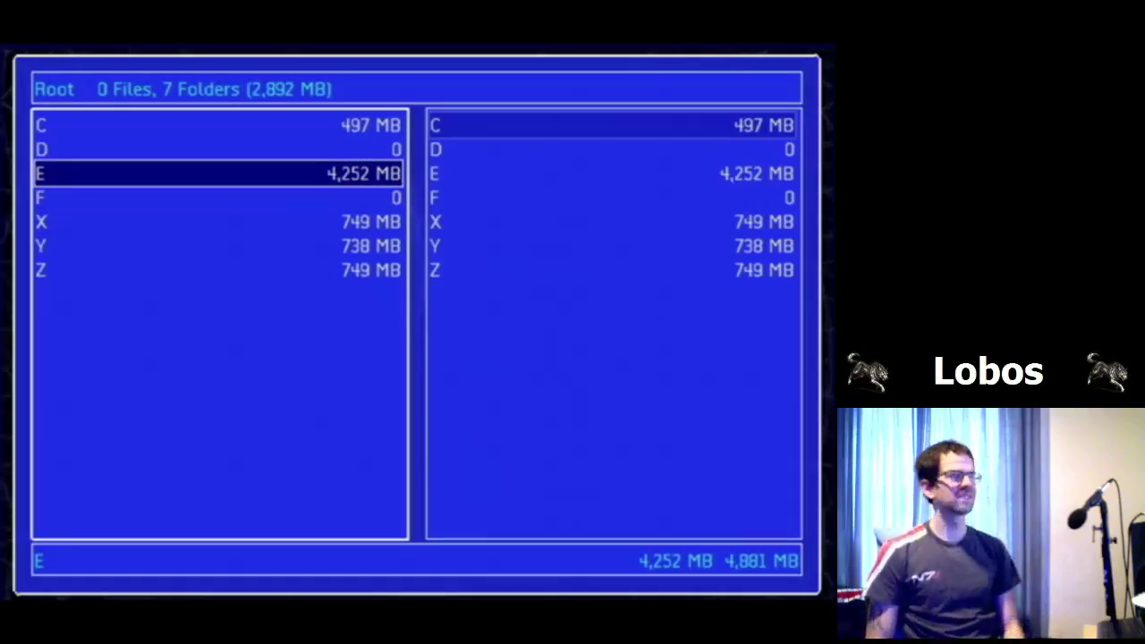
{"action": "key", "text": "Down"}
{"action": "key", "text": "Down"}
{"action": "key", "text": "Up"}
{"action": "key", "text": "Up"}
{"action": "key", "text": "Up"}
{"action": "key", "text": "Up"}
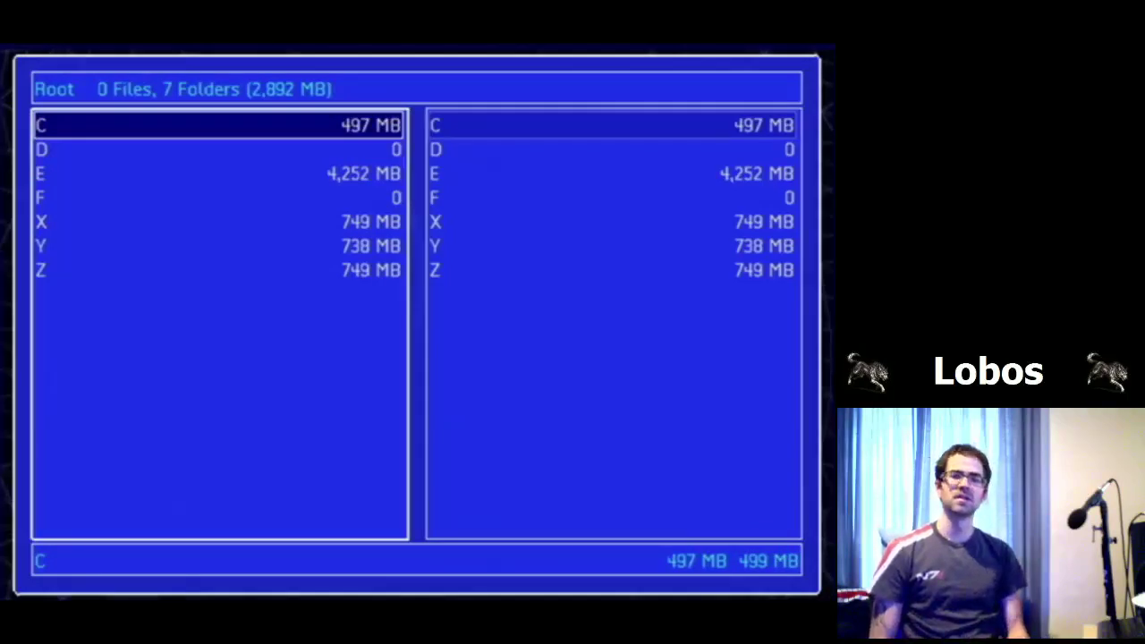
Step: Check drive sizes: E at 4,252 of 4,881 MB, then X and F
{"action": "key", "text": "Down"}
{"action": "key", "text": "Down"}
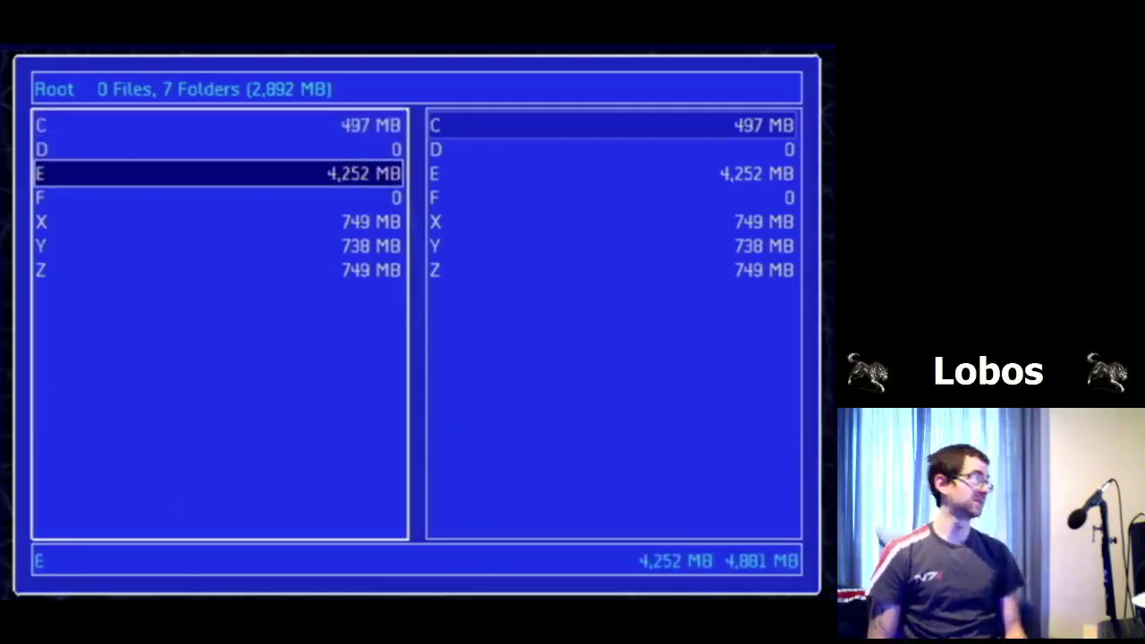
{"action": "key", "text": "Down"}
{"action": "key", "text": "Down"}
{"action": "key", "text": "Up"}
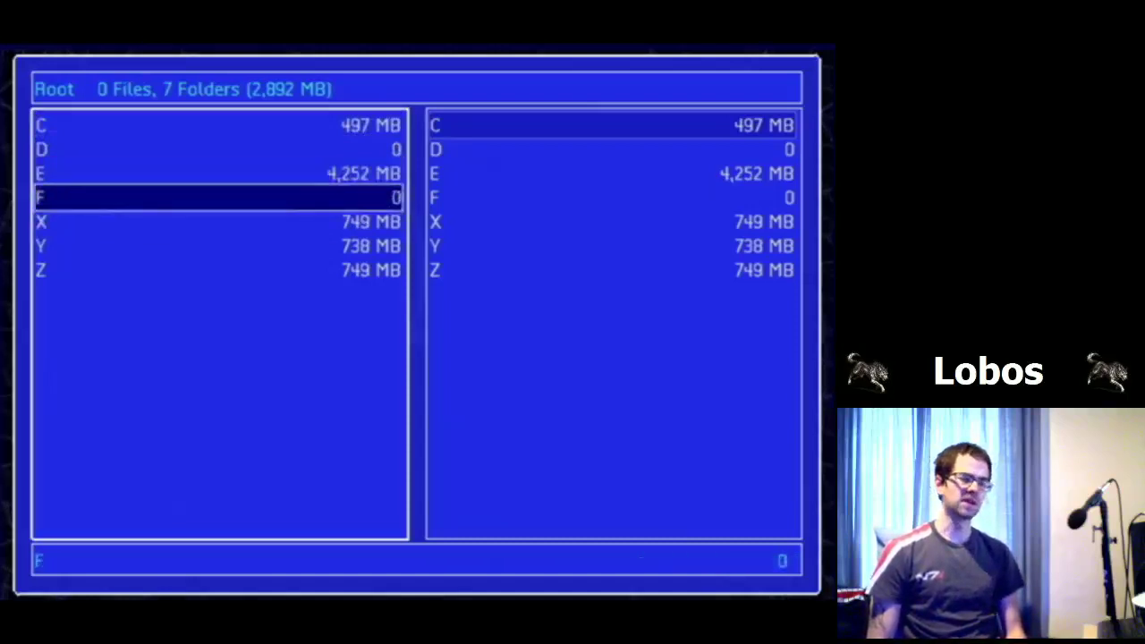
{"action": "key", "text": "Up"}
{"action": "key", "text": "Down"}
{"action": "key", "text": "Down"}
{"action": "key", "text": "Down"}
{"action": "key", "text": "Up"}
{"action": "key", "text": "Up"}
{"action": "key", "text": "Up"}
{"action": "key", "text": "Up"}
{"action": "key", "text": "Up"}
{"action": "key", "text": "Down"}
{"action": "key", "text": "Down"}
{"action": "key", "text": "Down"}
{"action": "key", "text": "Down"}
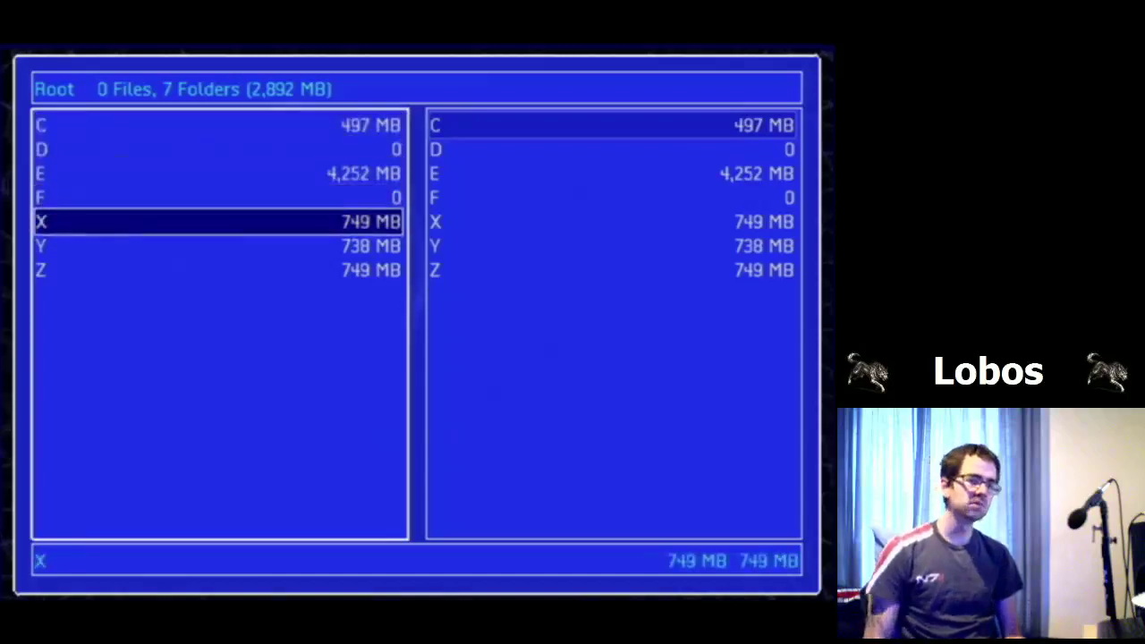
{"action": "key", "text": "Up"}
{"action": "key", "text": "Up"}
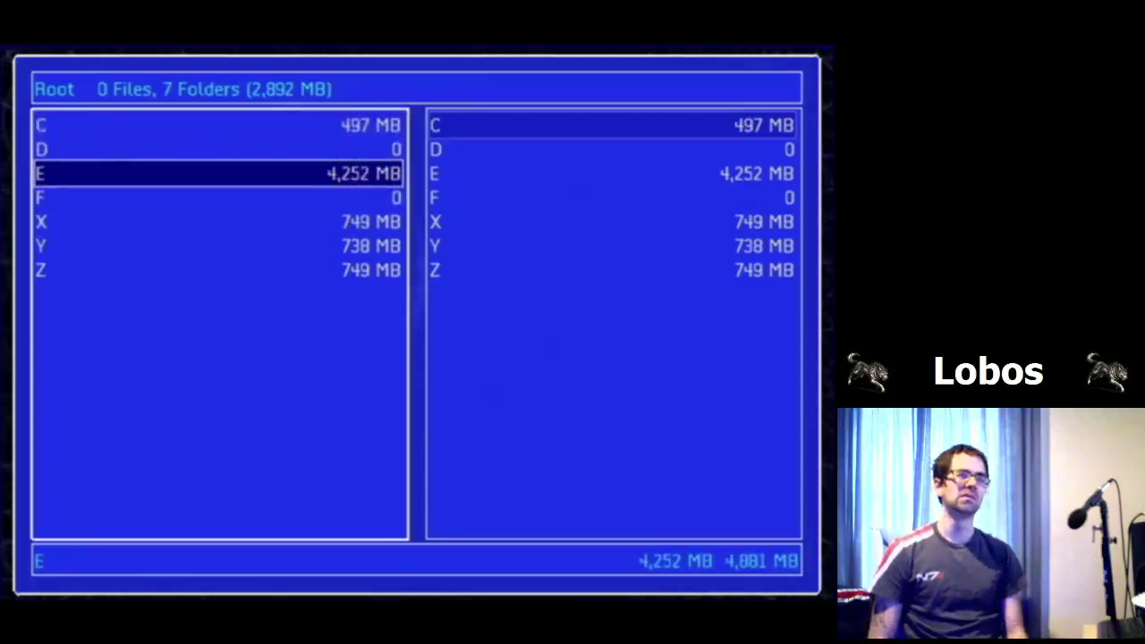
{"action": "key", "text": "Down"}
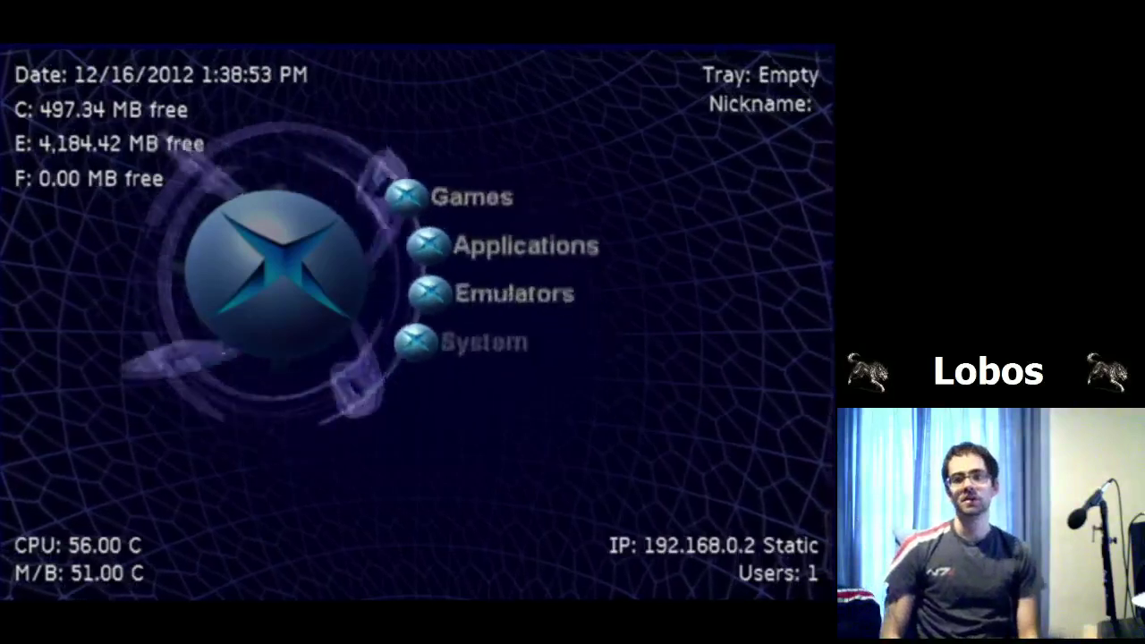
Step: Peek at the empty Games list, then launch FCEUltraX from Applications
{"action": "key", "text": "Return"}
{"action": "key", "text": "Escape"}
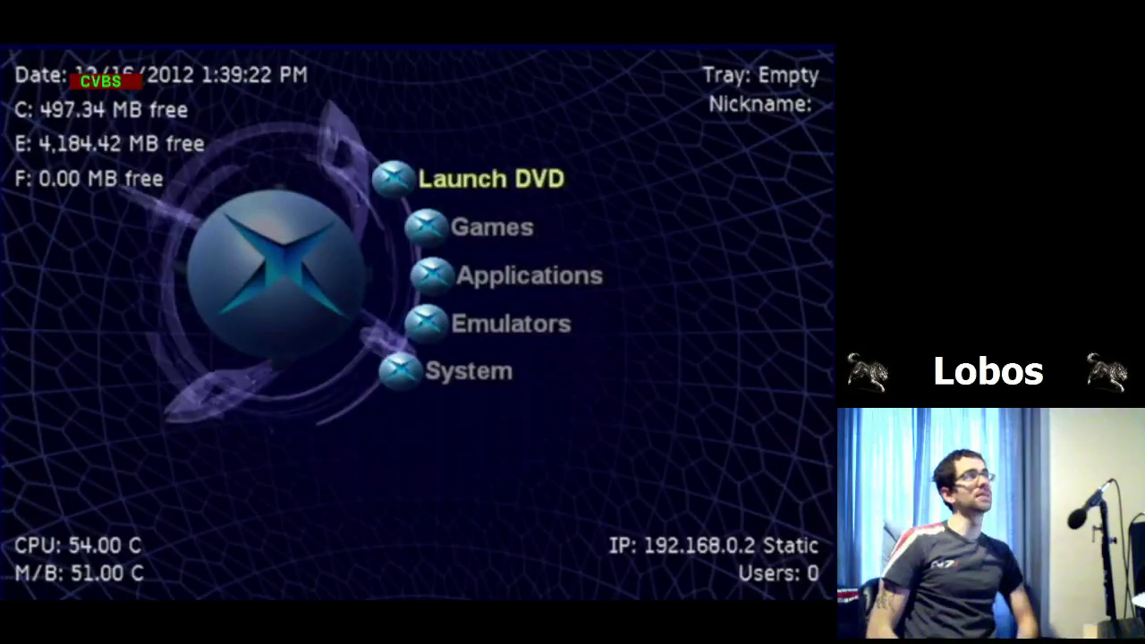
{"action": "key", "text": "Down"}
{"action": "key", "text": "Down"}
{"action": "key", "text": "Return"}
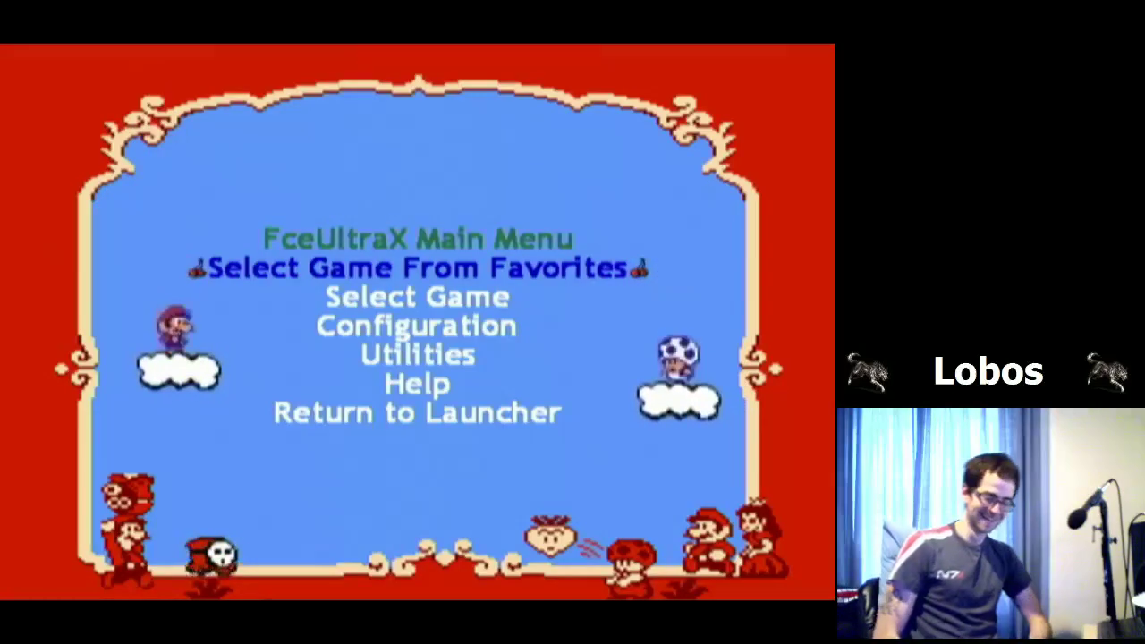
Step: Look over the FceUltraX main menu, then choose Select Game to list the D:\ folder
{"action": "key", "text": "Down"}
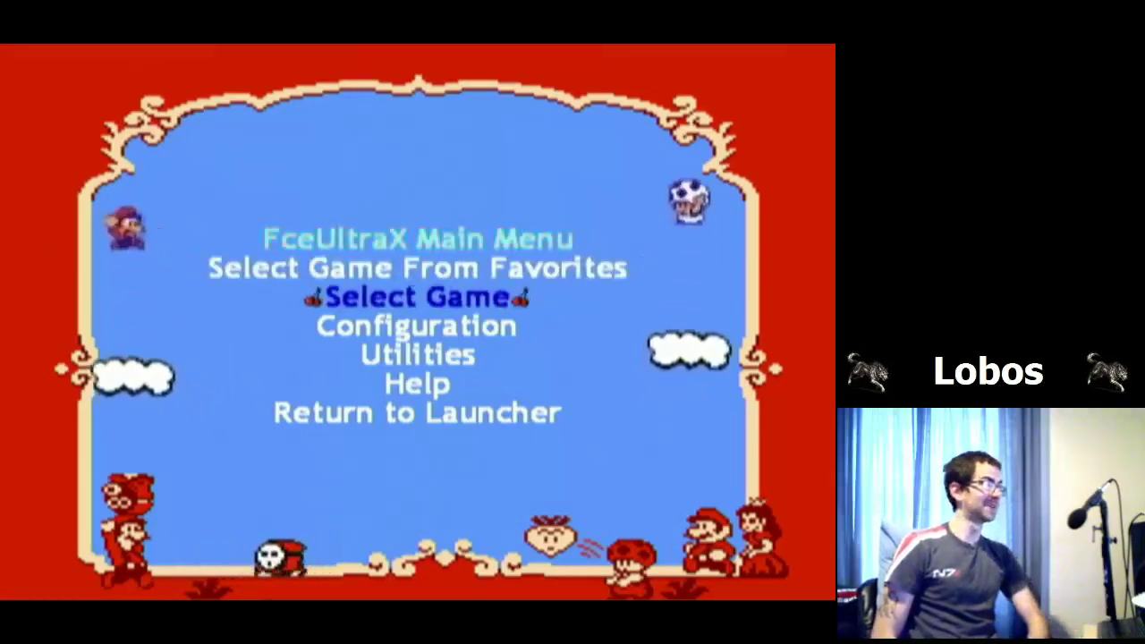
{"action": "key", "text": "Down"}
{"action": "key", "text": "Down"}
{"action": "key", "text": "Down"}
{"action": "key", "text": "Down"}
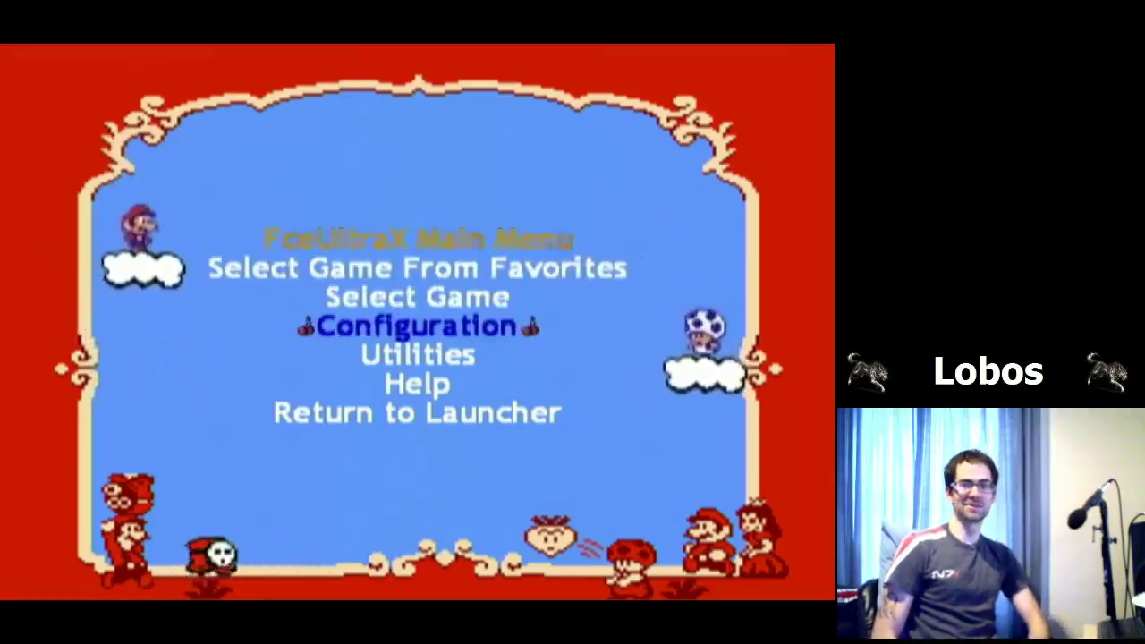
{"action": "key", "text": "Up"}
{"action": "key", "text": "Up"}
{"action": "key", "text": "Up"}
{"action": "key", "text": "Up"}
{"action": "key", "text": "Up"}
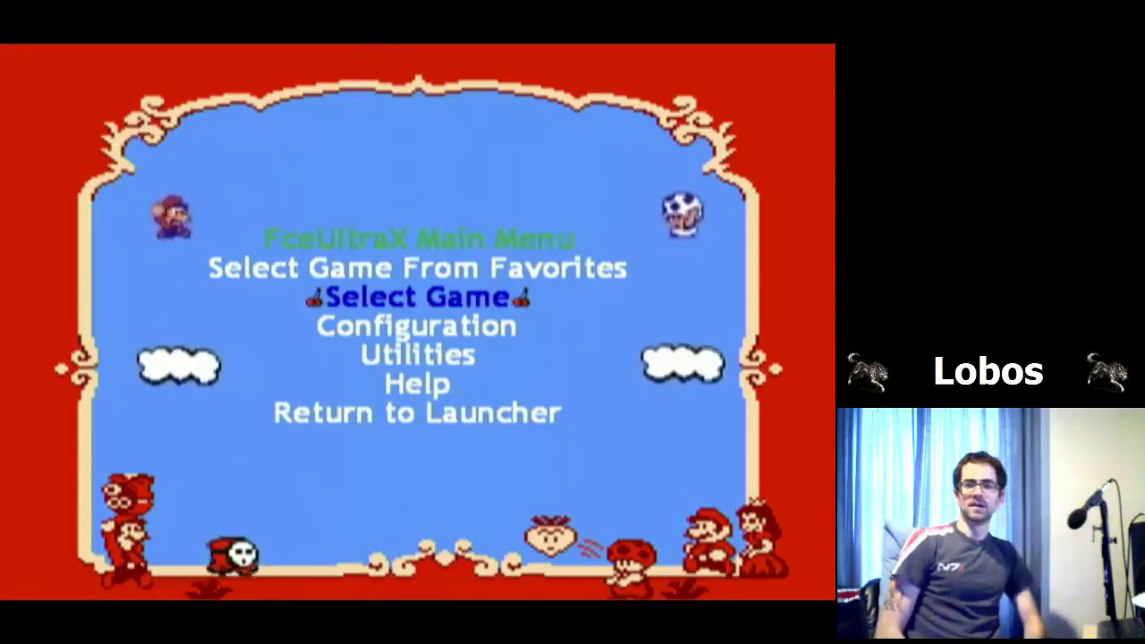
{"action": "key", "text": "Return"}
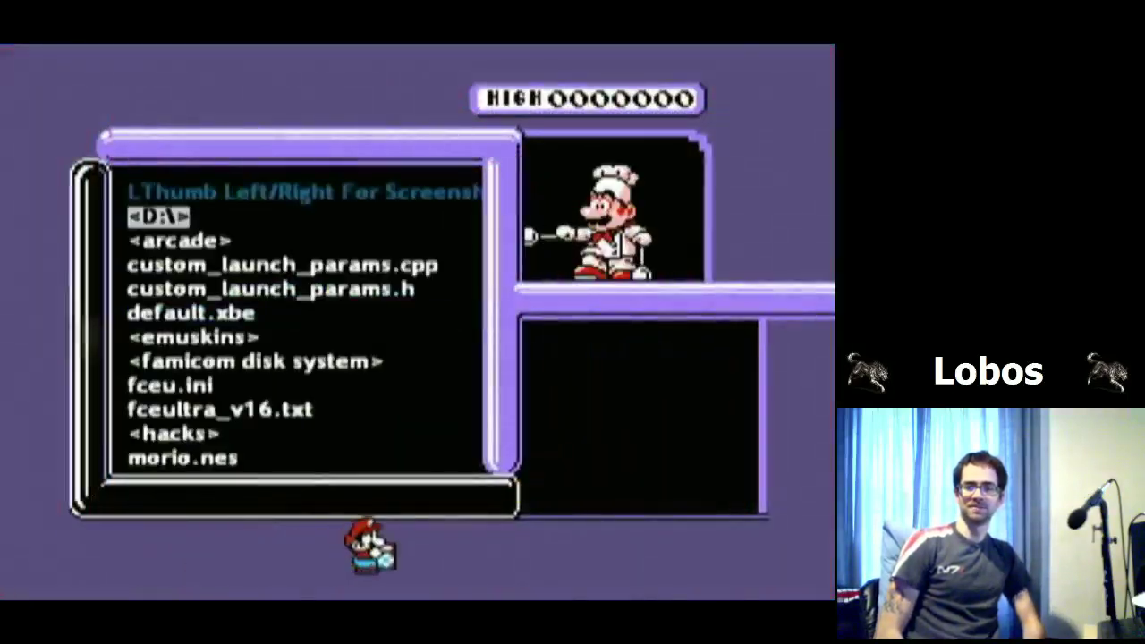
Step: Reopen the game browser and step through root entries like arcade and emuskins
{"action": "key", "text": "Escape"}
{"action": "key", "text": "Return"}
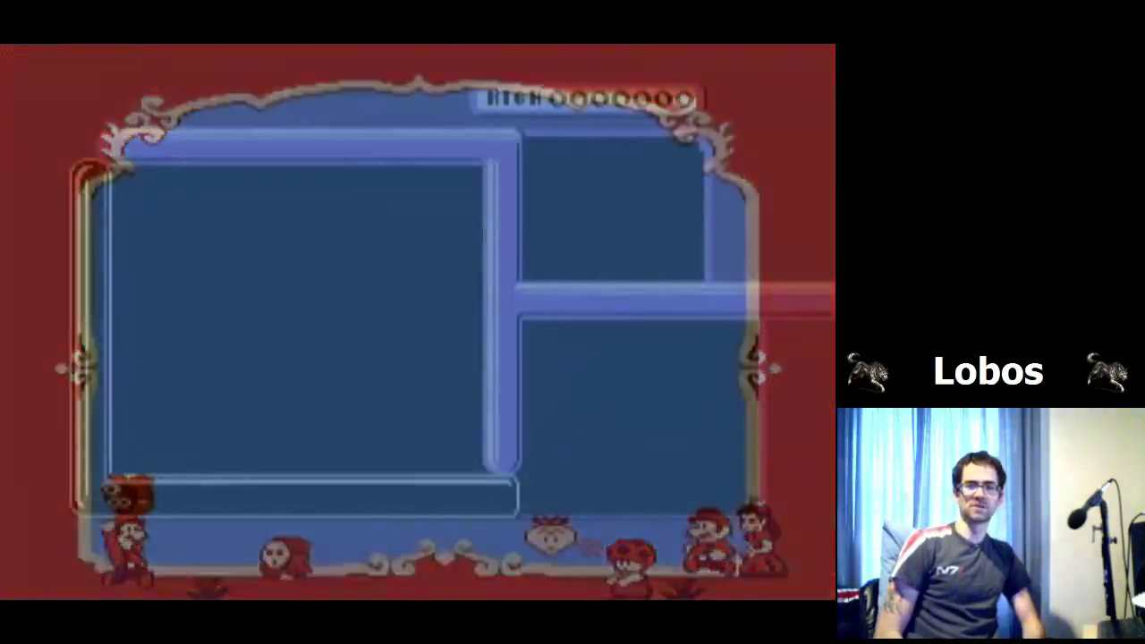
{"action": "key", "text": "Down"}
{"action": "key", "text": "Up"}
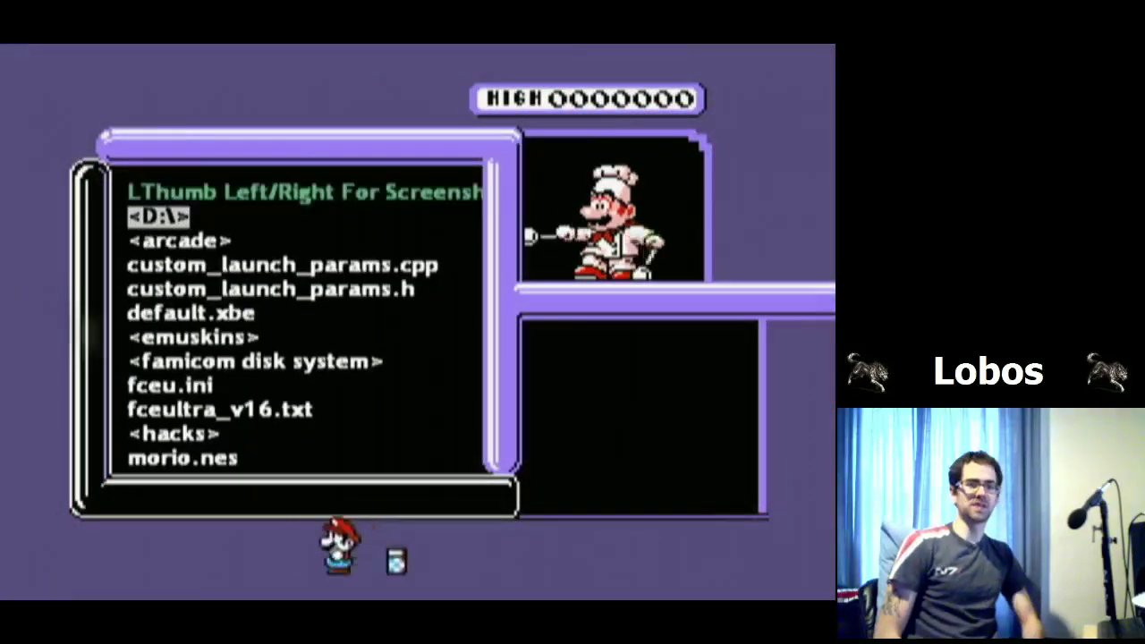
{"action": "key", "text": "Down"}
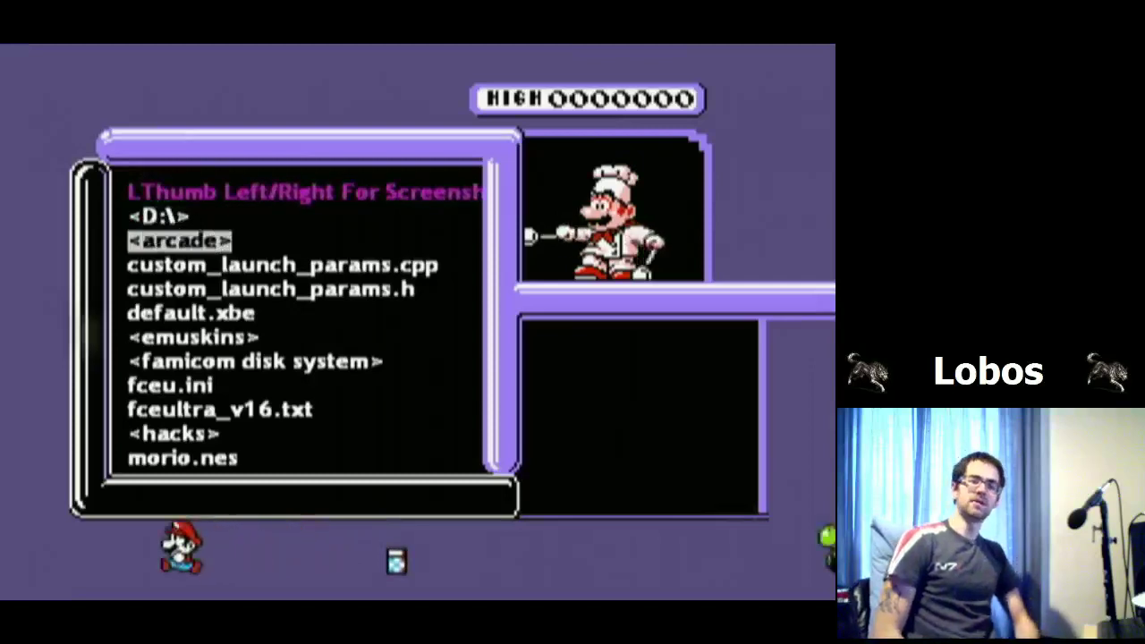
{"action": "key", "text": "Down"}
{"action": "key", "text": "Down"}
{"action": "key", "text": "Down"}
{"action": "key", "text": "Down"}
{"action": "key", "text": "Down"}
{"action": "key", "text": "Up"}
Step: Open the famicom disk system folder
{"action": "key", "text": "Down"}
{"action": "key", "text": "Up"}
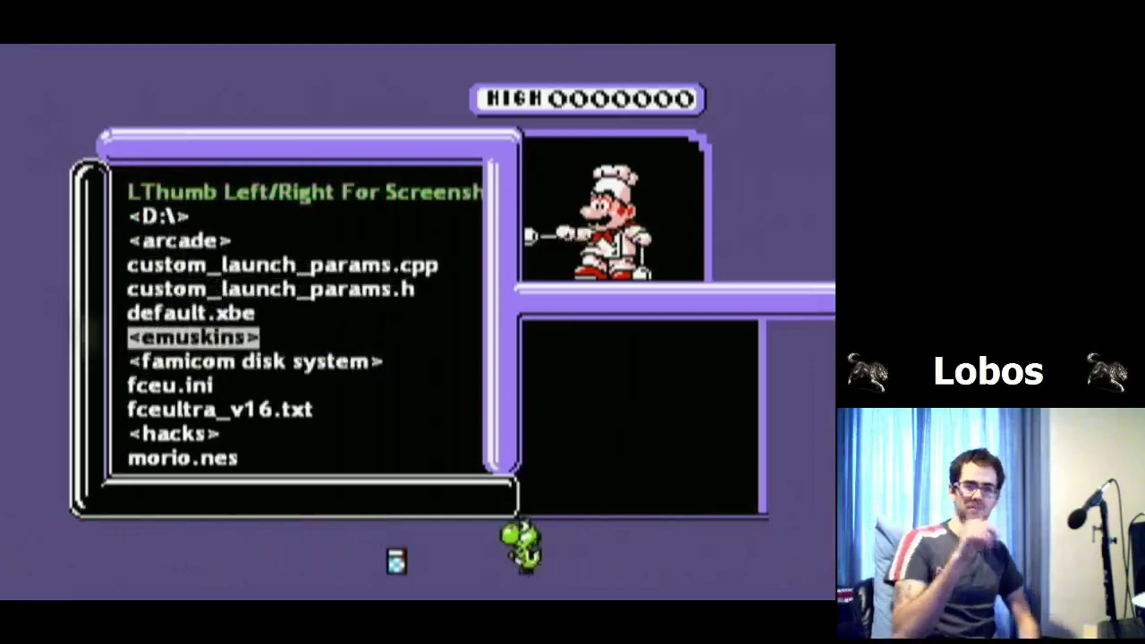
{"action": "key", "text": "Down"}
{"action": "key", "text": "Down"}
{"action": "key", "text": "Down"}
{"action": "key", "text": "Up"}
{"action": "key", "text": "Up"}
{"action": "key", "text": "Down"}
{"action": "key", "text": "Down"}
{"action": "key", "text": "Up"}
{"action": "key", "text": "Up"}
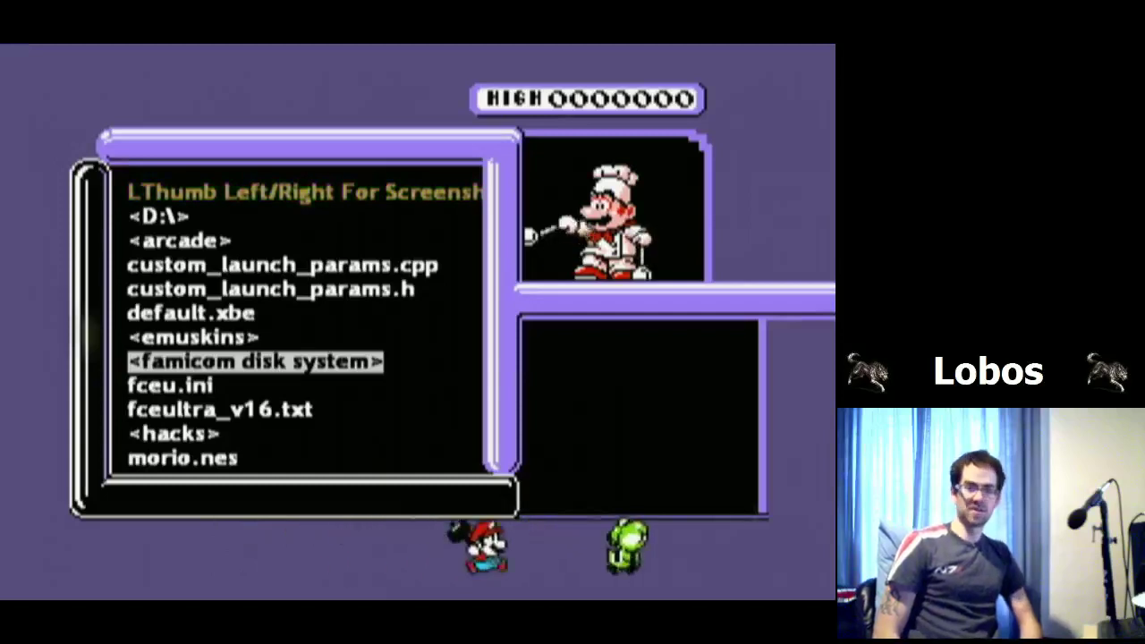
{"action": "key", "text": "Down"}
{"action": "key", "text": "Up"}
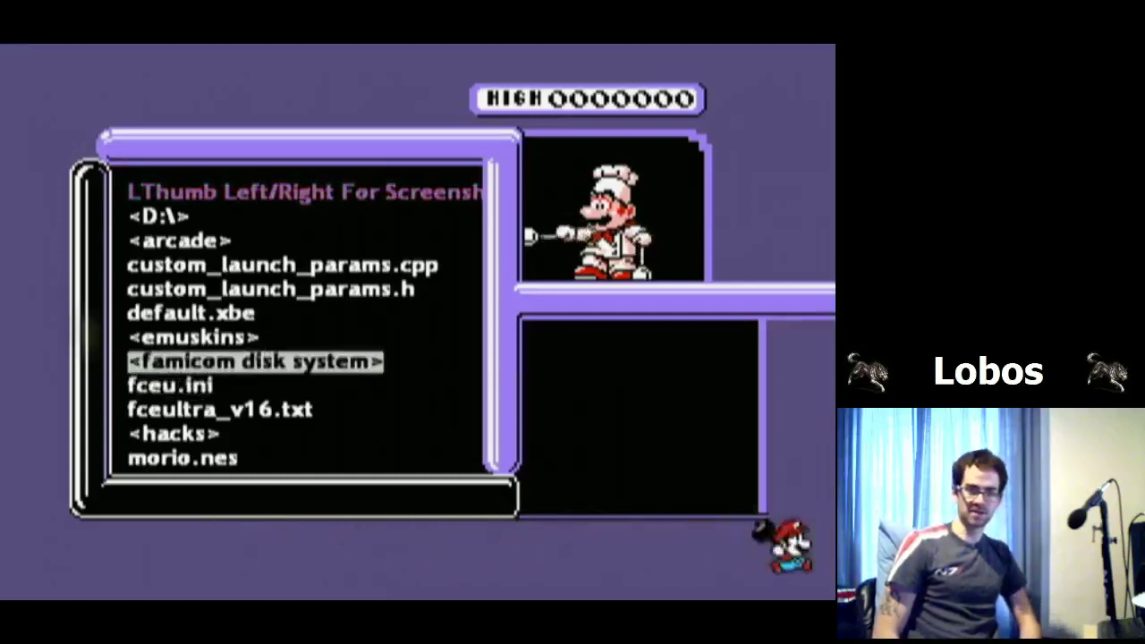
{"action": "key", "text": "Return"}
Step: Scroll up and down the .fds disk game list
{"action": "key", "text": "Down"}
{"action": "key", "text": "Down"}
{"action": "key", "text": "Down"}
{"action": "key", "text": "Down"}
{"action": "key", "text": "Down"}
{"action": "key", "text": "Down"}
{"action": "key", "text": "Down"}
{"action": "key", "text": "Down"}
{"action": "key", "text": "Down"}
{"action": "key", "text": "Down"}
{"action": "key", "text": "Down"}
{"action": "key", "text": "Down"}
{"action": "key", "text": "Down"}
{"action": "key", "text": "Down"}
{"action": "key", "text": "Down"}
{"action": "key", "text": "Down"}
{"action": "key", "text": "Down"}
{"action": "key", "text": "Down"}
{"action": "key", "text": "Down"}
{"action": "key", "text": "Down"}
{"action": "key", "text": "Down"}
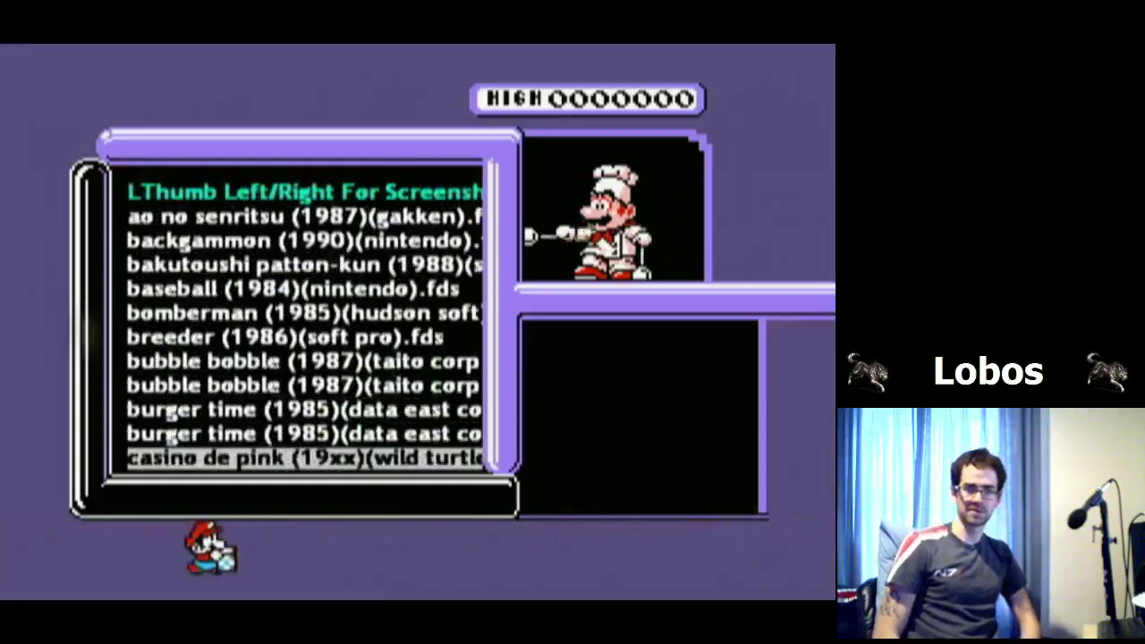
{"action": "key", "text": "Up"}
{"action": "key", "text": "Up"}
{"action": "key", "text": "Down"}
{"action": "key", "text": "Down"}
{"action": "key", "text": "Down"}
{"action": "key", "text": "Down"}
{"action": "key", "text": "Down"}
{"action": "key", "text": "Down"}
{"action": "key", "text": "Down"}
{"action": "key", "text": "Down"}
{"action": "key", "text": "Down"}
{"action": "key", "text": "Down"}
{"action": "key", "text": "Down"}
{"action": "key", "text": "Down"}
{"action": "key", "text": "Down"}
{"action": "key", "text": "Down"}
{"action": "key", "text": "Up"}
{"action": "key", "text": "Up"}
{"action": "key", "text": "Up"}
{"action": "key", "text": "Up"}
{"action": "key", "text": "Up"}
{"action": "key", "text": "Up"}
{"action": "key", "text": "Up"}
{"action": "key", "text": "Up"}
{"action": "key", "text": "Up"}
{"action": "key", "text": "Up"}
{"action": "key", "text": "Up"}
{"action": "key", "text": "Up"}
{"action": "key", "text": "Up"}
{"action": "key", "text": "Up"}
{"action": "key", "text": "Up"}
{"action": "key", "text": "Up"}
{"action": "key", "text": "Up"}
{"action": "key", "text": "Up"}
{"action": "key", "text": "Up"}
{"action": "key", "text": "Up"}
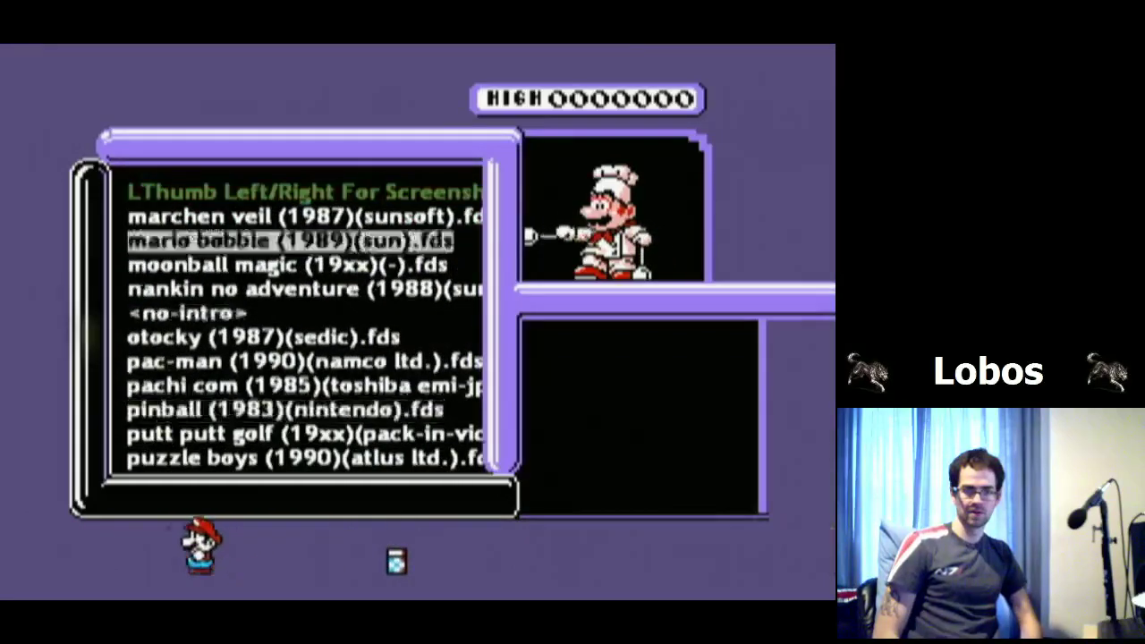
{"action": "key", "text": "Down"}
{"action": "key", "text": "Down"}
{"action": "key", "text": "Down"}
{"action": "key", "text": "Down"}
{"action": "key", "text": "Down"}
{"action": "key", "text": "Down"}
{"action": "key", "text": "Down"}
{"action": "key", "text": "Down"}
{"action": "key", "text": "Down"}
{"action": "key", "text": "Down"}
{"action": "key", "text": "Down"}
{"action": "key", "text": "Down"}
{"action": "key", "text": "Down"}
{"action": "key", "text": "Down"}
{"action": "key", "text": "Down"}
{"action": "key", "text": "Down"}
{"action": "key", "text": "Down"}
{"action": "key", "text": "Down"}
{"action": "key", "text": "Down"}
{"action": "key", "text": "Down"}
{"action": "key", "text": "Down"}
{"action": "key", "text": "Down"}
{"action": "key", "text": "Down"}
{"action": "key", "text": "Down"}
{"action": "key", "text": "Down"}
{"action": "key", "text": "Down"}
{"action": "key", "text": "Down"}
{"action": "key", "text": "Down"}
{"action": "key", "text": "Down"}
{"action": "key", "text": "Down"}
{"action": "key", "text": "Down"}
{"action": "key", "text": "Down"}
{"action": "key", "text": "Down"}
{"action": "key", "text": "Down"}
{"action": "key", "text": "Down"}
{"action": "key", "text": "Down"}
{"action": "key", "text": "Down"}
{"action": "key", "text": "Down"}
{"action": "key", "text": "Down"}
{"action": "key", "text": "Down"}
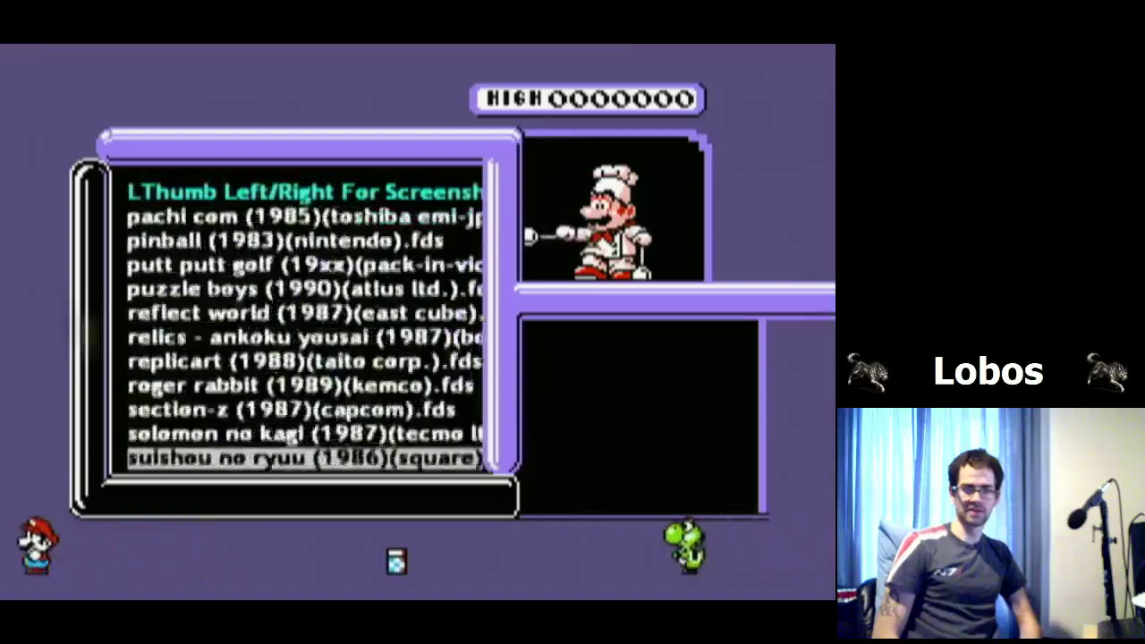
{"action": "key", "text": "Up"}
{"action": "key", "text": "Up"}
{"action": "key", "text": "Up"}
{"action": "key", "text": "Up"}
{"action": "key", "text": "Up"}
{"action": "key", "text": "Up"}
{"action": "key", "text": "Up"}
{"action": "key", "text": "Up"}
{"action": "key", "text": "Up"}
{"action": "key", "text": "Up"}
{"action": "key", "text": "Up"}
{"action": "key", "text": "Up"}
{"action": "key", "text": "Up"}
{"action": "key", "text": "Up"}
{"action": "key", "text": "Up"}
{"action": "key", "text": "Up"}
{"action": "key", "text": "Up"}
{"action": "key", "text": "Up"}
{"action": "key", "text": "Up"}
{"action": "key", "text": "Up"}
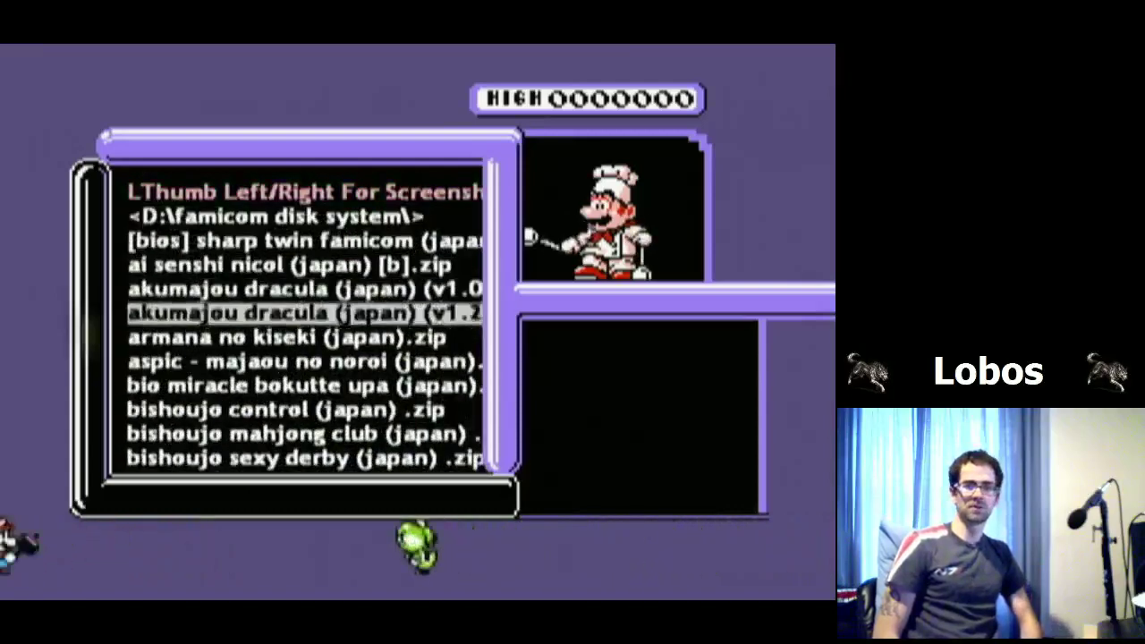
{"action": "key", "text": "Down"}
{"action": "key", "text": "Down"}
{"action": "key", "text": "Down"}
{"action": "key", "text": "Down"}
{"action": "key", "text": "Down"}
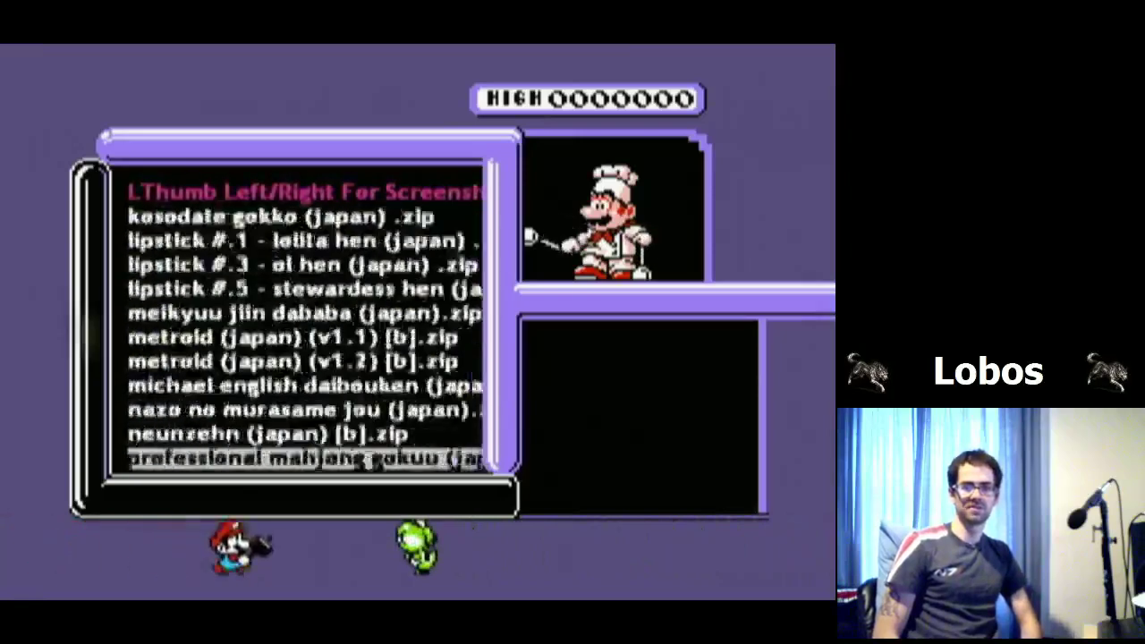
{"action": "key", "text": "Down"}
{"action": "key", "text": "Down"}
{"action": "key", "text": "Down"}
{"action": "key", "text": "Down"}
{"action": "key", "text": "Down"}
{"action": "key", "text": "Down"}
{"action": "key", "text": "Down"}
{"action": "key", "text": "Down"}
{"action": "key", "text": "Down"}
{"action": "key", "text": "Down"}
{"action": "key", "text": "Down"}
{"action": "key", "text": "Down"}
{"action": "key", "text": "Down"}
{"action": "key", "text": "Down"}
{"action": "key", "text": "Down"}
{"action": "key", "text": "Up"}
{"action": "key", "text": "Up"}
{"action": "key", "text": "Up"}
{"action": "key", "text": "Up"}
{"action": "key", "text": "Up"}
{"action": "key", "text": "Up"}
{"action": "key", "text": "Up"}
{"action": "key", "text": "Up"}
{"action": "key", "text": "Up"}
{"action": "key", "text": "Up"}
{"action": "key", "text": "Up"}
{"action": "key", "text": "Up"}
{"action": "key", "text": "Up"}
{"action": "key", "text": "Up"}
{"action": "key", "text": "Up"}
{"action": "key", "text": "Up"}
{"action": "key", "text": "Up"}
{"action": "key", "text": "Up"}
{"action": "key", "text": "Up"}
{"action": "key", "text": "Up"}
Step: Launch the [bios] Sharp Twin Famicom entry, then exit to the main menu
{"action": "key", "text": "Down"}
{"action": "key", "text": "Down"}
{"action": "key", "text": "Down"}
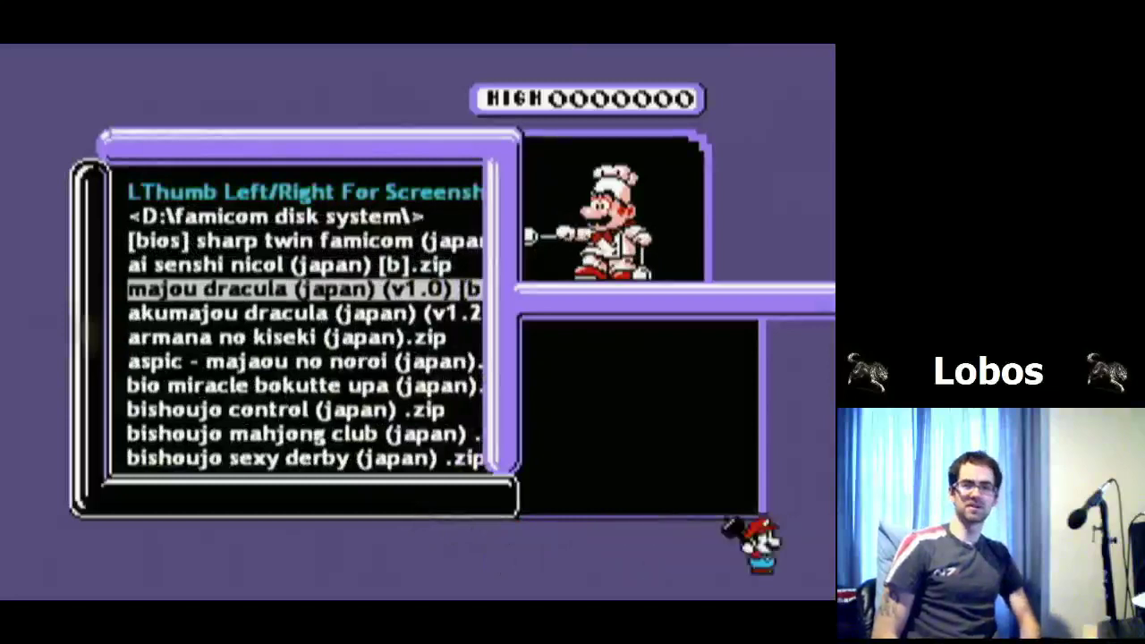
{"action": "key", "text": "Up"}
{"action": "key", "text": "Up"}
{"action": "key", "text": "Up"}
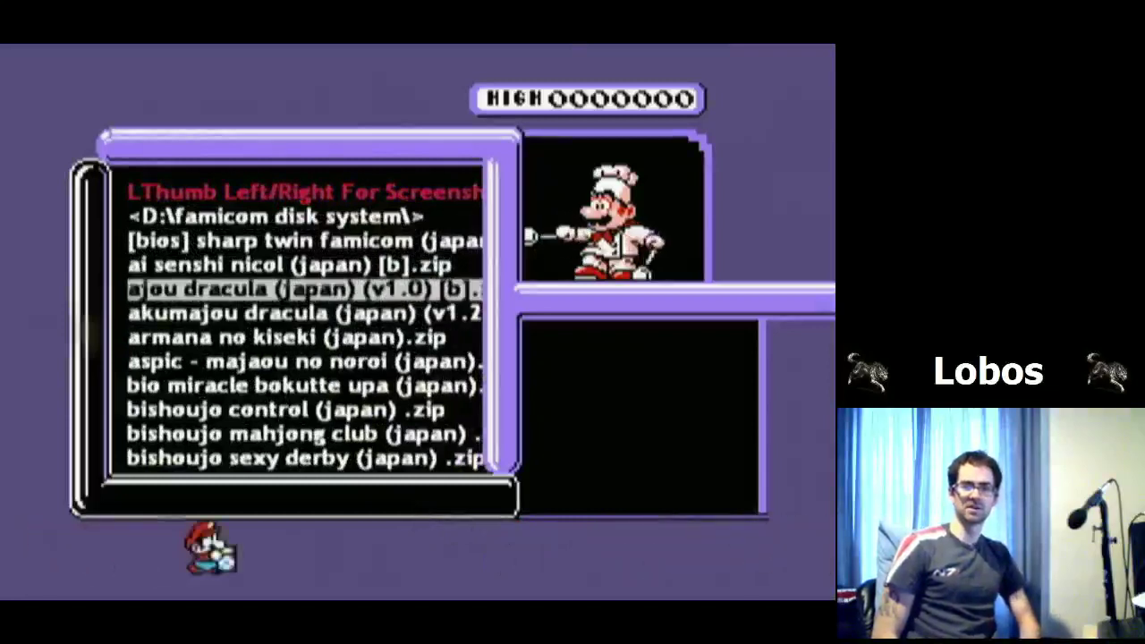
{"action": "key", "text": "Return"}
{"action": "key", "text": "Escape"}
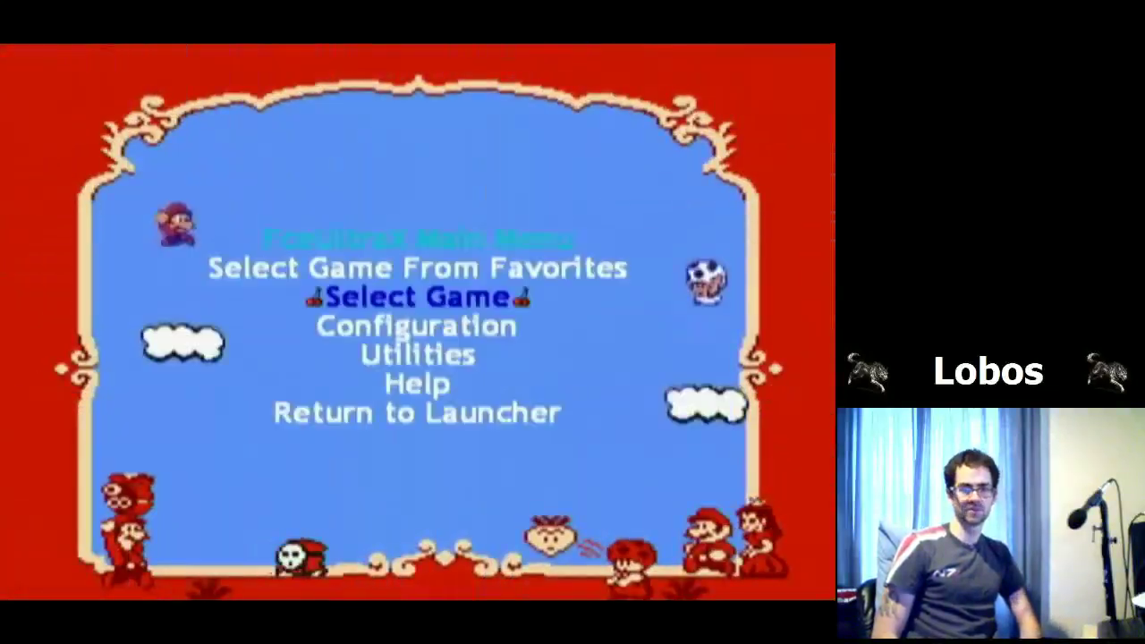
Step: Reopen the game list, go up to the D:\ root and open the hacks folder
{"action": "key", "text": "Return"}
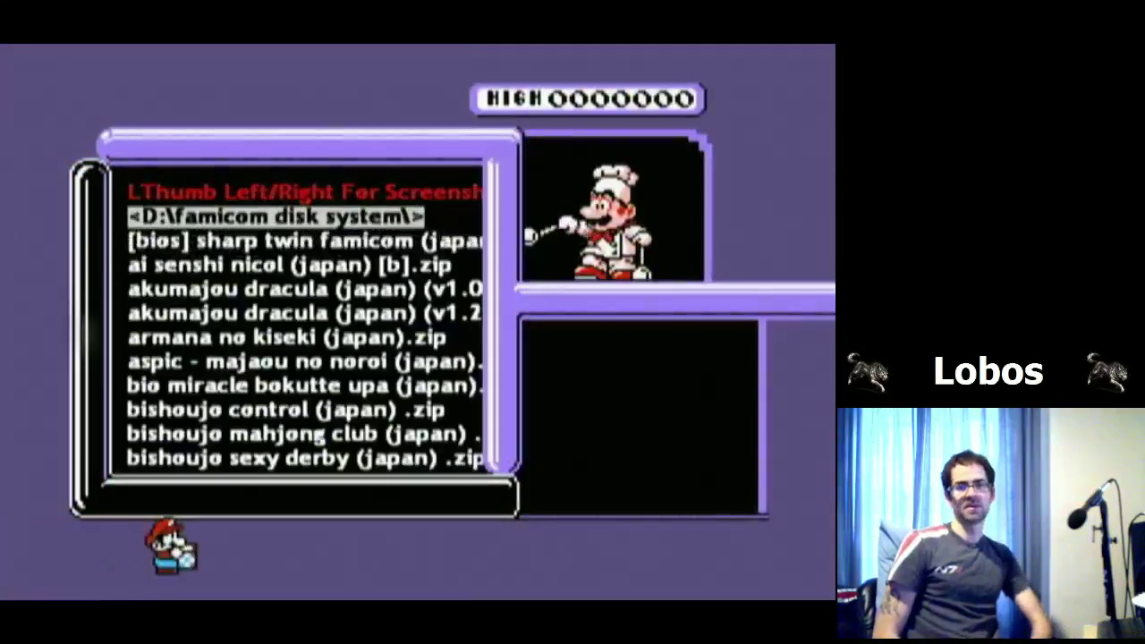
{"action": "key", "text": "Down"}
{"action": "key", "text": "Down"}
{"action": "key", "text": "Down"}
{"action": "key", "text": "Down"}
{"action": "key", "text": "Down"}
{"action": "key", "text": "Down"}
{"action": "key", "text": "Down"}
{"action": "key", "text": "Down"}
{"action": "key", "text": "Up"}
{"action": "key", "text": "Up"}
{"action": "key", "text": "Up"}
{"action": "key", "text": "Up"}
{"action": "key", "text": "Up"}
{"action": "key", "text": "Up"}
{"action": "key", "text": "Up"}
{"action": "key", "text": "Up"}
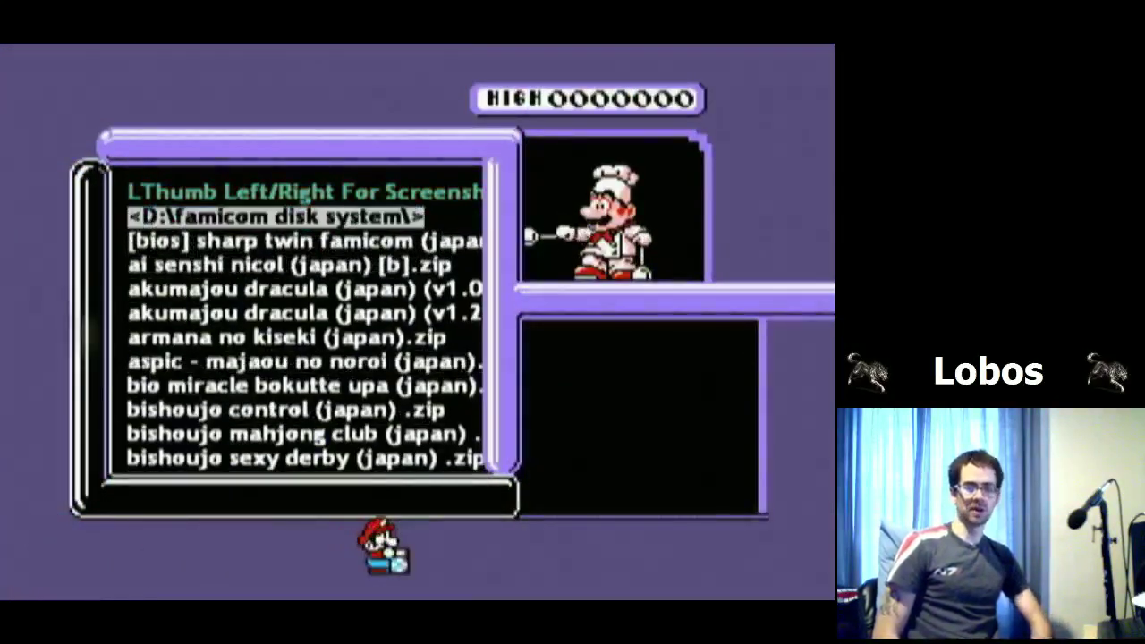
{"action": "key", "text": "Return"}
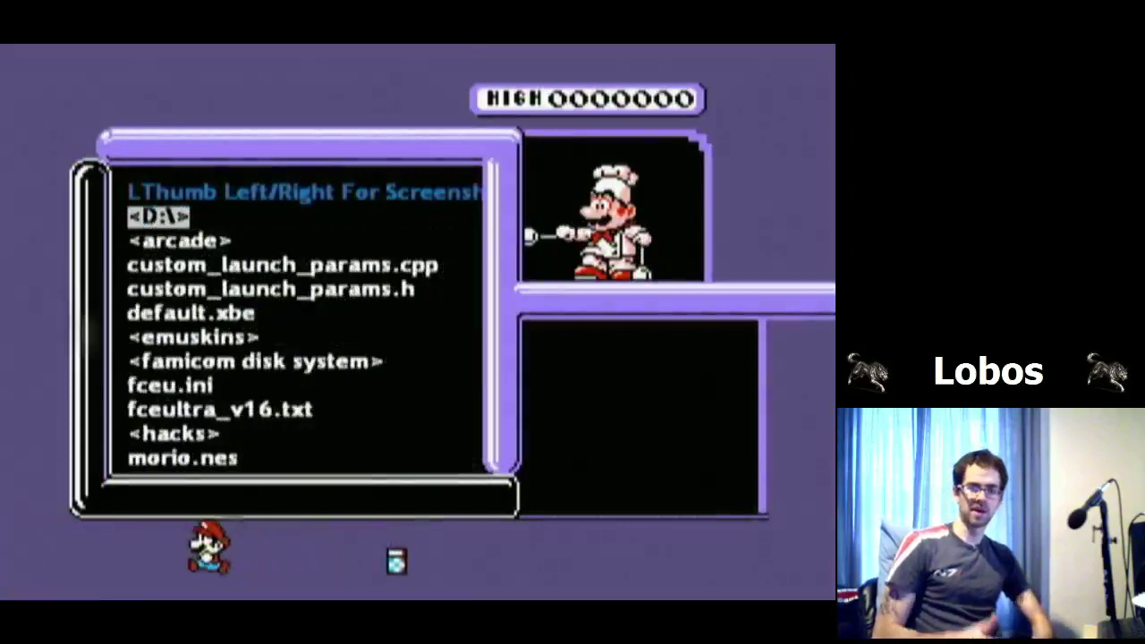
{"action": "key", "text": "Down"}
{"action": "key", "text": "Down"}
{"action": "key", "text": "Down"}
{"action": "key", "text": "Down"}
{"action": "key", "text": "Down"}
{"action": "key", "text": "Down"}
{"action": "key", "text": "Down"}
{"action": "key", "text": "Down"}
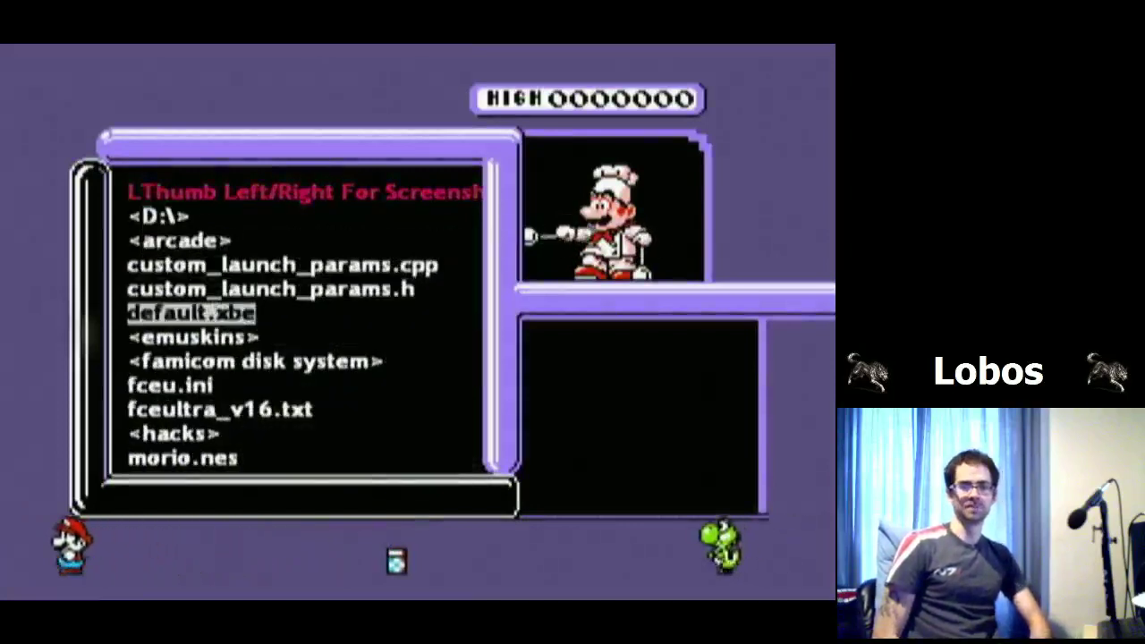
{"action": "key", "text": "Down"}
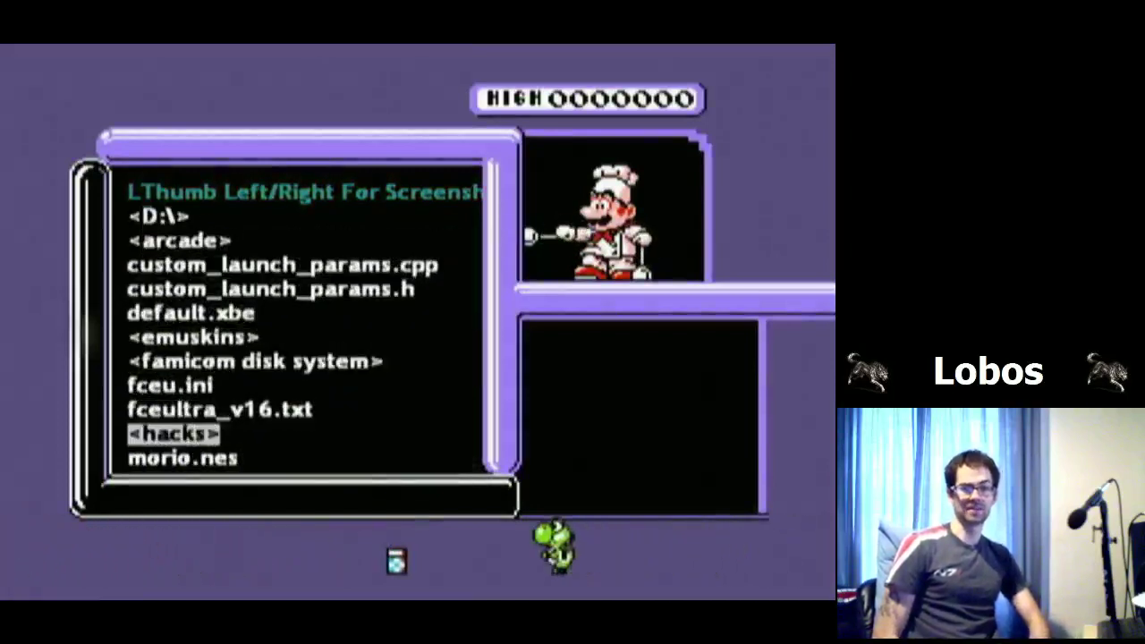
{"action": "key", "text": "Return"}
Step: Browse past acid bros, akuma bros and arka boom, then launch the Ice Climber hack
{"action": "key", "text": "Down"}
{"action": "key", "text": "Down"}
{"action": "key", "text": "Down"}
{"action": "key", "text": "Down"}
{"action": "key", "text": "Down"}
{"action": "key", "text": "Down"}
{"action": "key", "text": "Down"}
{"action": "key", "text": "Down"}
{"action": "key", "text": "Up"}
{"action": "key", "text": "Up"}
{"action": "key", "text": "Up"}
{"action": "key", "text": "Up"}
{"action": "key", "text": "Down"}
{"action": "key", "text": "Down"}
{"action": "key", "text": "Down"}
{"action": "key", "text": "Down"}
{"action": "key", "text": "Down"}
{"action": "key", "text": "Down"}
{"action": "key", "text": "Down"}
{"action": "key", "text": "Up"}
{"action": "key", "text": "Up"}
{"action": "key", "text": "Down"}
{"action": "key", "text": "Down"}
{"action": "key", "text": "Down"}
{"action": "key", "text": "Down"}
{"action": "key", "text": "Down"}
{"action": "key", "text": "Down"}
{"action": "key", "text": "Down"}
{"action": "key", "text": "Down"}
{"action": "key", "text": "Down"}
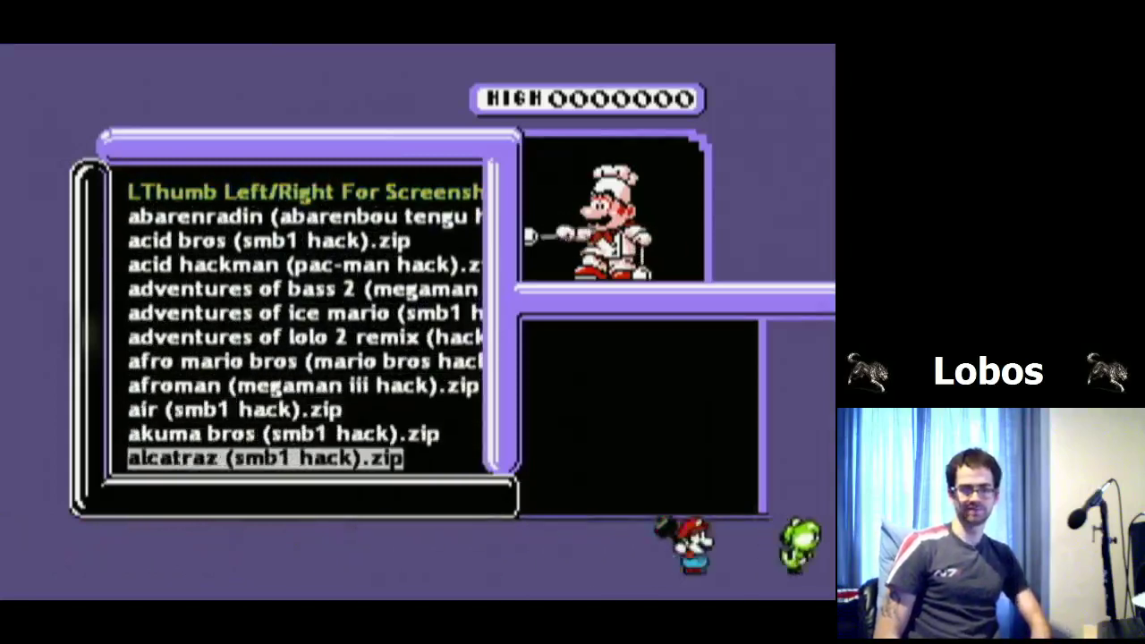
{"action": "key", "text": "Down"}
{"action": "key", "text": "Down"}
{"action": "key", "text": "Down"}
{"action": "key", "text": "Down"}
{"action": "key", "text": "Down"}
{"action": "key", "text": "Down"}
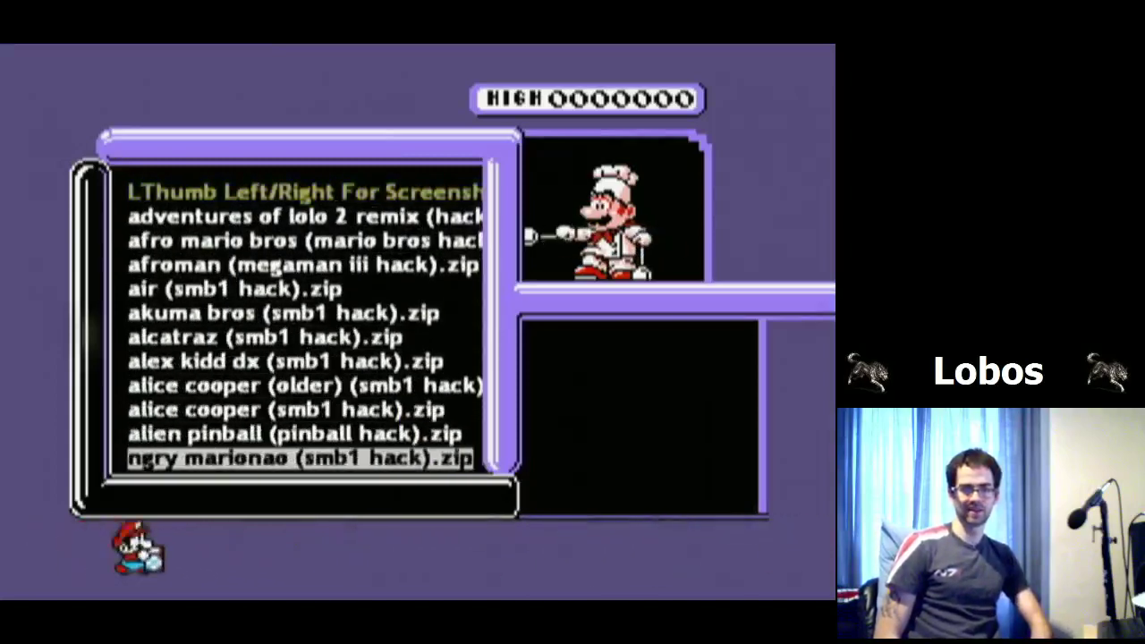
{"action": "key", "text": "Down"}
{"action": "key", "text": "Down"}
{"action": "key", "text": "Down"}
{"action": "key", "text": "Down"}
{"action": "key", "text": "Down"}
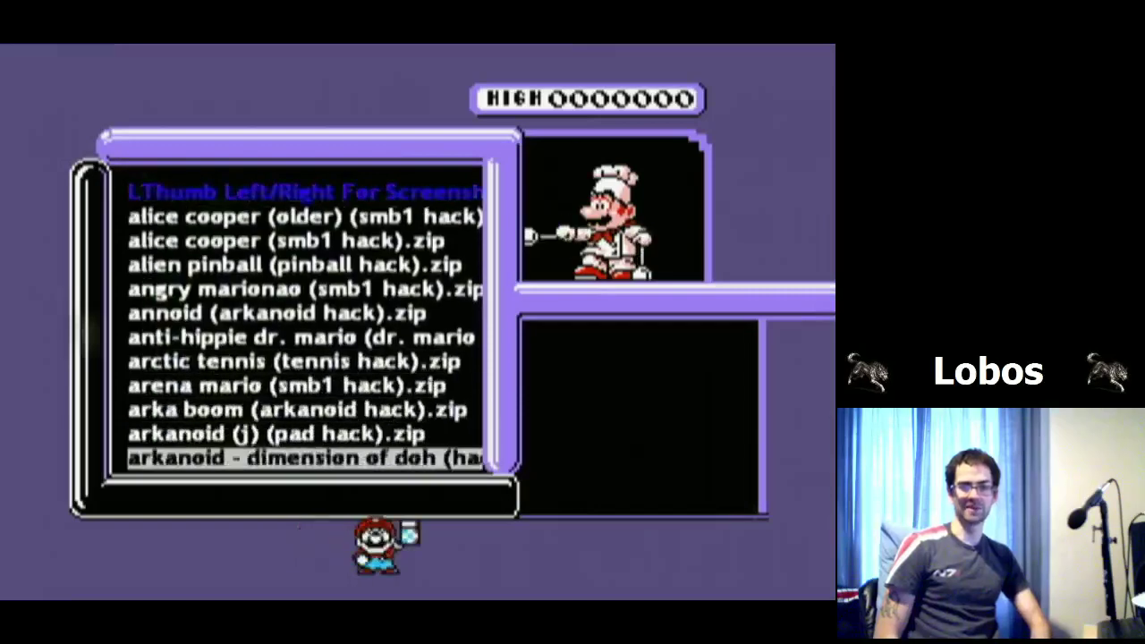
{"action": "key", "text": "Up"}
{"action": "key", "text": "Up"}
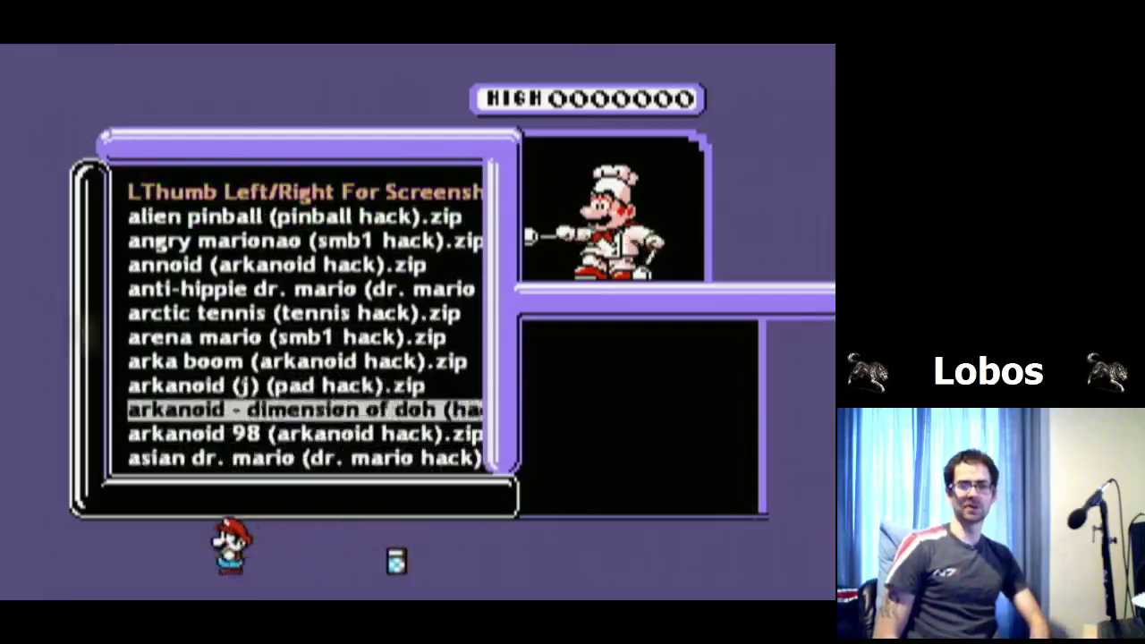
{"action": "key", "text": "Down"}
{"action": "key", "text": "Return"}
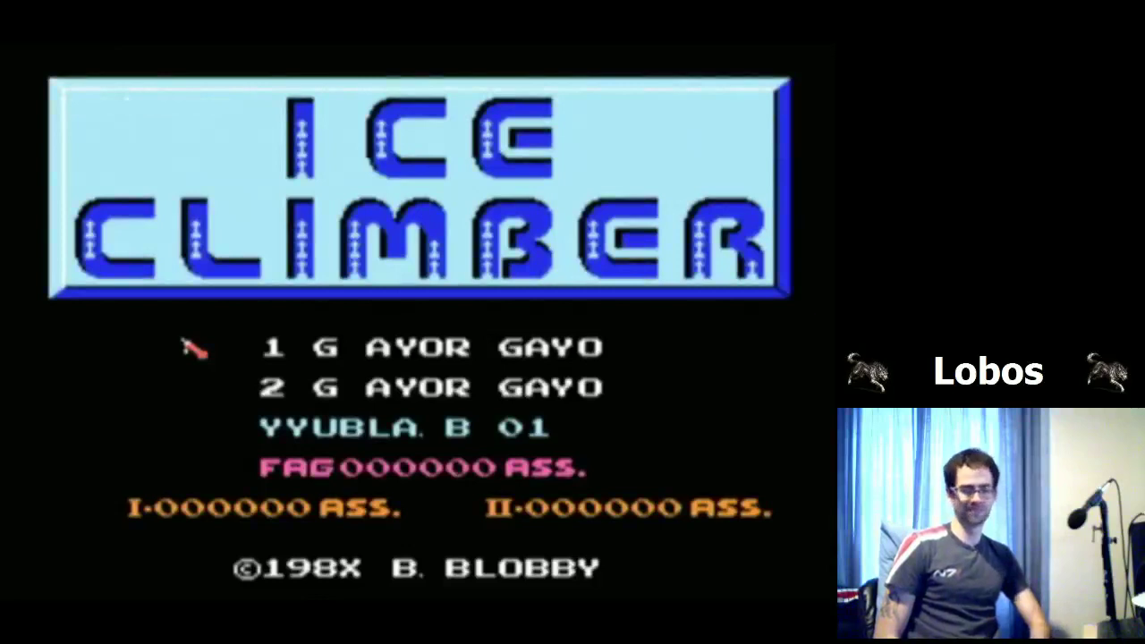
Step: Exit the Ice Climber hack and return to the D:\ root folder listing
{"action": "key", "text": "Escape"}
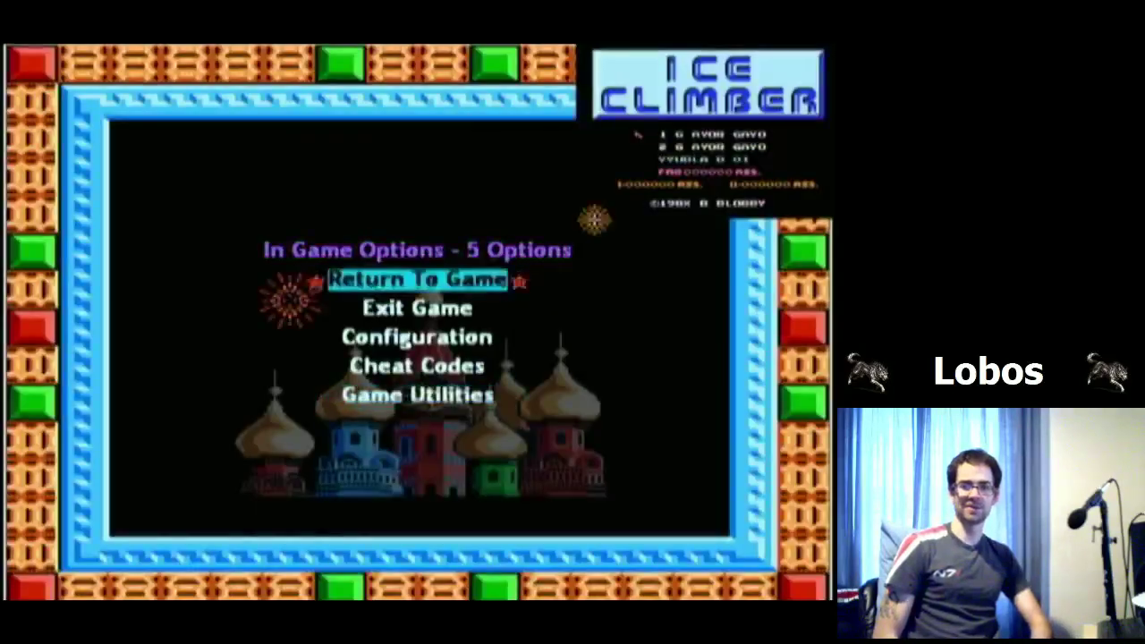
{"action": "key", "text": "Return"}
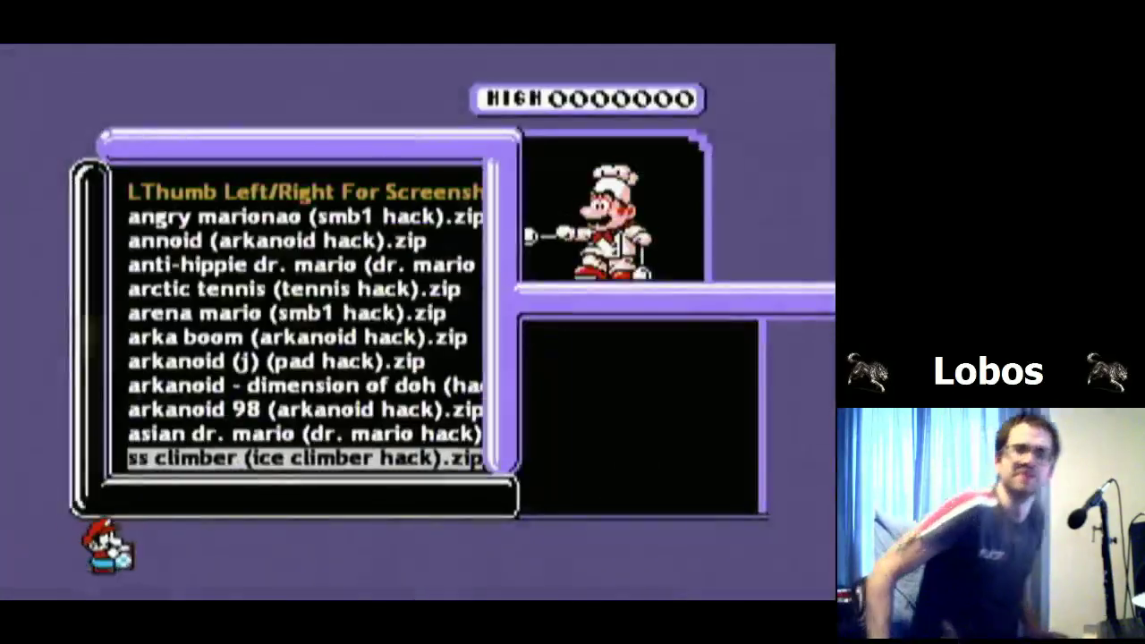
{"action": "key", "text": "Page_Up"}
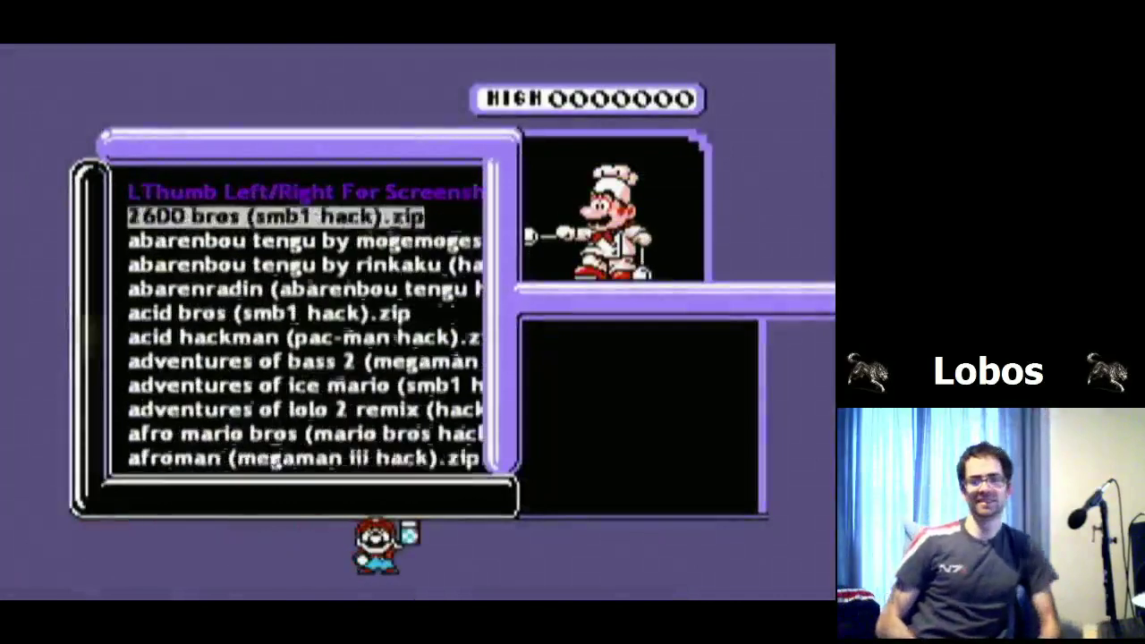
{"action": "key", "text": "Up"}
{"action": "key", "text": "Return"}
Step: Move down past the translations folder and open the usa world ROM folder
{"action": "key", "text": "Down"}
{"action": "key", "text": "Page_Down"}
{"action": "key", "text": "Down"}
{"action": "key", "text": "Down"}
{"action": "key", "text": "Down"}
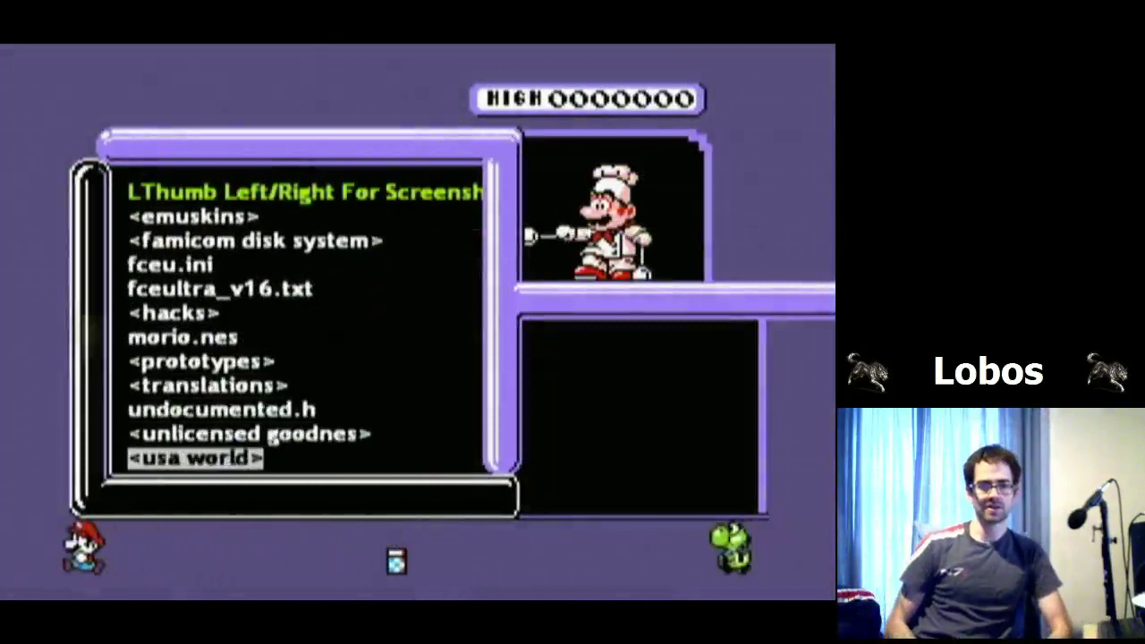
{"action": "key", "text": "Up"}
{"action": "key", "text": "Down"}
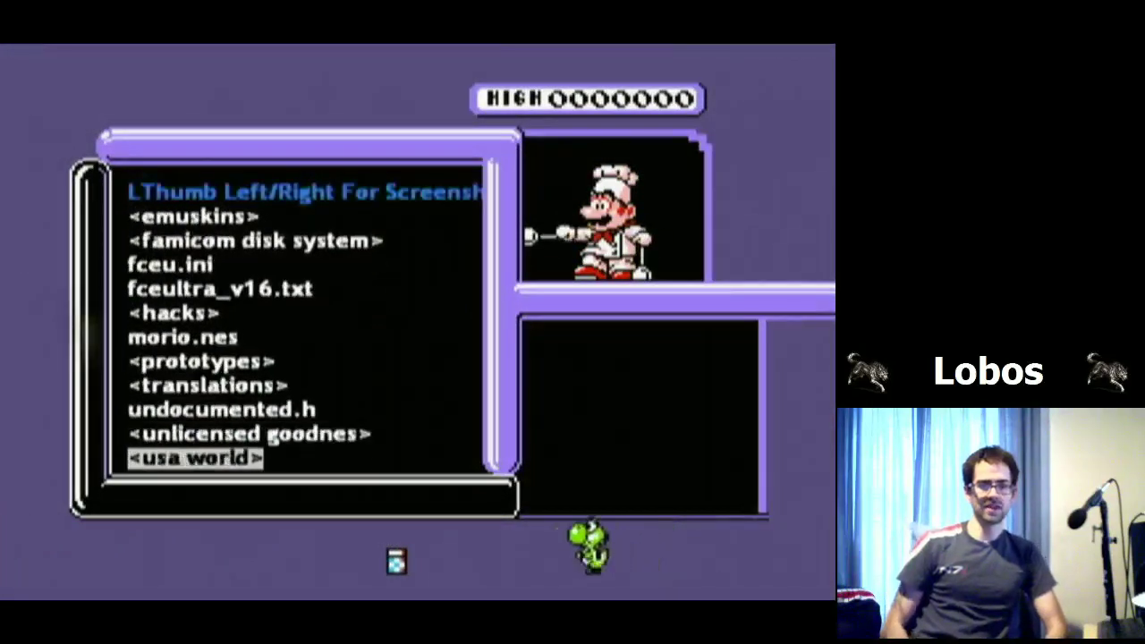
{"action": "key", "text": "Return"}
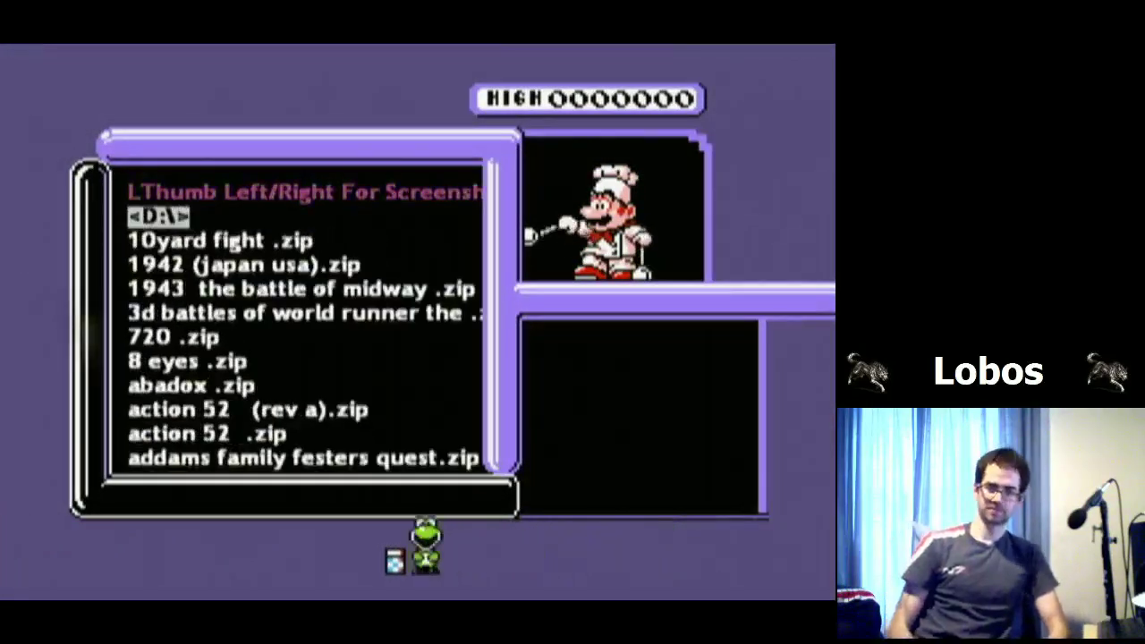
Step: Page down the usa world game list toward the s titles and back to the top
{"action": "key", "text": "Down"}
{"action": "key", "text": "Down"}
{"action": "key", "text": "Down"}
{"action": "key", "text": "Down"}
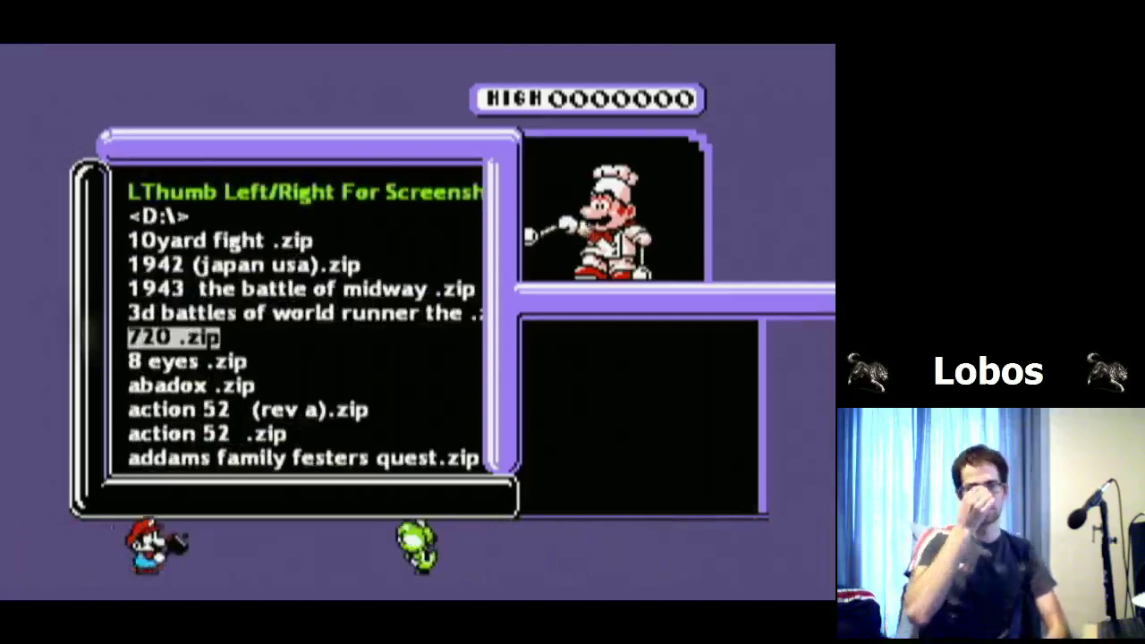
{"action": "key", "text": "Up"}
{"action": "key", "text": "Up"}
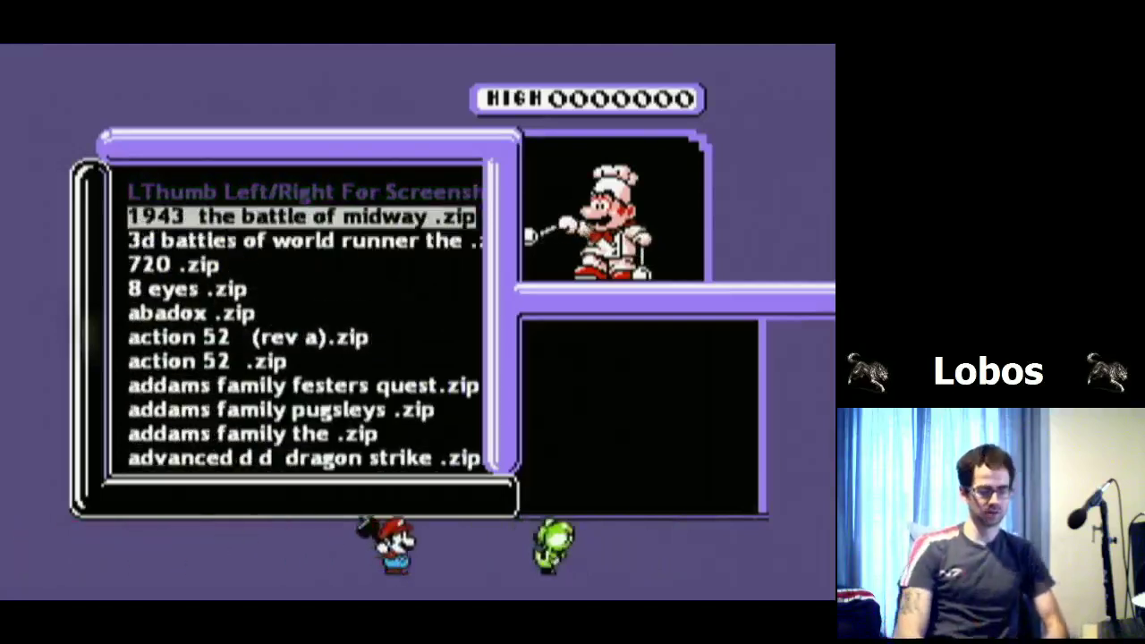
{"action": "key", "text": "Up"}
{"action": "key", "text": "Up"}
{"action": "key", "text": "Up"}
{"action": "key", "text": "Page_Down"}
{"action": "key", "text": "Page_Down"}
{"action": "key", "text": "Page_Down"}
{"action": "key", "text": "Page_Down"}
{"action": "key", "text": "Page_Down"}
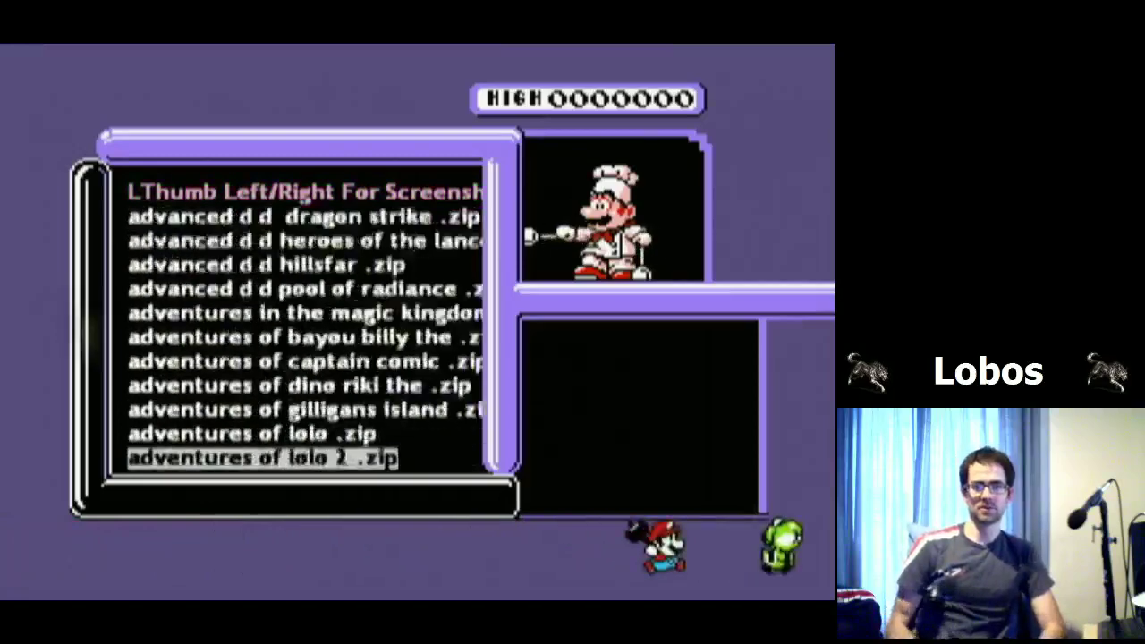
{"action": "key", "text": "Page_Down"}
{"action": "key", "text": "Page_Down"}
{"action": "key", "text": "Page_Down"}
{"action": "key", "text": "Page_Down"}
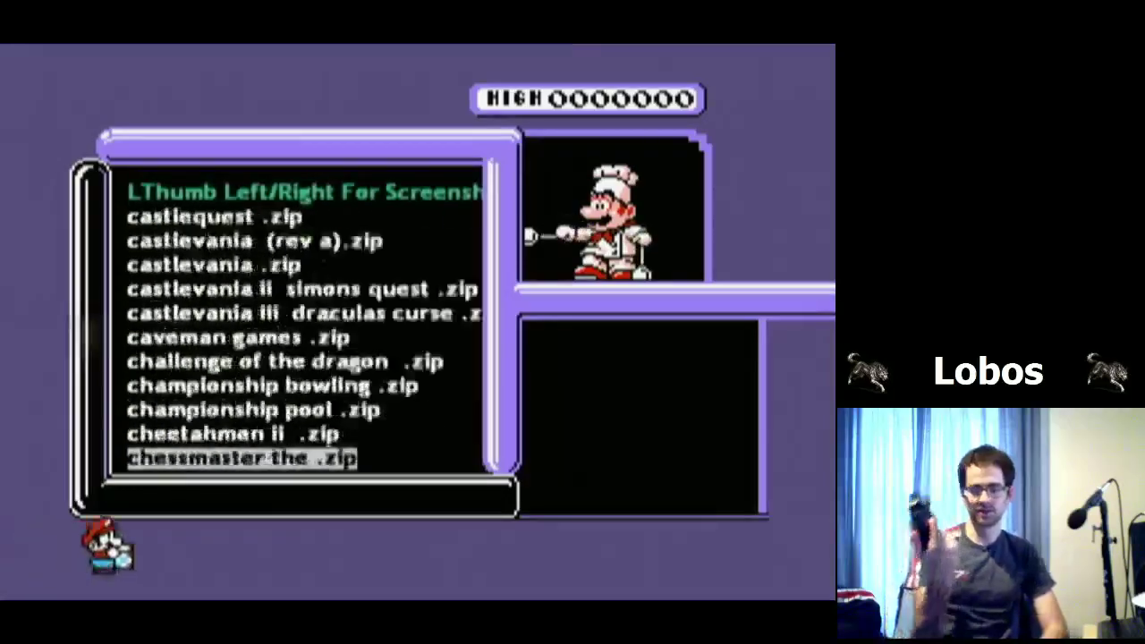
{"action": "key", "text": "Page_Down"}
{"action": "key", "text": "Page_Down"}
{"action": "key", "text": "Page_Down"}
{"action": "key", "text": "Page_Down"}
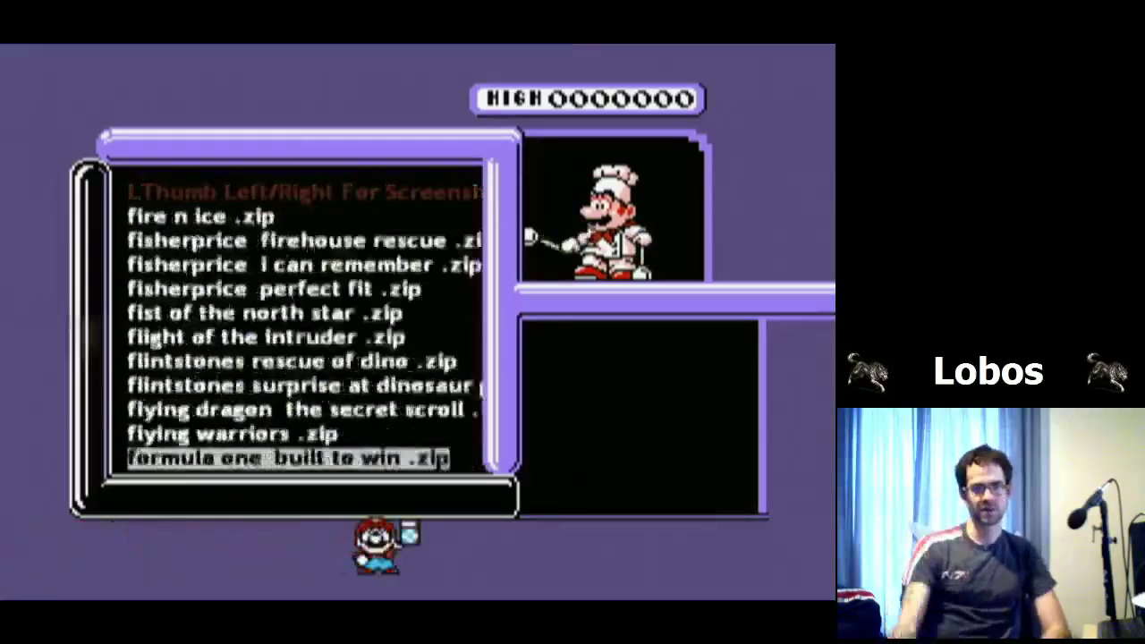
{"action": "key", "text": "Page_Down"}
{"action": "key", "text": "Page_Down"}
{"action": "key", "text": "Page_Down"}
{"action": "key", "text": "Page_Down"}
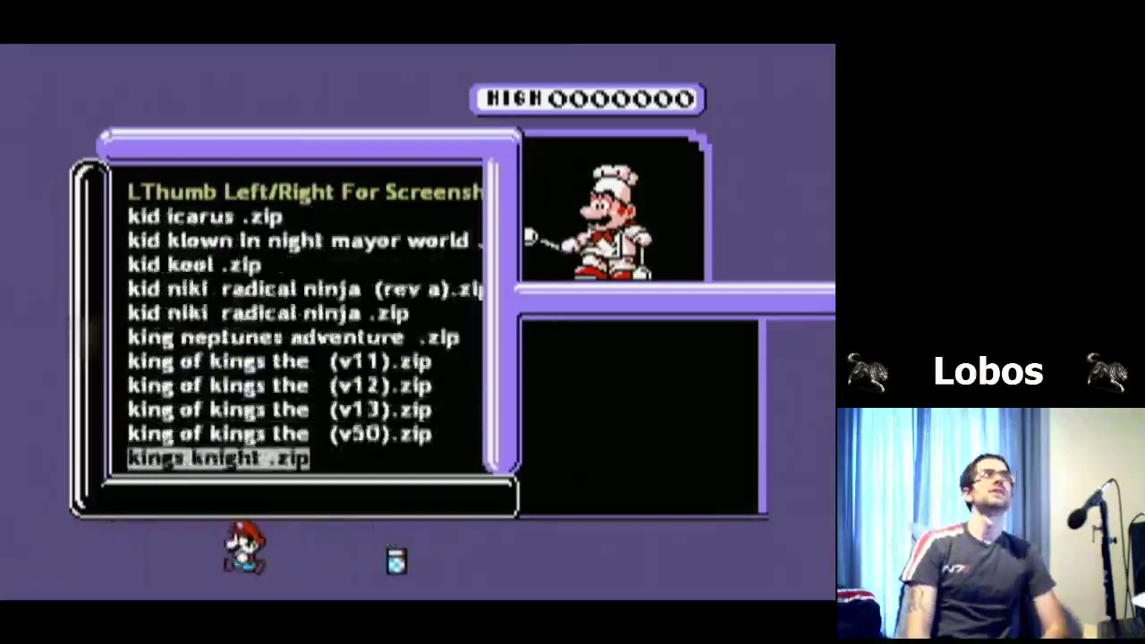
{"action": "key", "text": "Page_Down"}
{"action": "key", "text": "Page_Down"}
{"action": "key", "text": "Page_Down"}
{"action": "key", "text": "Page_Down"}
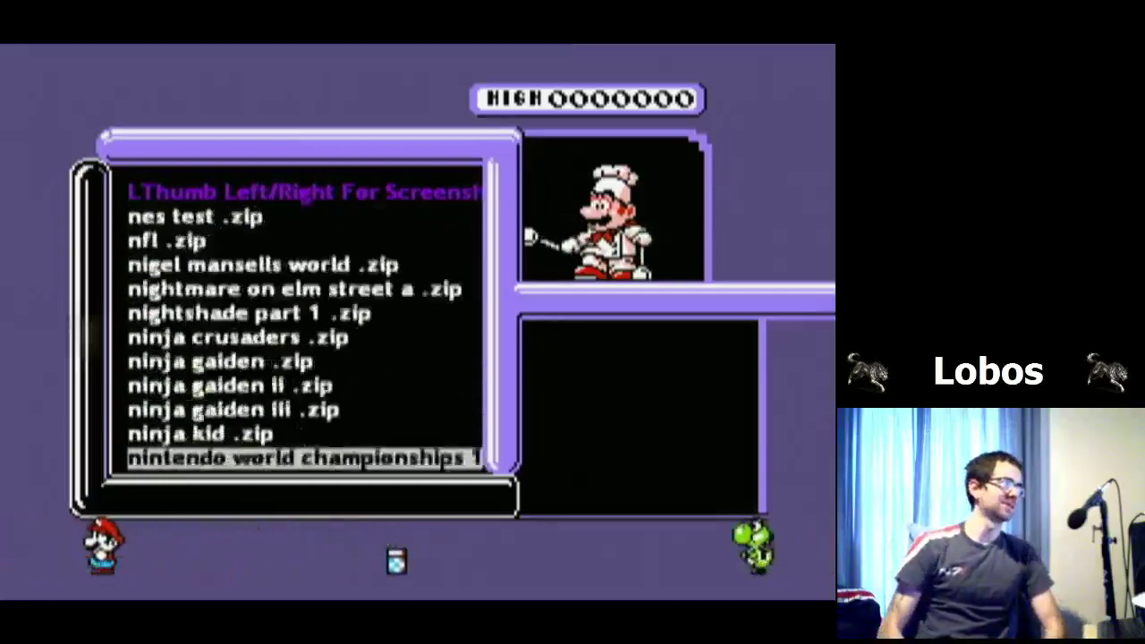
{"action": "key", "text": "Page_Down"}
{"action": "key", "text": "Page_Down"}
{"action": "key", "text": "Page_Down"}
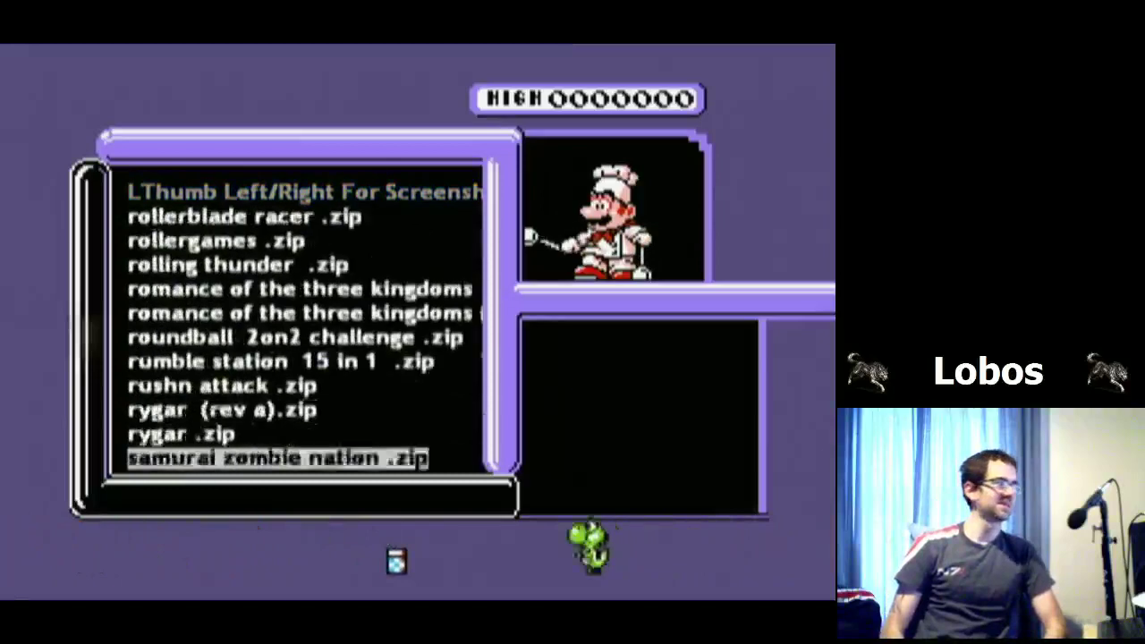
{"action": "key", "text": "Page_Down"}
{"action": "key", "text": "Page_Up"}
{"action": "key", "text": "Page_Up"}
{"action": "key", "text": "Page_Up"}
{"action": "key", "text": "Page_Up"}
{"action": "key", "text": "Page_Up"}
{"action": "key", "text": "Page_Up"}
{"action": "key", "text": "Page_Up"}
{"action": "key", "text": "Page_Up"}
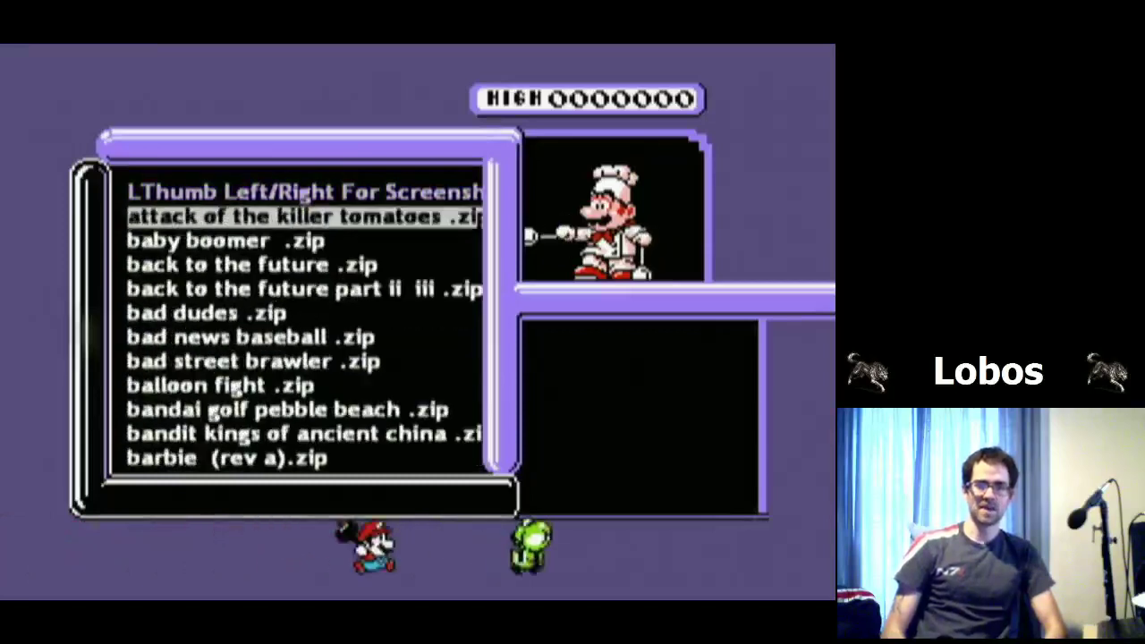
{"action": "key", "text": "Page_Up"}
Step: Step past the adventures titles to the hudson games and select hudsons adventure island .zip
{"action": "key", "text": "Down"}
{"action": "key", "text": "Down"}
{"action": "key", "text": "Down"}
{"action": "key", "text": "Down"}
{"action": "key", "text": "Down"}
{"action": "key", "text": "Down"}
{"action": "key", "text": "Down"}
{"action": "key", "text": "Down"}
{"action": "key", "text": "Down"}
{"action": "key", "text": "Down"}
{"action": "key", "text": "Down"}
{"action": "key", "text": "Down"}
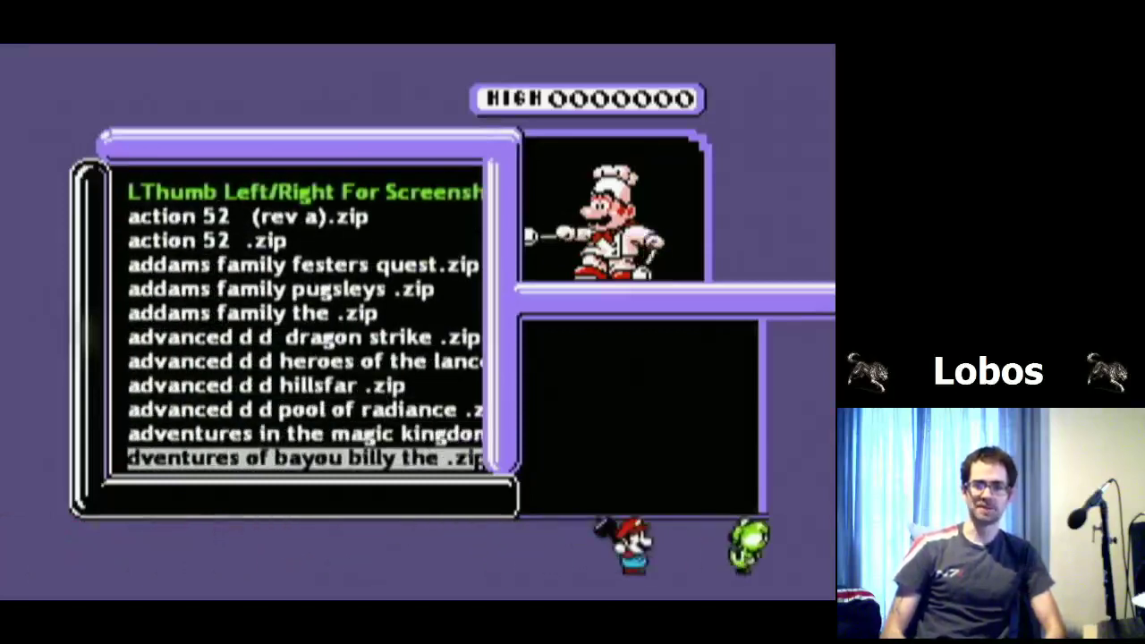
{"action": "key", "text": "Down"}
{"action": "key", "text": "Down"}
{"action": "key", "text": "Down"}
{"action": "key", "text": "Down"}
{"action": "key", "text": "Down"}
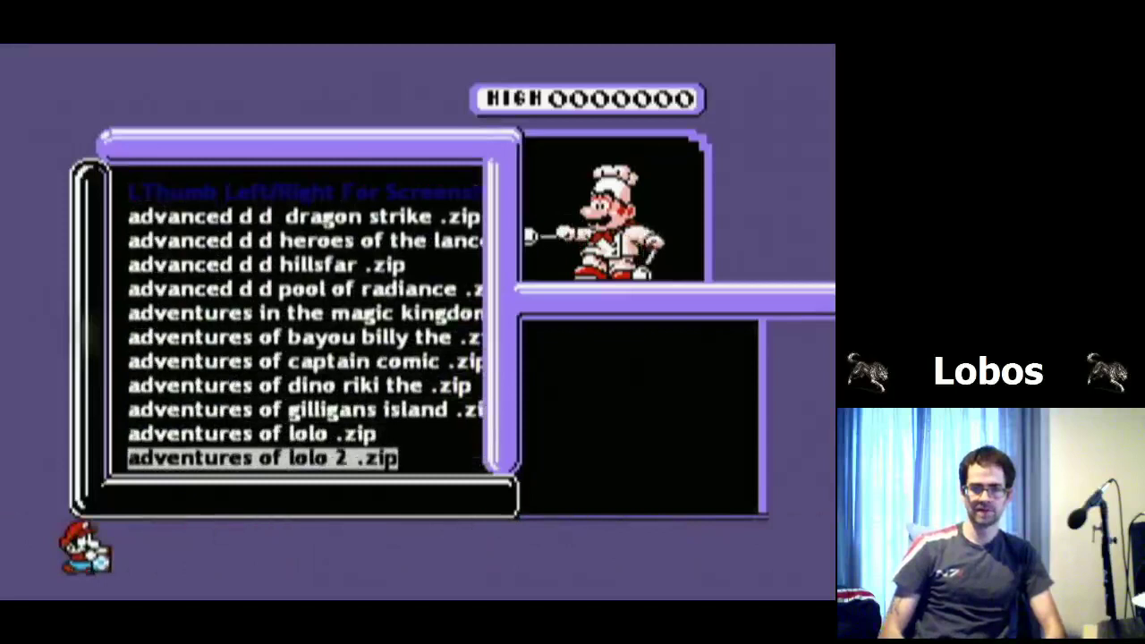
{"action": "key", "text": "Down"}
{"action": "key", "text": "Down"}
{"action": "key", "text": "Down"}
{"action": "key", "text": "Down"}
{"action": "key", "text": "Down"}
{"action": "key", "text": "Down"}
{"action": "key", "text": "Down"}
{"action": "key", "text": "Up"}
{"action": "key", "text": "Up"}
{"action": "key", "text": "Up"}
{"action": "key", "text": "Up"}
{"action": "key", "text": "Up"}
{"action": "key", "text": "Page_Up"}
{"action": "key", "text": "Down"}
{"action": "key", "text": "Down"}
{"action": "key", "text": "Down"}
{"action": "key", "text": "Down"}
{"action": "key", "text": "Down"}
{"action": "key", "text": "Down"}
{"action": "key", "text": "Down"}
{"action": "key", "text": "Down"}
{"action": "key", "text": "Down"}
{"action": "key", "text": "Down"}
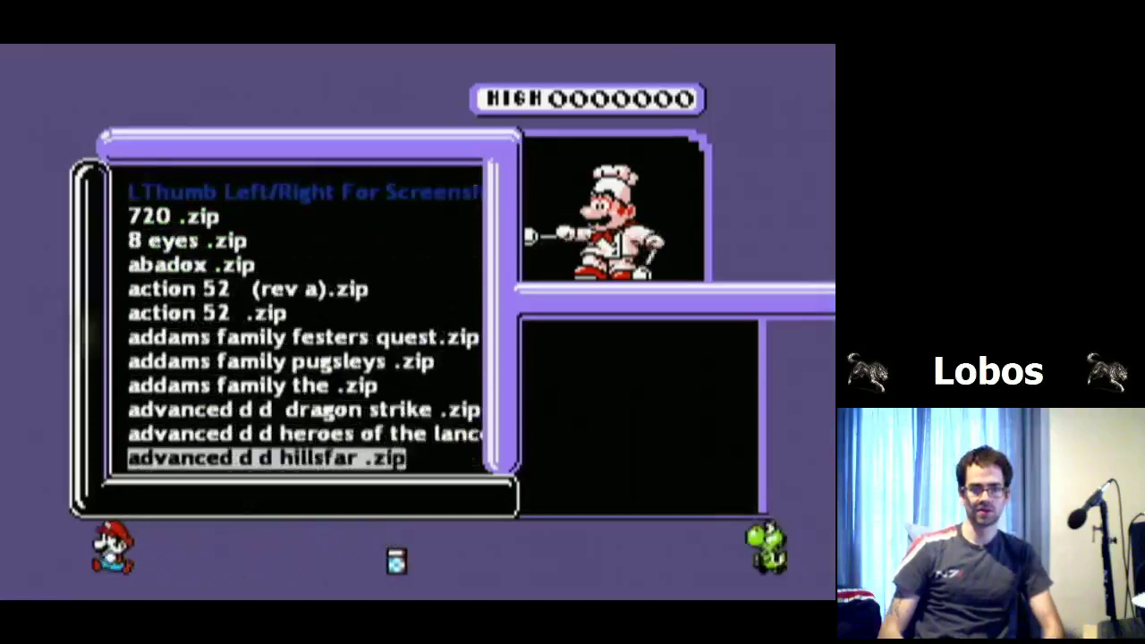
{"action": "key", "text": "Down"}
{"action": "key", "text": "Down"}
{"action": "key", "text": "Down"}
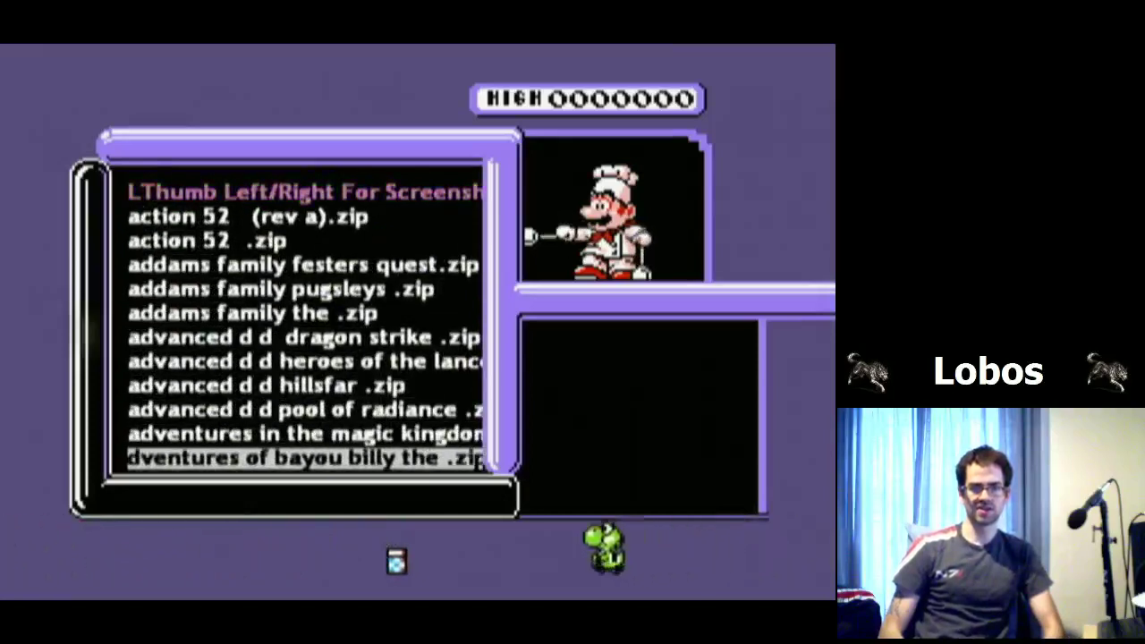
{"action": "key", "text": "Down"}
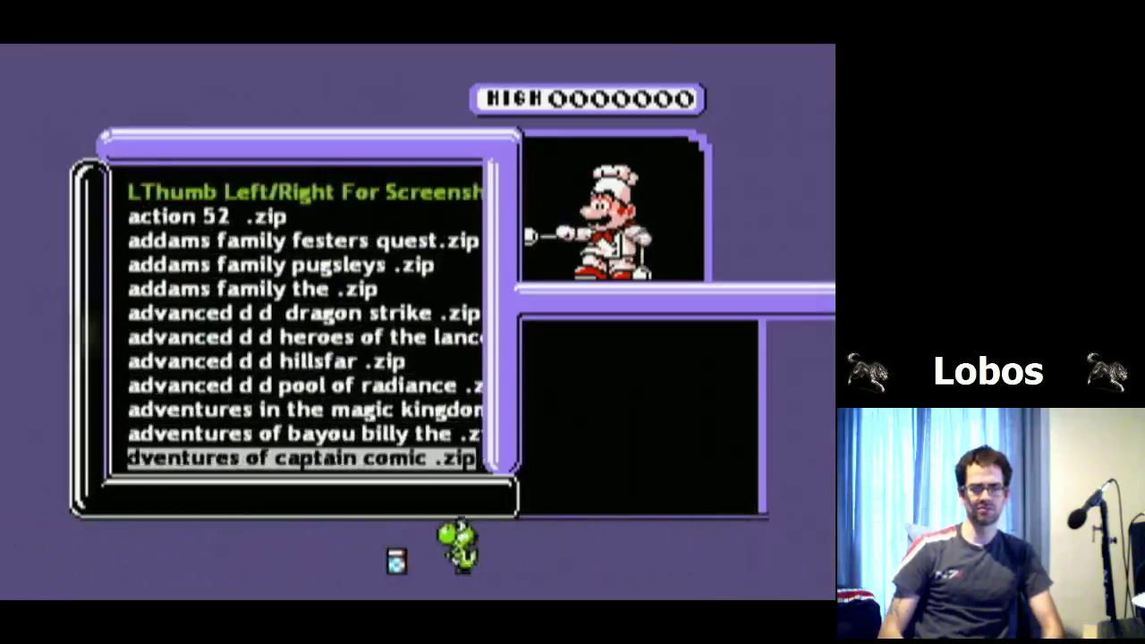
{"action": "key", "text": "Up"}
{"action": "key", "text": "Down"}
{"action": "key", "text": "Page_Down"}
{"action": "key", "text": "Down"}
{"action": "key", "text": "Down"}
{"action": "key", "text": "Down"}
{"action": "key", "text": "Down"}
{"action": "key", "text": "Down"}
{"action": "key", "text": "Down"}
{"action": "key", "text": "Down"}
{"action": "key", "text": "Down"}
{"action": "key", "text": "Down"}
{"action": "key", "text": "Down"}
{"action": "key", "text": "Down"}
{"action": "key", "text": "Down"}
{"action": "key", "text": "Down"}
{"action": "key", "text": "Down"}
{"action": "key", "text": "Down"}
{"action": "key", "text": "Down"}
{"action": "key", "text": "Down"}
{"action": "key", "text": "Down"}
{"action": "key", "text": "Down"}
{"action": "key", "text": "Down"}
{"action": "key", "text": "Page_Down"}
{"action": "key", "text": "Page_Down"}
{"action": "key", "text": "Page_Down"}
{"action": "key", "text": "Page_Down"}
{"action": "key", "text": "Page_Down"}
{"action": "key", "text": "Page_Down"}
{"action": "key", "text": "Page_Down"}
{"action": "key", "text": "Page_Down"}
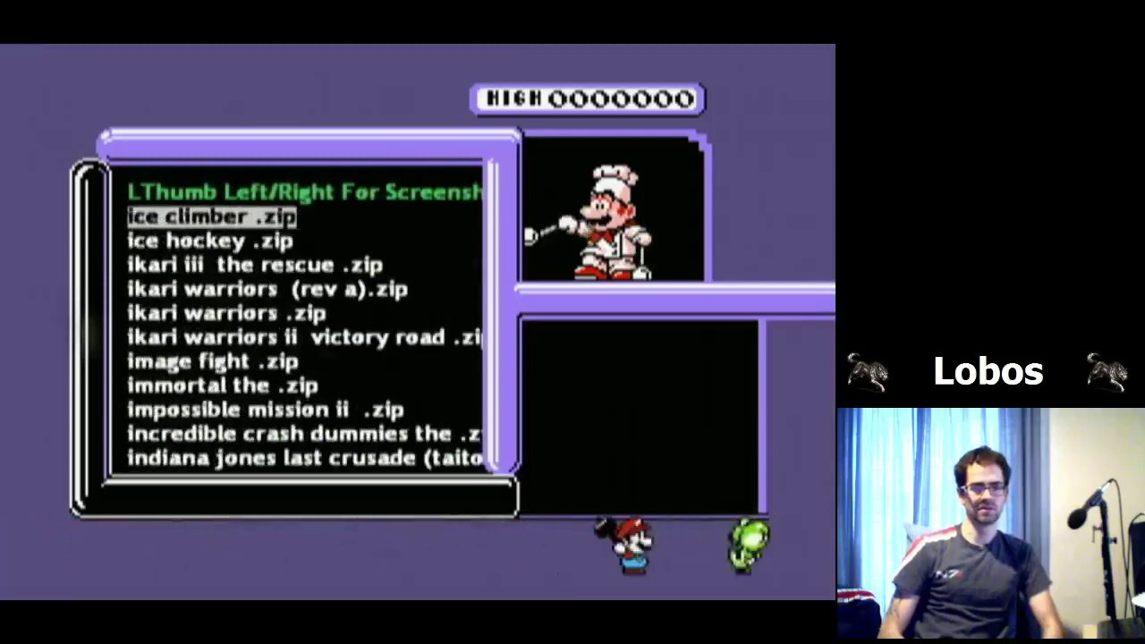
{"action": "key", "text": "Up"}
{"action": "key", "text": "Up"}
{"action": "key", "text": "Up"}
{"action": "key", "text": "Up"}
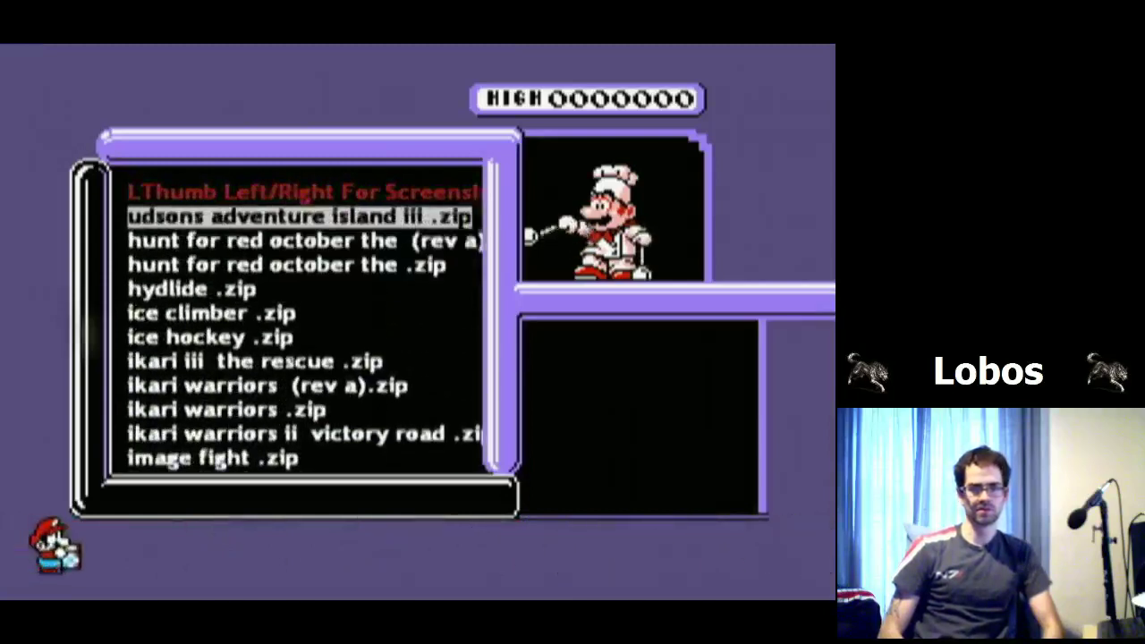
{"action": "key", "text": "Up"}
{"action": "key", "text": "Up"}
{"action": "key", "text": "Up"}
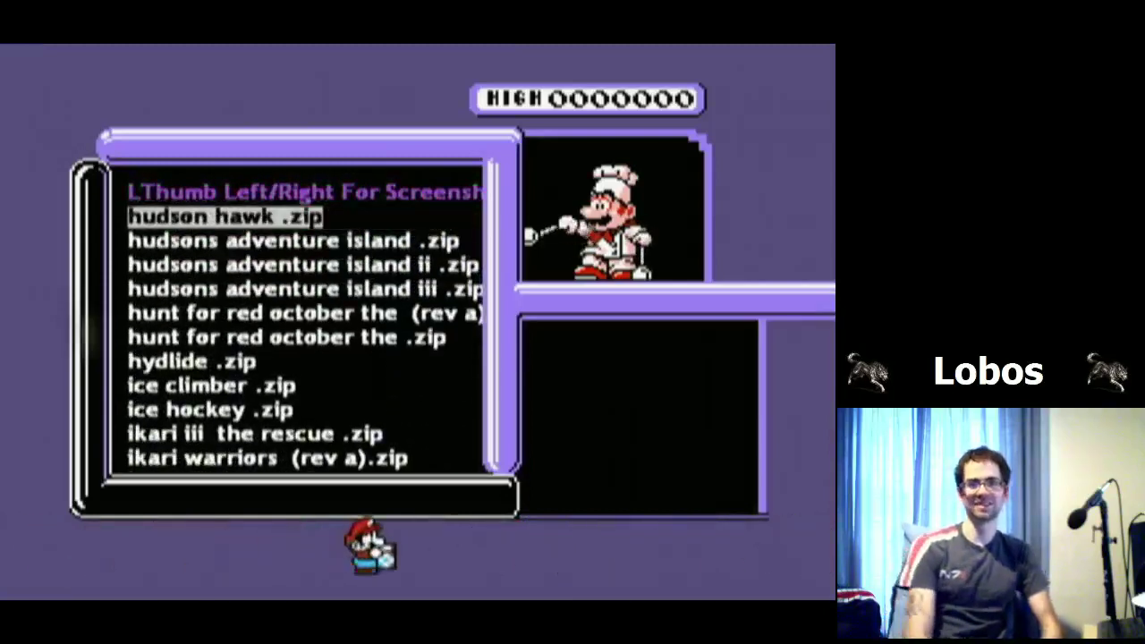
{"action": "key", "text": "Down"}
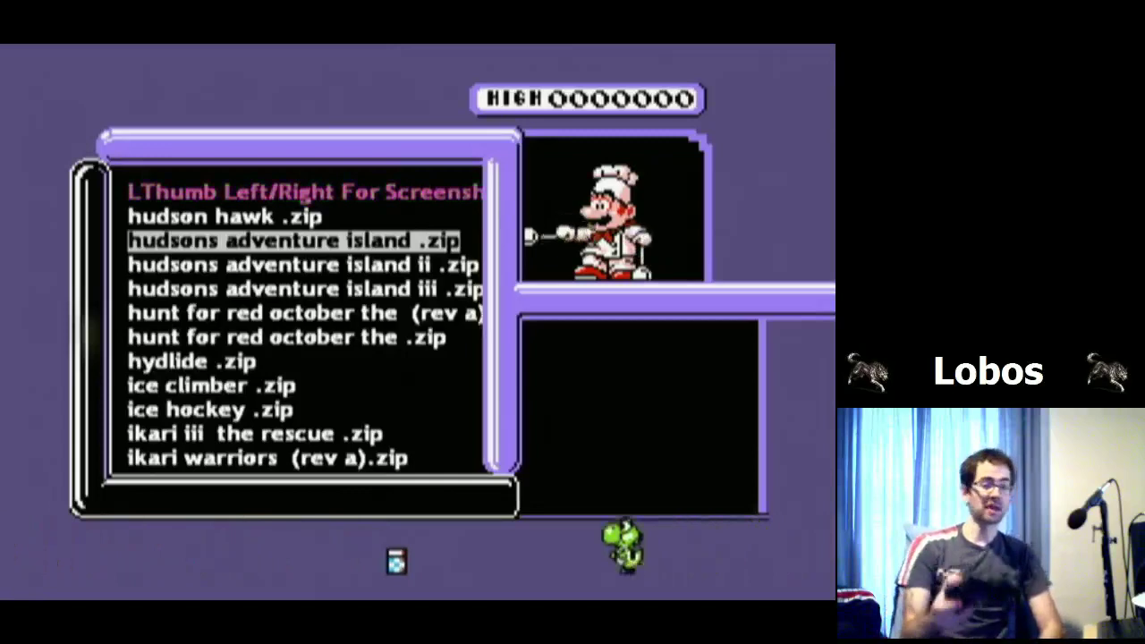
Step: Launch Hudson's Adventure Island and start play from the title screen
{"action": "key", "text": "Return"}
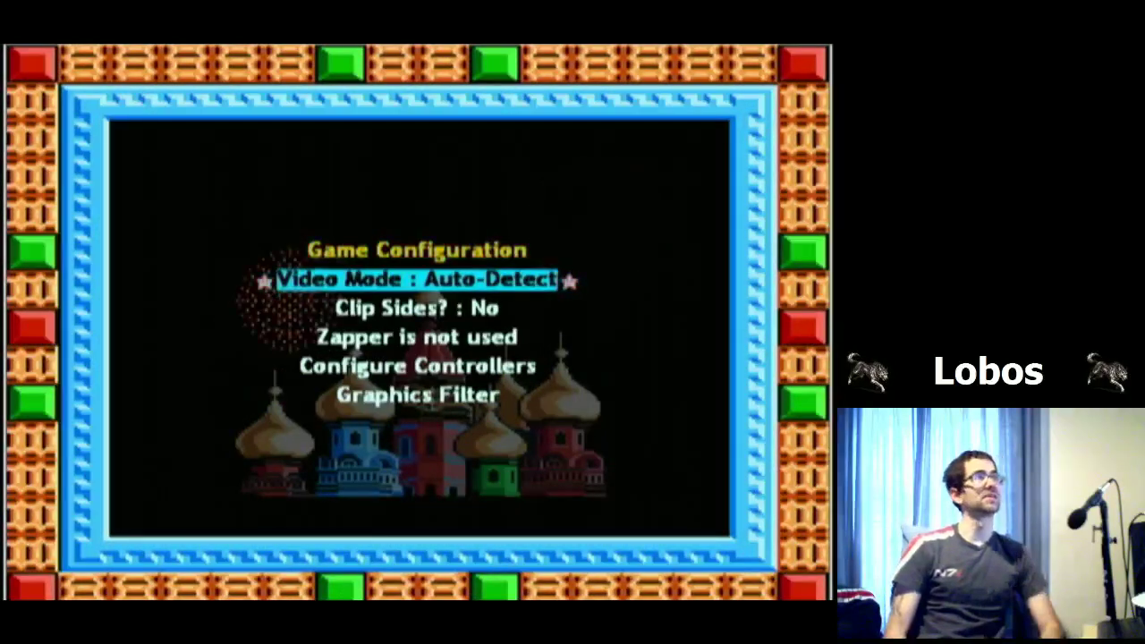
{"action": "key", "text": "Escape"}
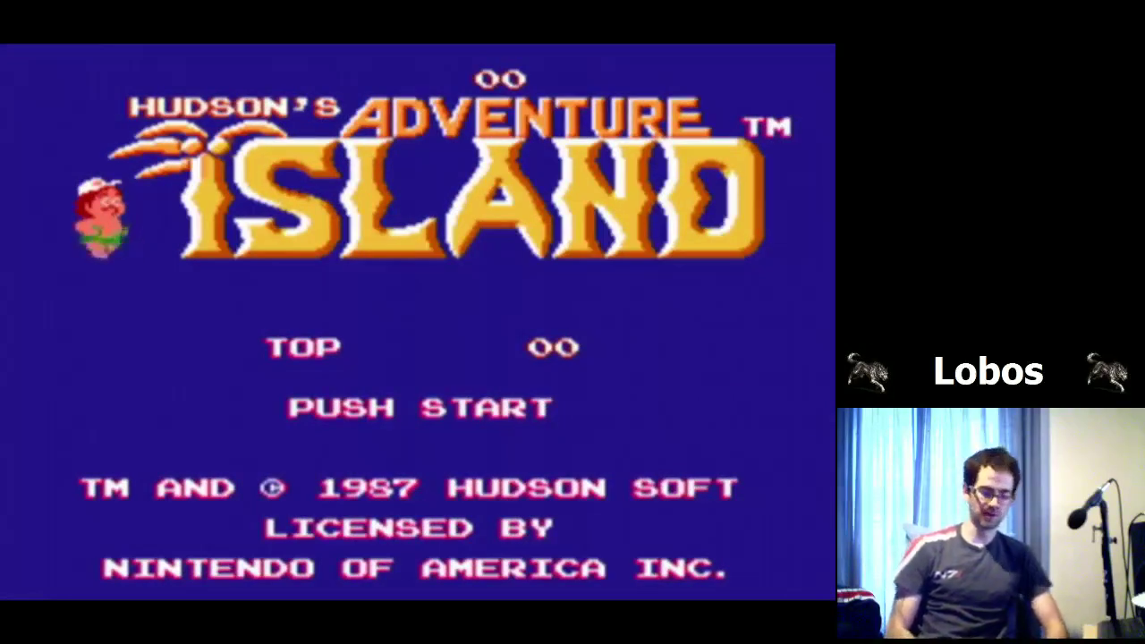
{"action": "key", "text": "Return"}
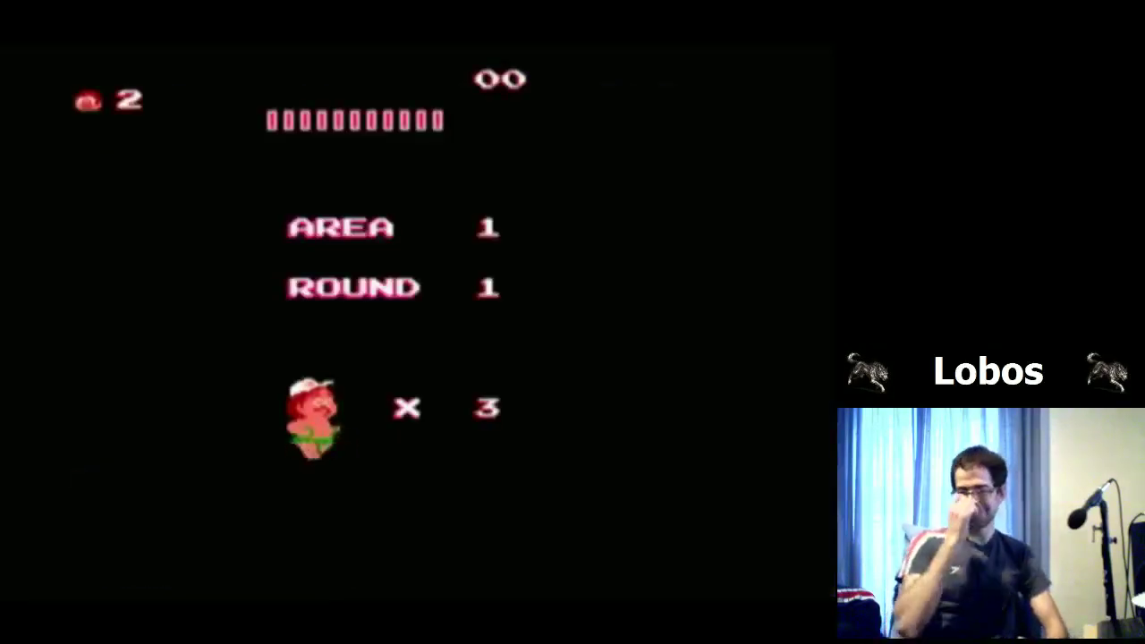
Step: Run and jump Higgins through the forest, catching fruit on the way to the egg
{"action": "key", "text": "Left"}
{"action": "key", "text": "x"}
{"action": "key", "text": "Right"}
{"action": "key", "text": "x"}
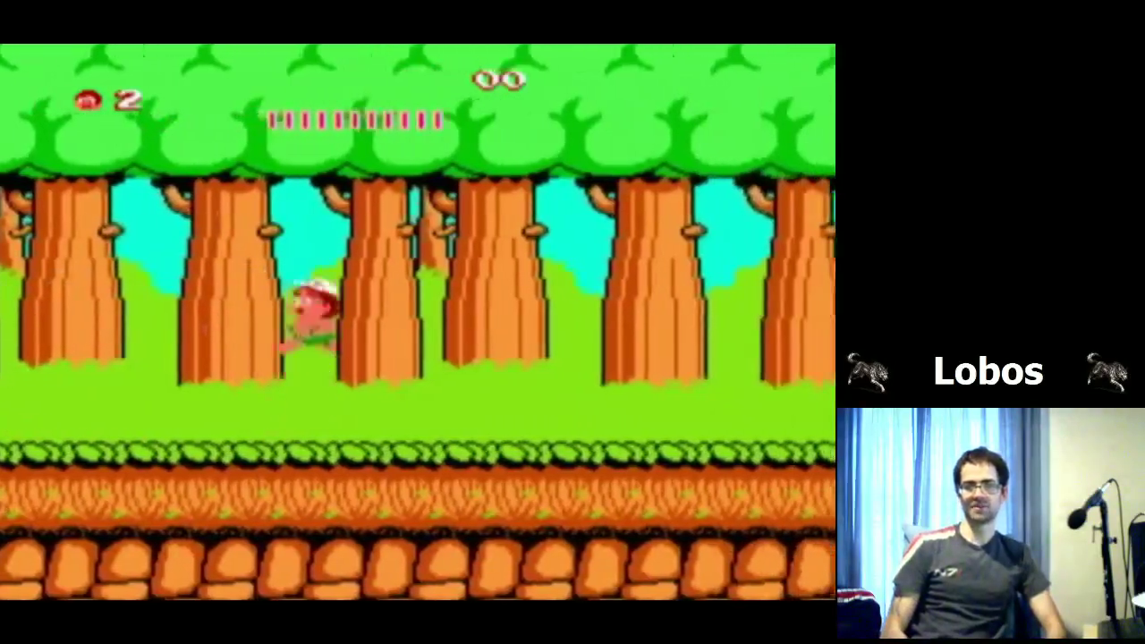
{"action": "key", "text": "Left"}
{"action": "key", "text": "x"}
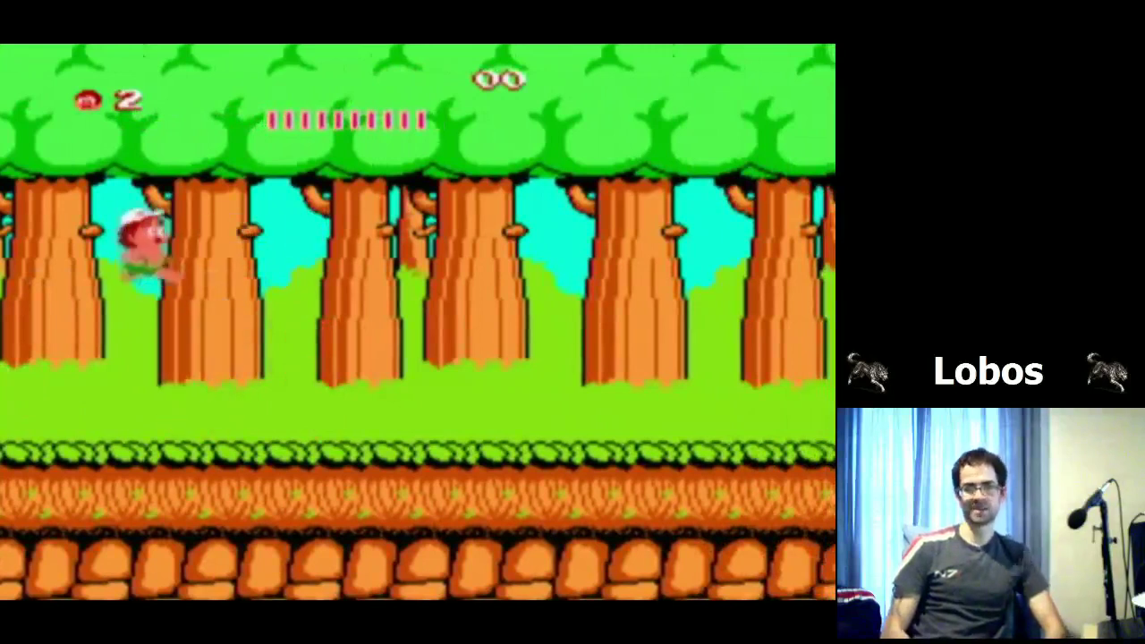
{"action": "key", "text": "Right"}
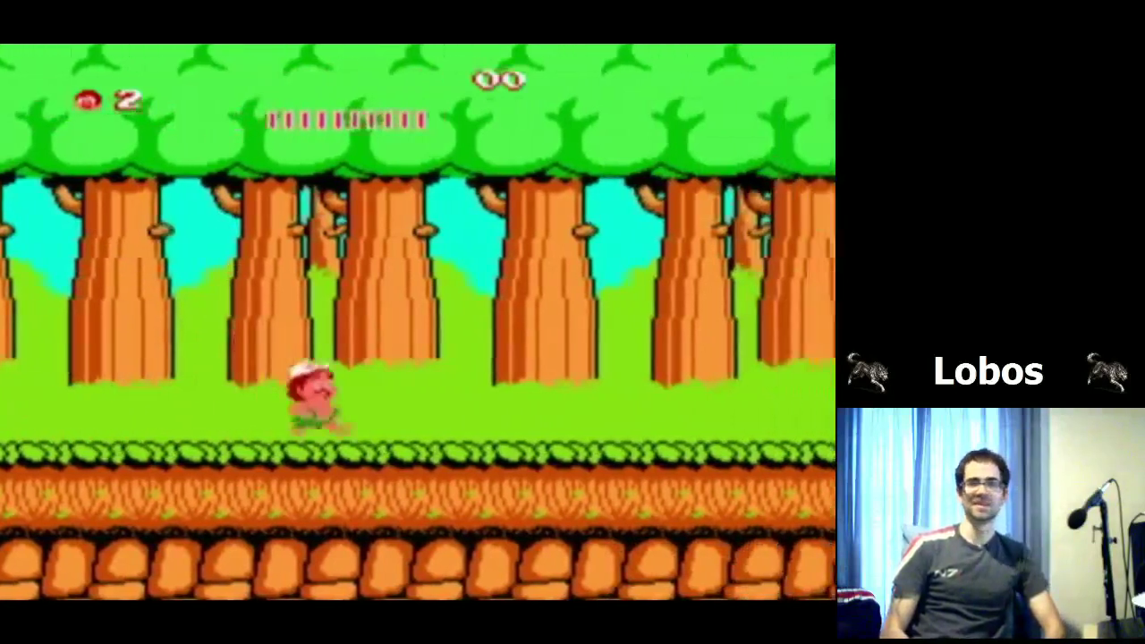
{"action": "key", "text": "x"}
{"action": "key", "text": "Right"}
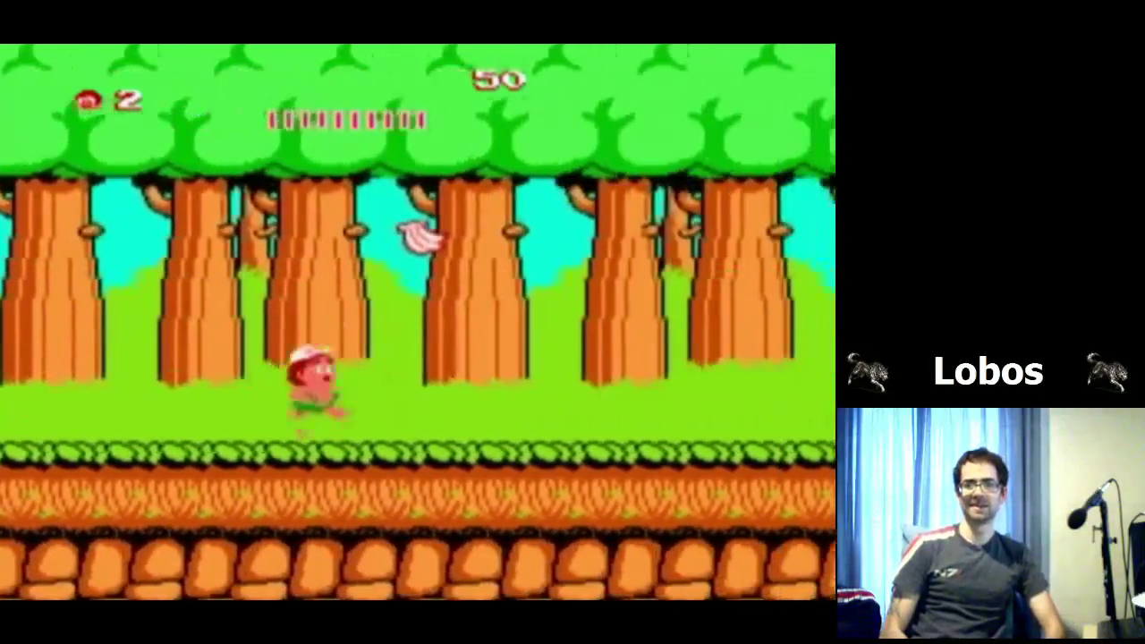
{"action": "key", "text": "x"}
Step: Break the egg, grab the banana and keep running right throwing stone axes at snails
{"action": "key", "text": "Right"}
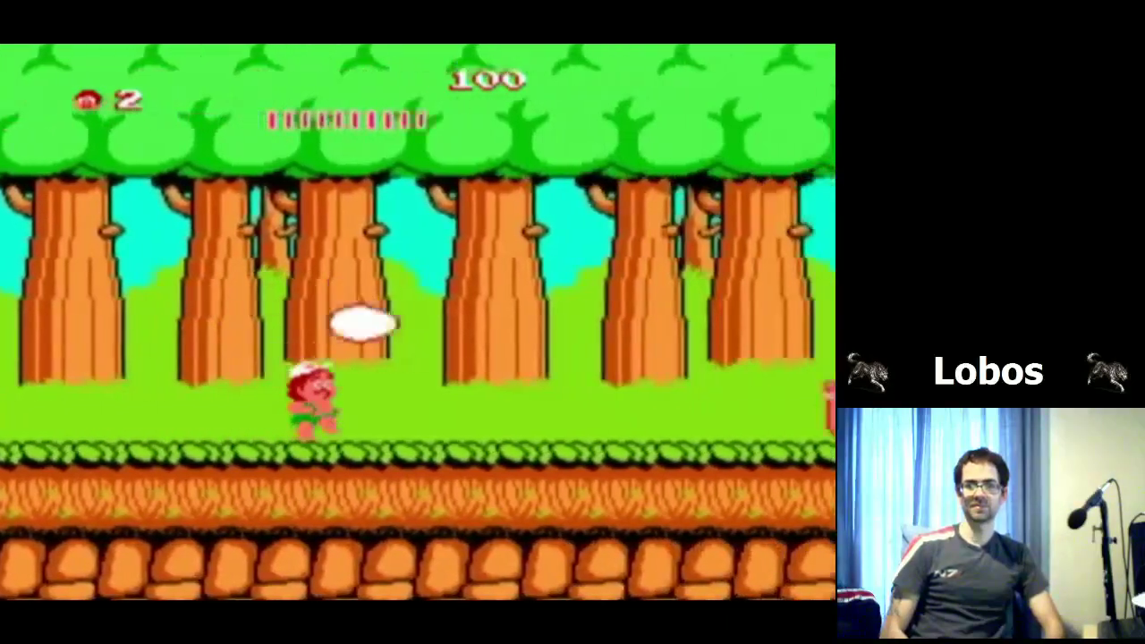
{"action": "key", "text": "z"}
{"action": "key", "text": "Right"}
{"action": "key", "text": "x"}
{"action": "key", "text": "Left"}
{"action": "key", "text": "x"}
{"action": "key", "text": "z"}
{"action": "key", "text": "x"}
{"action": "key", "text": "Right"}
{"action": "key", "text": "Right"}
{"action": "key", "text": "z"}
{"action": "key", "text": "z"}
{"action": "key", "text": "Right"}
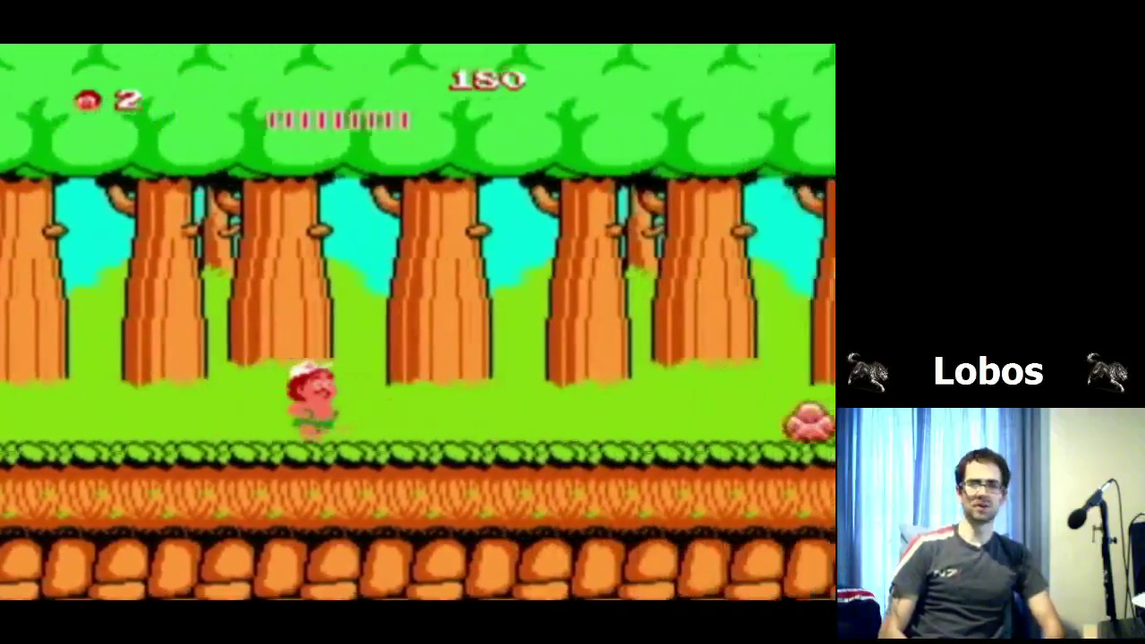
{"action": "key", "text": "z"}
{"action": "key", "text": "z"}
{"action": "key", "text": "x"}
{"action": "key", "text": "x"}
{"action": "key", "text": "Right"}
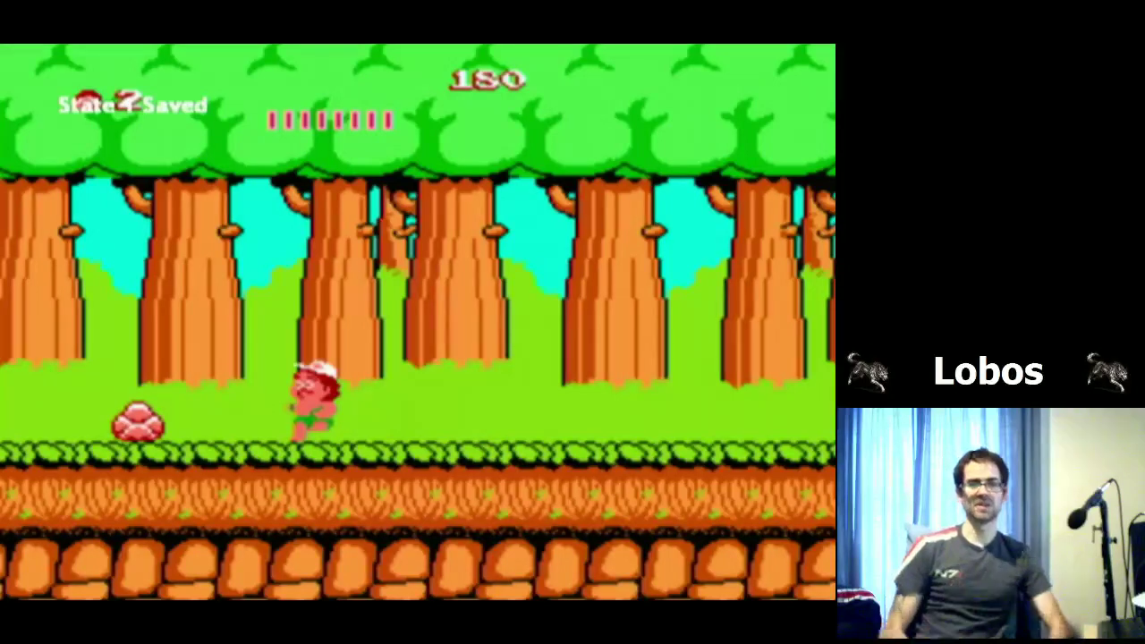
Step: Walk Higgins forward, then load the saved game state with F7
{"action": "key", "text": "Right"}
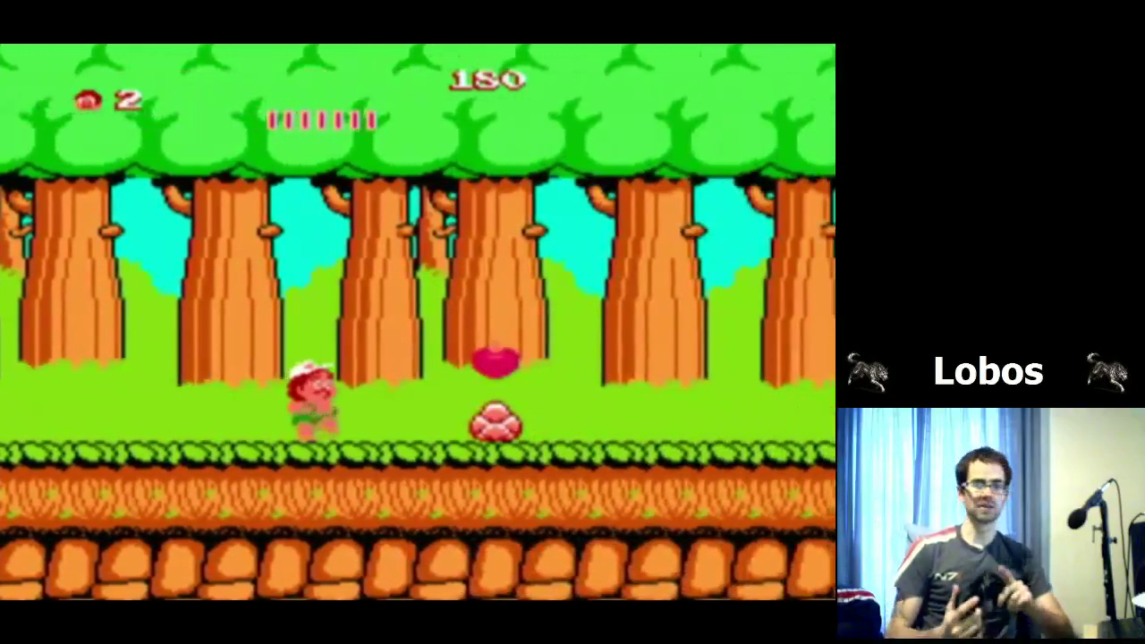
{"action": "key", "text": "F7"}
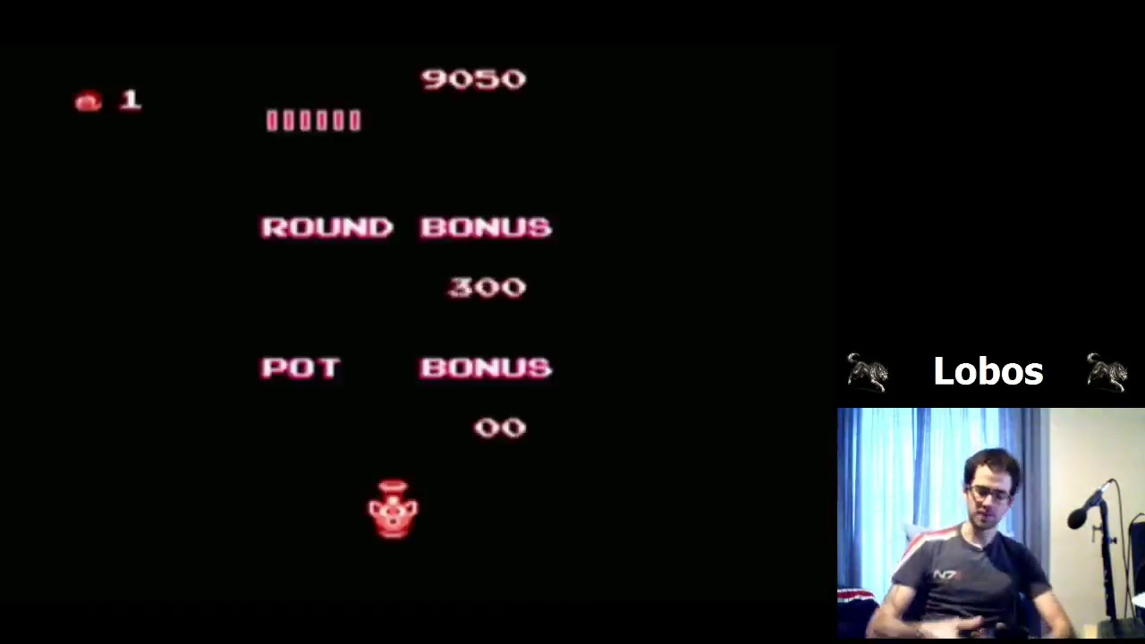
Step: Exit the current game and relaunch hudsons adventure island .zip from the list
{"action": "key", "text": "Escape"}
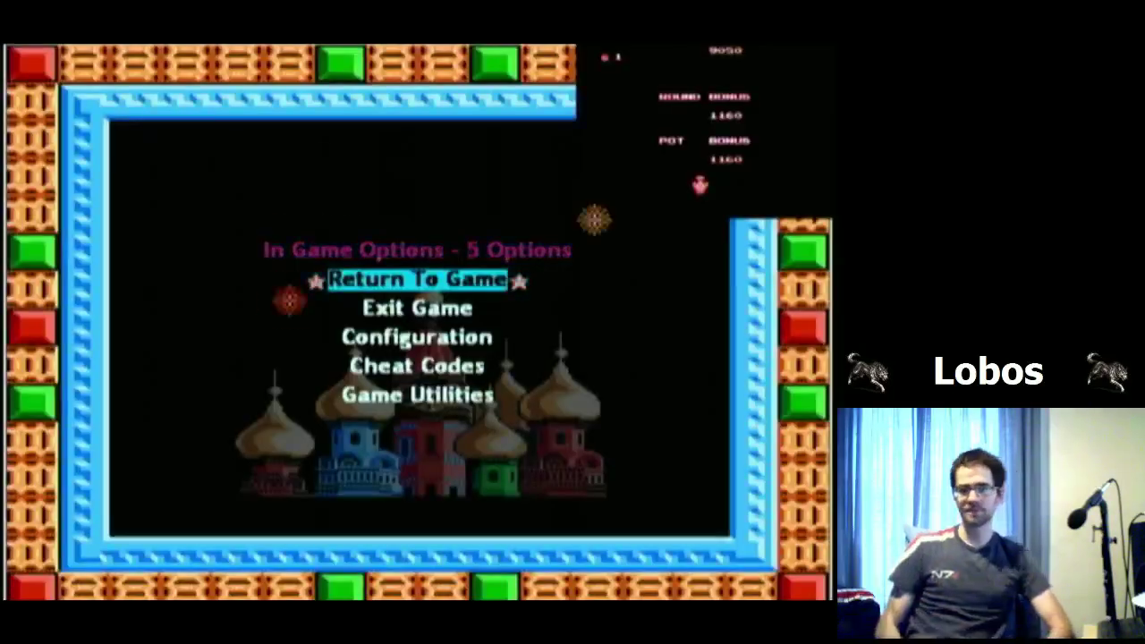
{"action": "key", "text": "Down"}
{"action": "key", "text": "Return"}
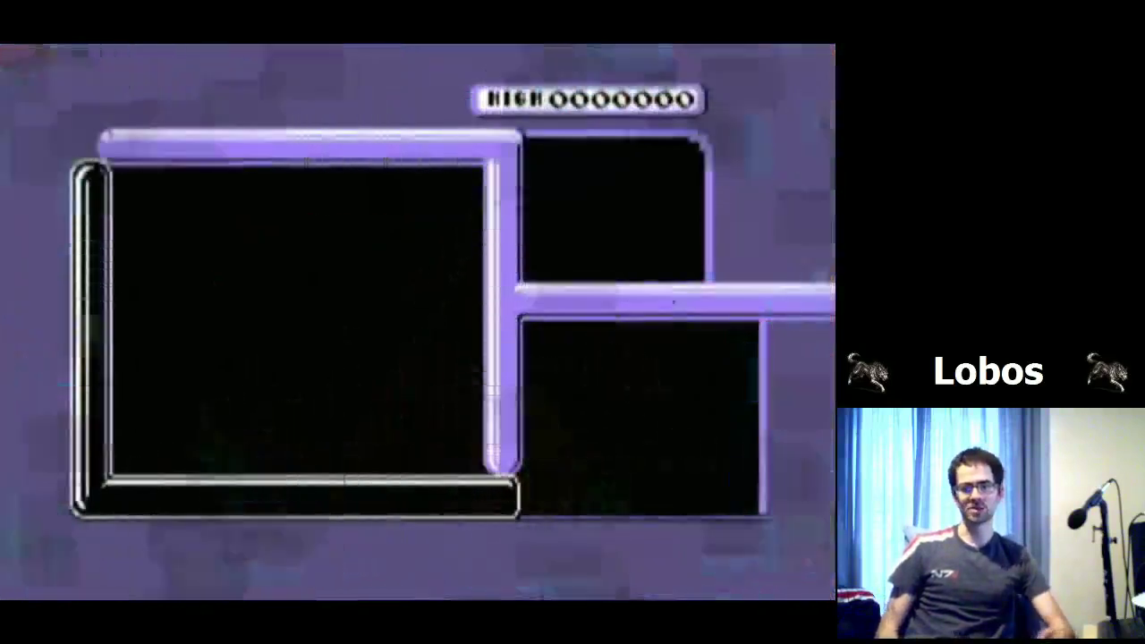
{"action": "key", "text": "Return"}
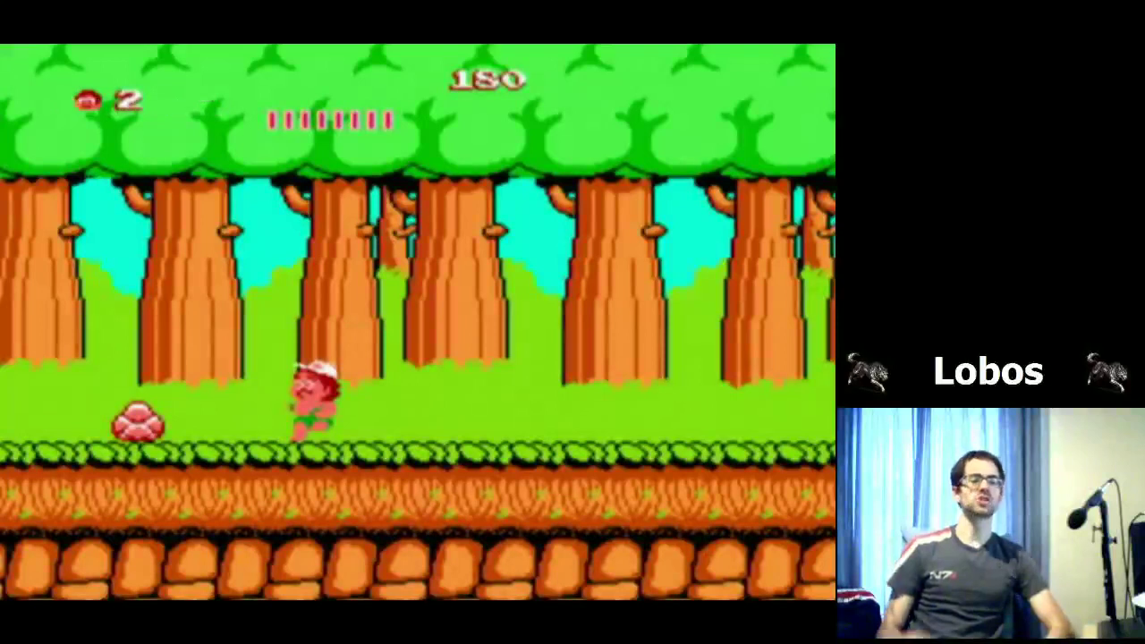
Step: Exit the game again and scroll up the ROM list to open the <D:\> folder
{"action": "key", "text": "Escape"}
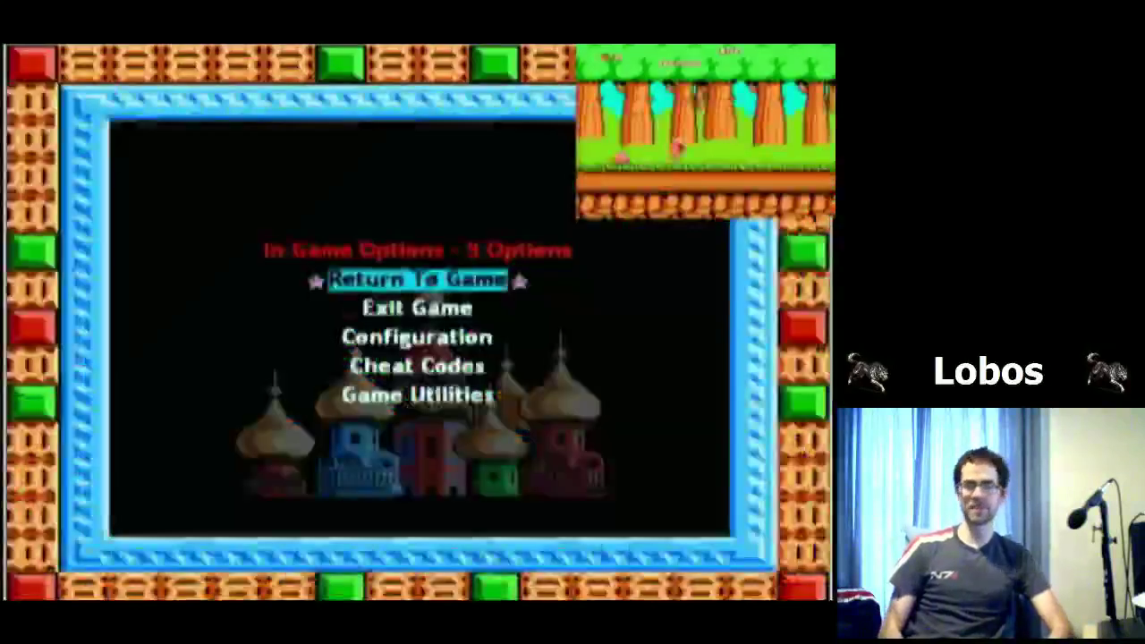
{"action": "key", "text": "Down"}
{"action": "key", "text": "Return"}
{"action": "key", "text": "Up"}
{"action": "key", "text": "Up"}
{"action": "key", "text": "Up"}
{"action": "key", "text": "Up"}
{"action": "key", "text": "Up"}
{"action": "key", "text": "Up"}
{"action": "key", "text": "Up"}
{"action": "key", "text": "Up"}
{"action": "key", "text": "Up"}
{"action": "key", "text": "Up"}
{"action": "key", "text": "Up"}
{"action": "key", "text": "Up"}
{"action": "key", "text": "Up"}
{"action": "key", "text": "Up"}
{"action": "key", "text": "Up"}
{"action": "key", "text": "Up"}
{"action": "key", "text": "Up"}
{"action": "key", "text": "Up"}
{"action": "key", "text": "Up"}
{"action": "key", "text": "Up"}
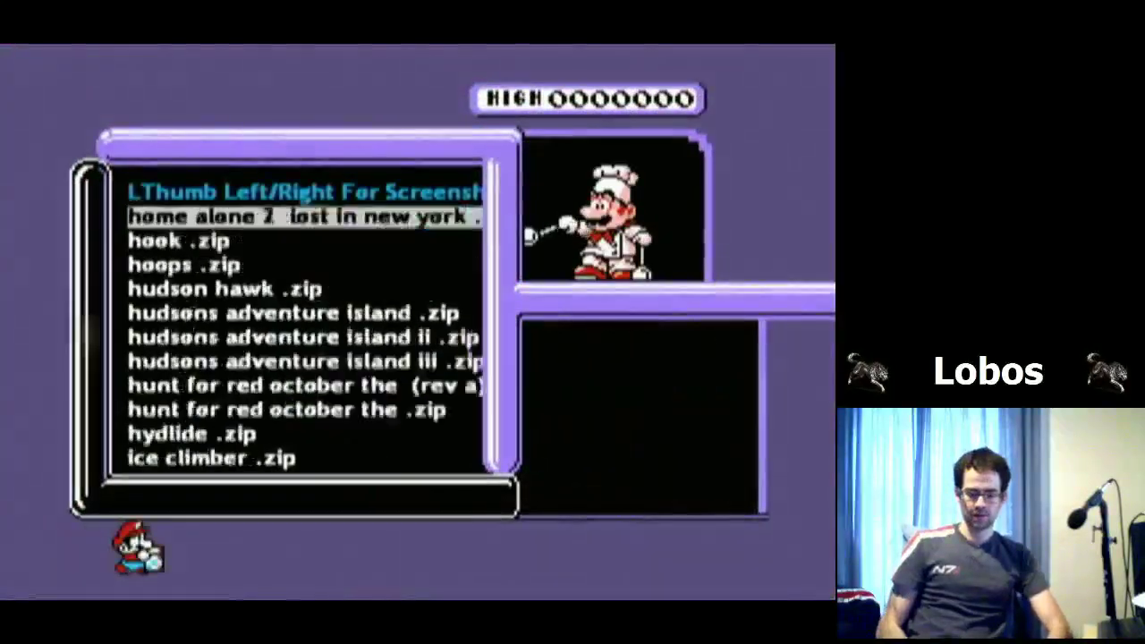
{"action": "key", "text": "Up"}
{"action": "key", "text": "Up"}
{"action": "key", "text": "Up"}
{"action": "key", "text": "Up"}
{"action": "key", "text": "Up"}
{"action": "key", "text": "Up"}
{"action": "key", "text": "Up"}
{"action": "key", "text": "Up"}
{"action": "key", "text": "Up"}
{"action": "key", "text": "Up"}
{"action": "key", "text": "Up"}
{"action": "key", "text": "Up"}
{"action": "key", "text": "Up"}
{"action": "key", "text": "Up"}
{"action": "key", "text": "Up"}
{"action": "key", "text": "Up"}
{"action": "key", "text": "Up"}
{"action": "key", "text": "Up"}
{"action": "key", "text": "Up"}
{"action": "key", "text": "Up"}
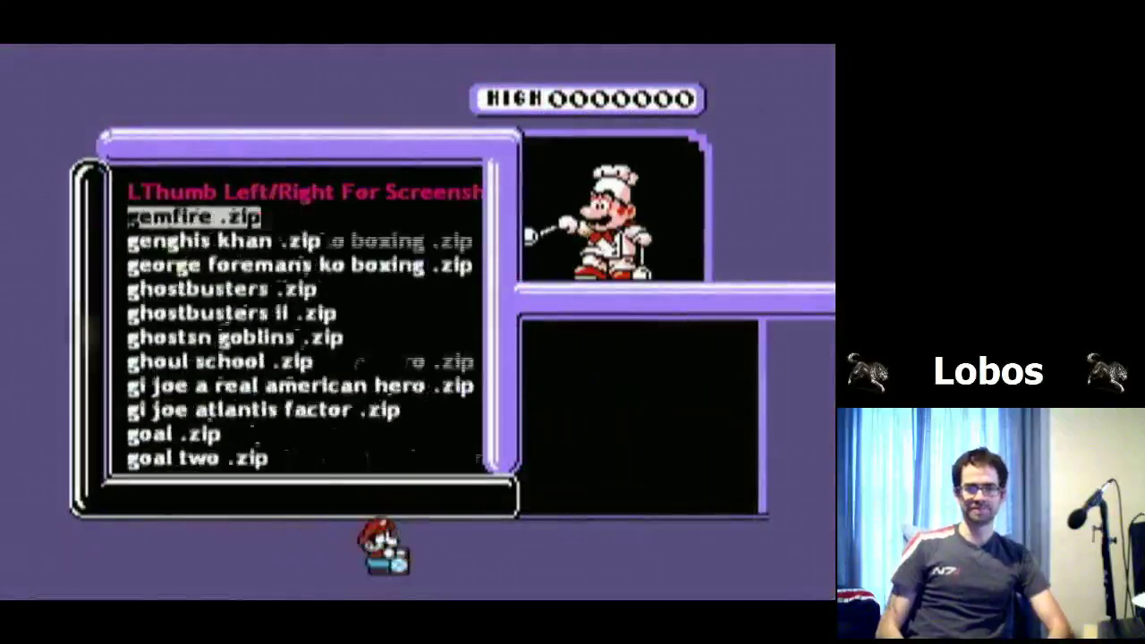
{"action": "key", "text": "Up"}
{"action": "key", "text": "Up"}
{"action": "key", "text": "Up"}
{"action": "key", "text": "Up"}
{"action": "key", "text": "Up"}
{"action": "key", "text": "Up"}
{"action": "key", "text": "Up"}
{"action": "key", "text": "Up"}
{"action": "key", "text": "Up"}
{"action": "key", "text": "Up"}
{"action": "key", "text": "Up"}
{"action": "key", "text": "Up"}
{"action": "key", "text": "Up"}
{"action": "key", "text": "Up"}
{"action": "key", "text": "Up"}
{"action": "key", "text": "Up"}
{"action": "key", "text": "Up"}
{"action": "key", "text": "Up"}
{"action": "key", "text": "Up"}
{"action": "key", "text": "Up"}
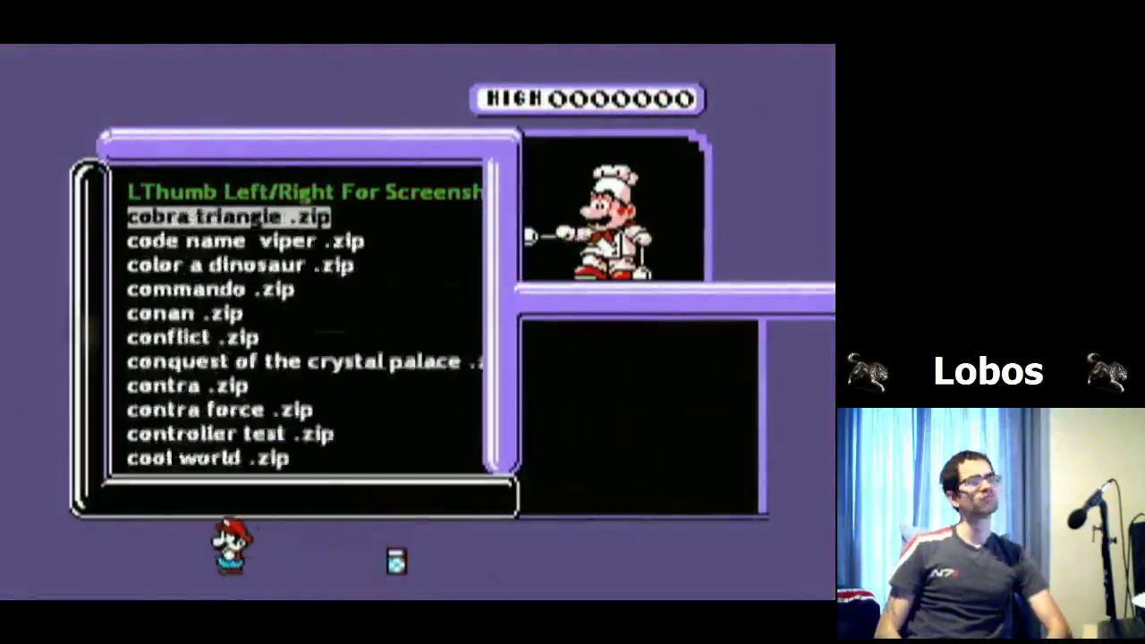
{"action": "key", "text": "Up"}
{"action": "key", "text": "Up"}
{"action": "key", "text": "Up"}
{"action": "key", "text": "Up"}
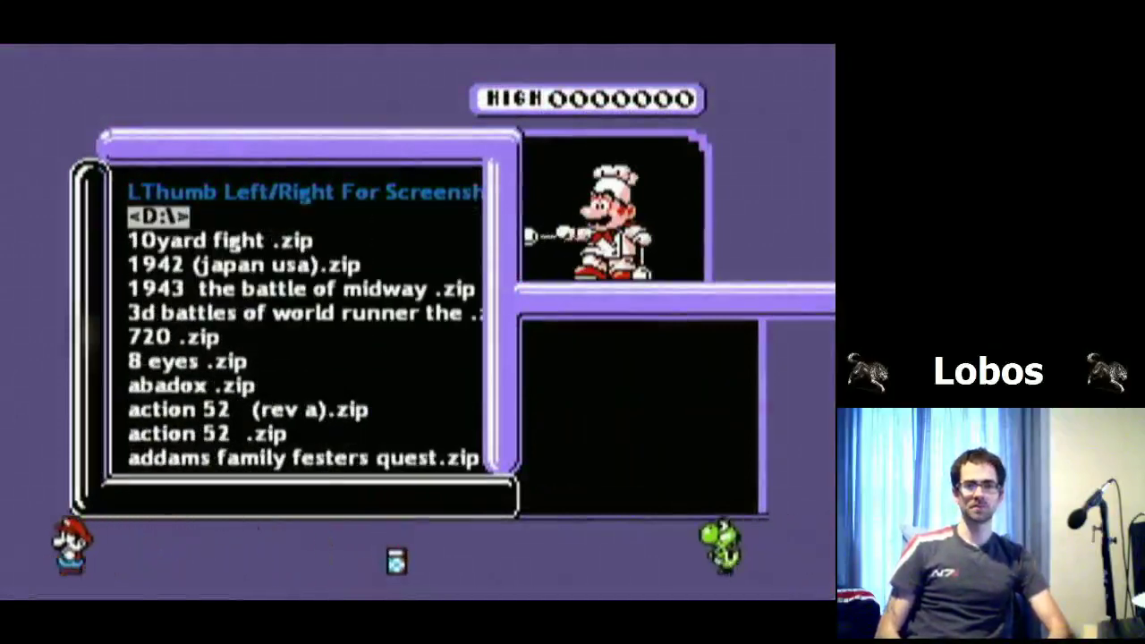
{"action": "key", "text": "Return"}
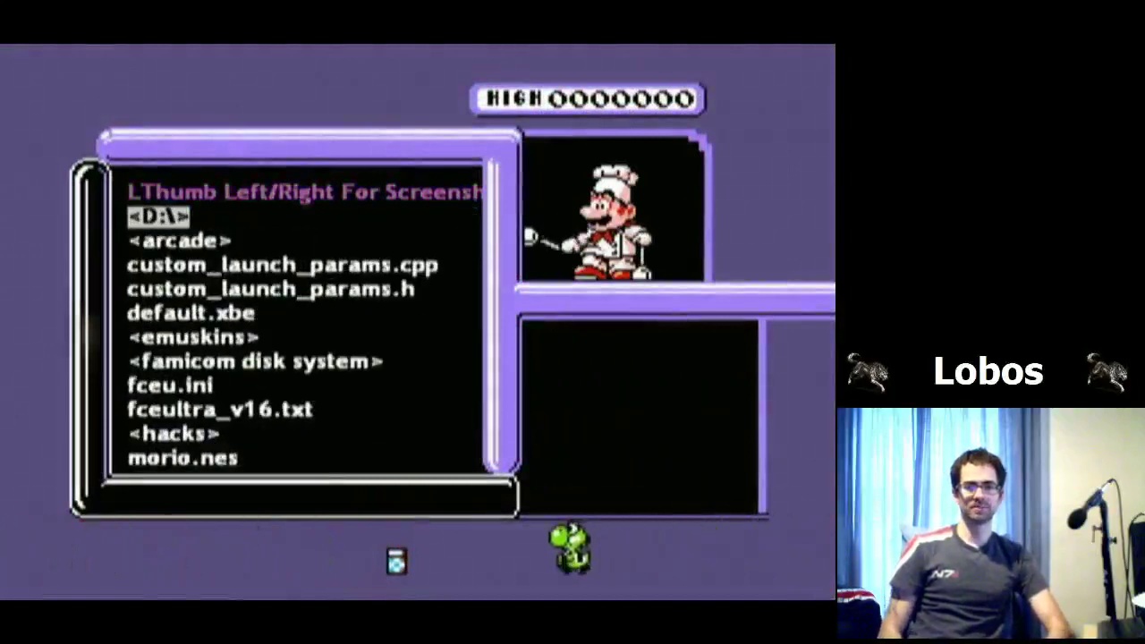
Step: Browse the D:\ contents: famicom disk system, morio.nes and translations
{"action": "key", "text": "Down"}
{"action": "key", "text": "Down"}
{"action": "key", "text": "Down"}
{"action": "key", "text": "Down"}
{"action": "key", "text": "Down"}
{"action": "key", "text": "Down"}
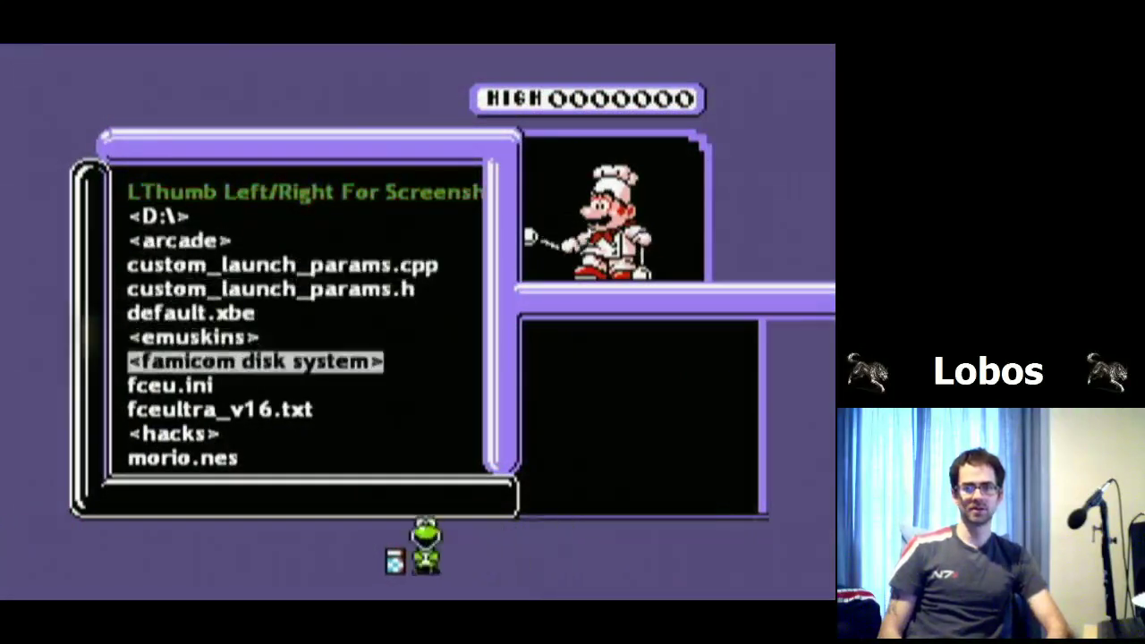
{"action": "key", "text": "Down"}
{"action": "key", "text": "Down"}
{"action": "key", "text": "Down"}
{"action": "key", "text": "Down"}
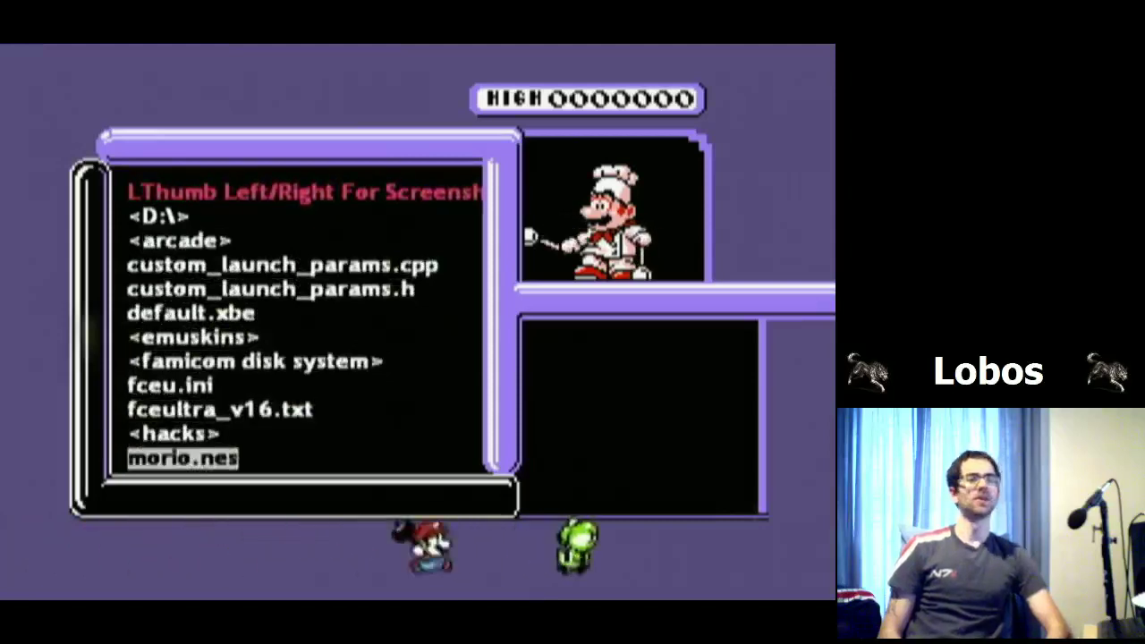
{"action": "key", "text": "Down"}
{"action": "key", "text": "Down"}
{"action": "key", "text": "Down"}
{"action": "key", "text": "Down"}
{"action": "key", "text": "Down"}
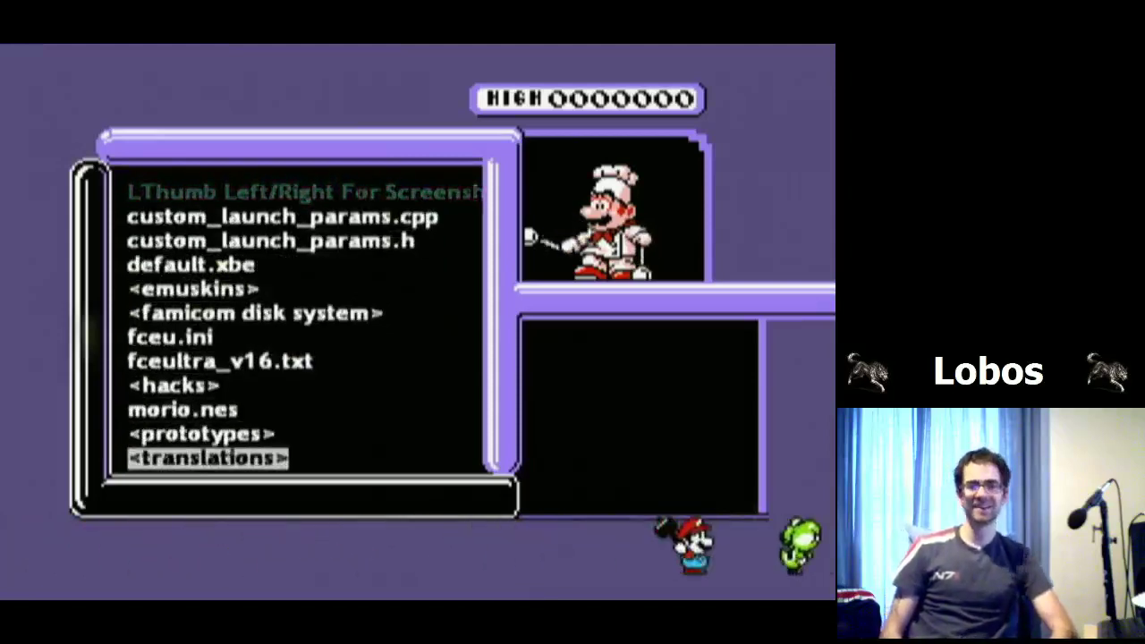
{"action": "key", "text": "Up"}
Step: Return to the launcher, quitting to the Xbox dashboard, and move between Applications and Games
{"action": "key", "text": "Up"}
{"action": "key", "text": "Up"}
{"action": "key", "text": "Up"}
{"action": "key", "text": "Up"}
{"action": "key", "text": "Up"}
{"action": "key", "text": "Up"}
{"action": "key", "text": "Up"}
{"action": "key", "text": "Up"}
{"action": "key", "text": "Up"}
{"action": "key", "text": "Up"}
{"action": "key", "text": "Up"}
{"action": "key", "text": "Up"}
{"action": "key", "text": "Up"}
{"action": "key", "text": "Up"}
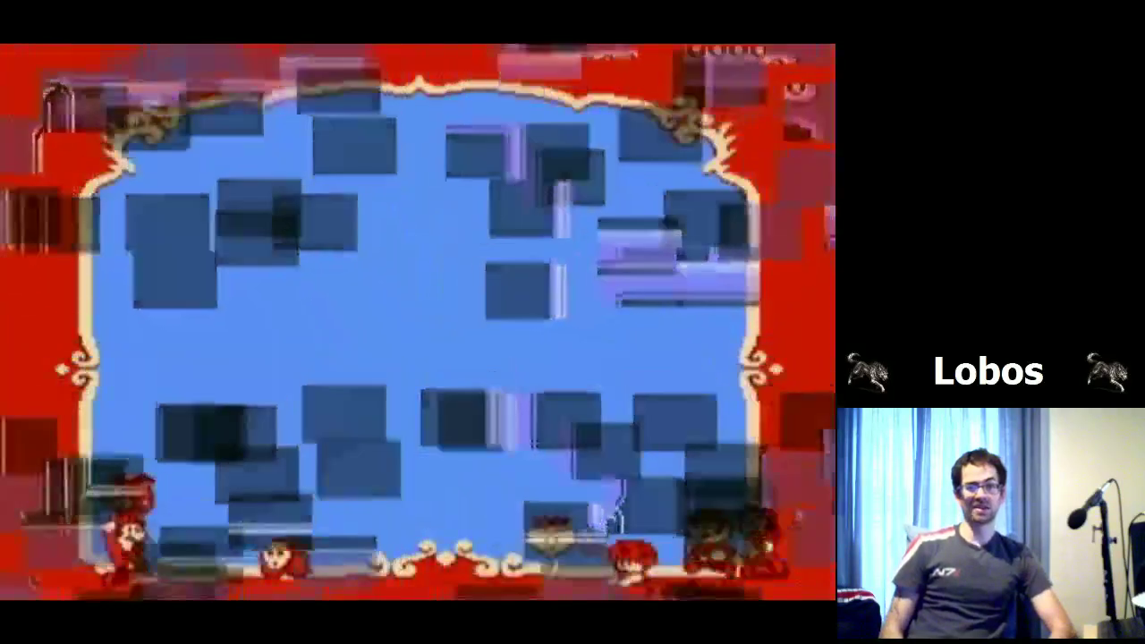
{"action": "key", "text": "Down"}
{"action": "key", "text": "Down"}
{"action": "key", "text": "Down"}
{"action": "key", "text": "Down"}
{"action": "key", "text": "Return"}
{"action": "key", "text": "Up"}
{"action": "key", "text": "Return"}
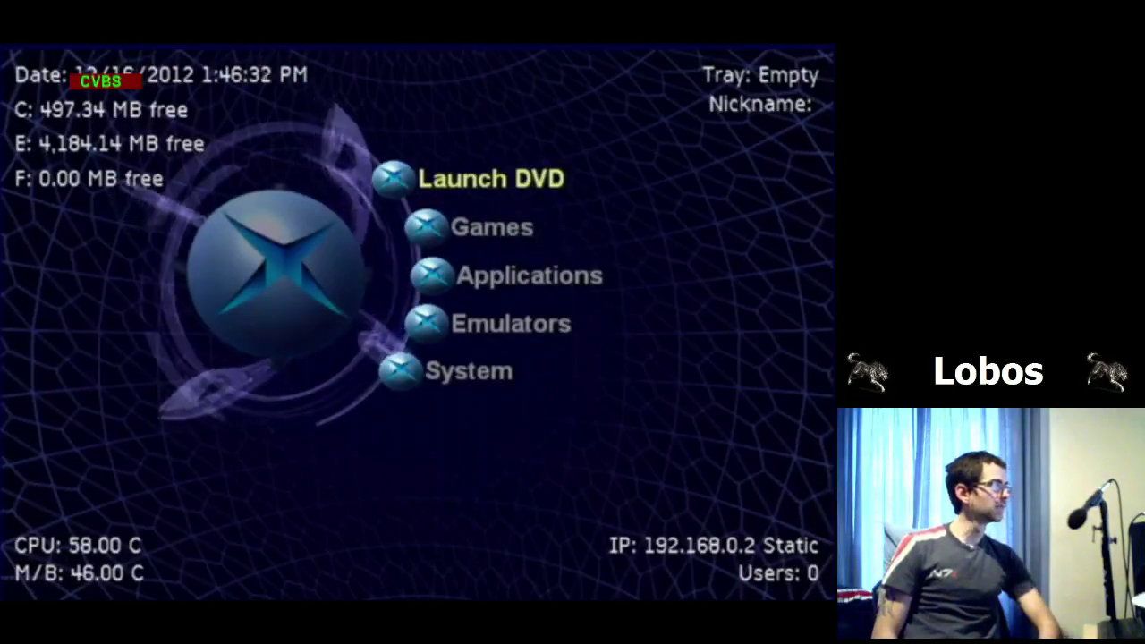
{"action": "key", "text": "Down"}
{"action": "key", "text": "Down"}
{"action": "key", "text": "Up"}
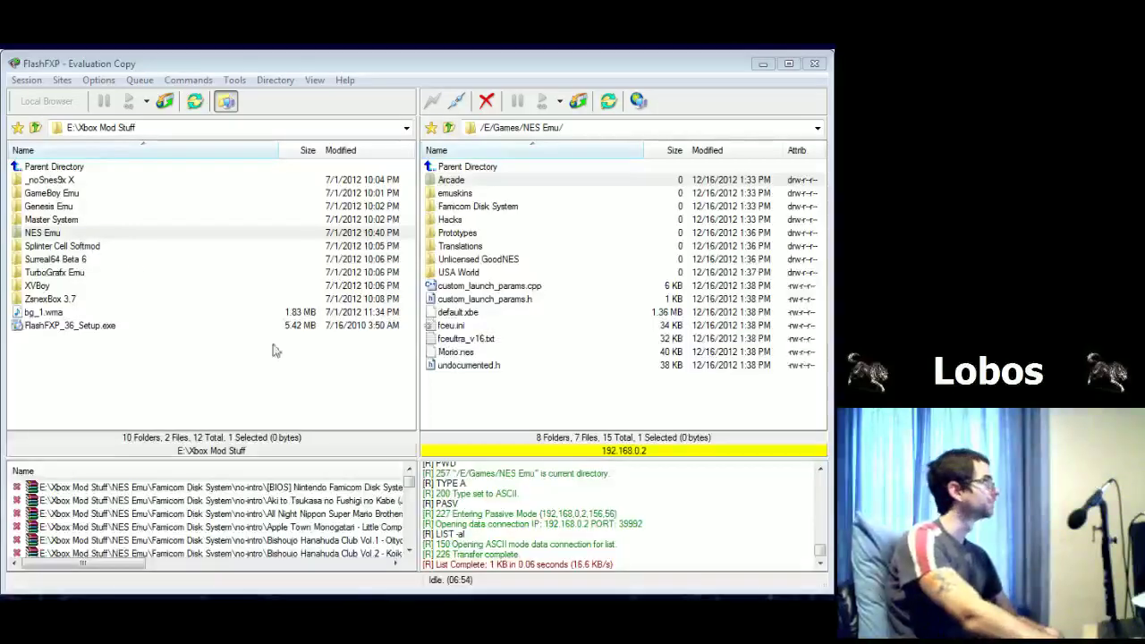
Step: Go up to /E/Games on the Xbox and drag the local ZsnexBox 3.7 folder there
{"action": "left_click", "coordinate": [79, 301]}
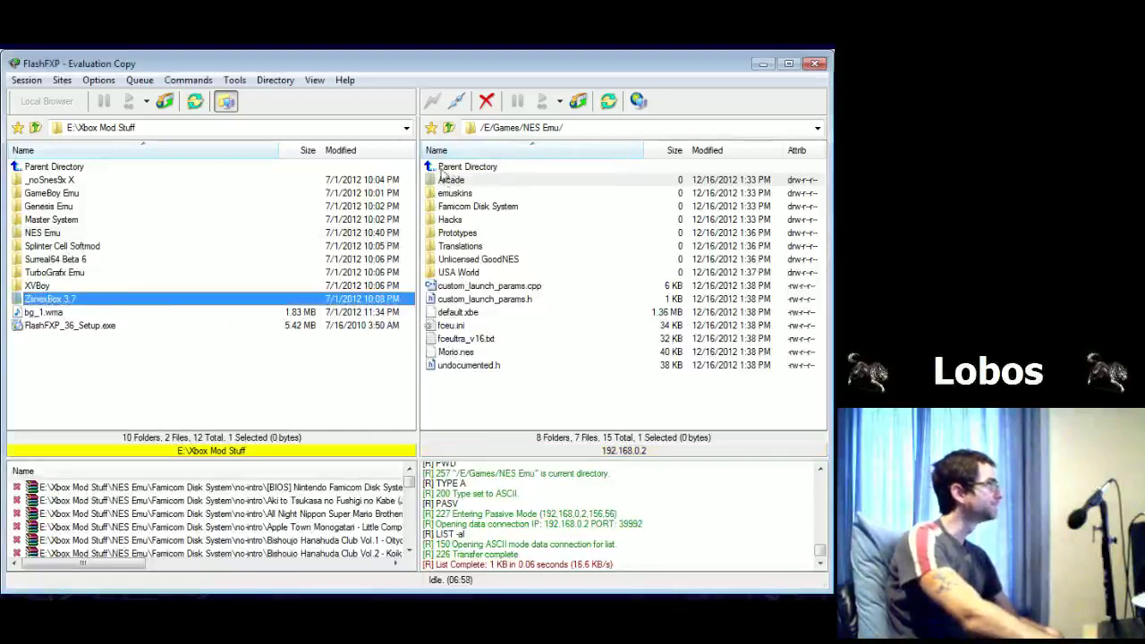
{"action": "double_click", "coordinate": [442, 169]}
{"action": "left_click", "coordinate": [462, 203]}
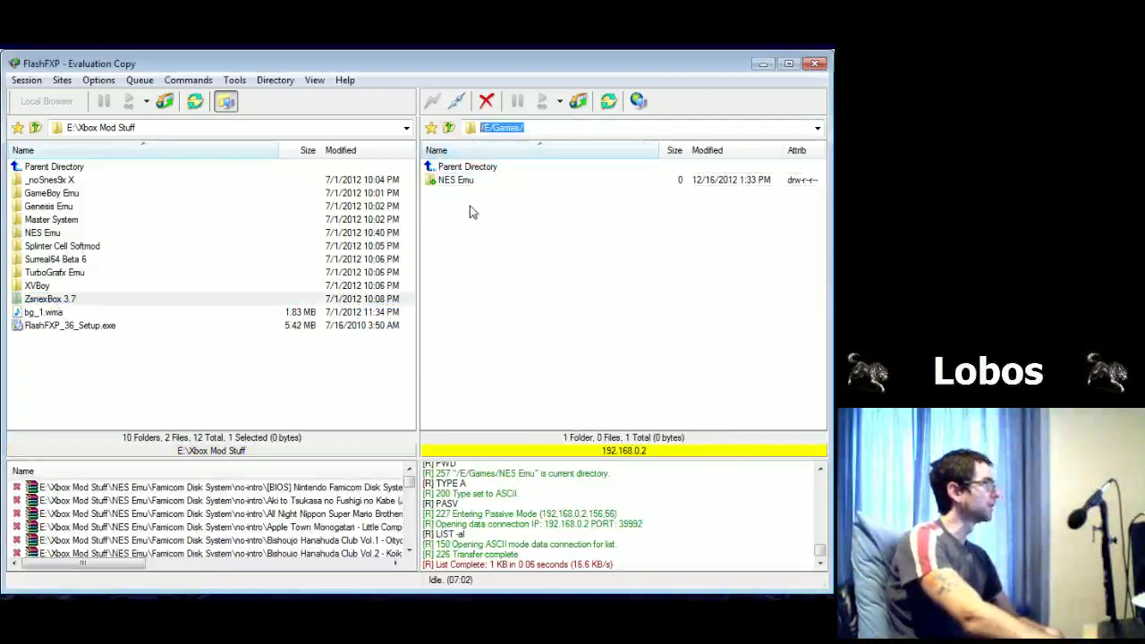
{"action": "left_click", "coordinate": [156, 297]}
{"action": "left_click_drag", "start_coordinate": [516, 257], "coordinate": [510, 262]}
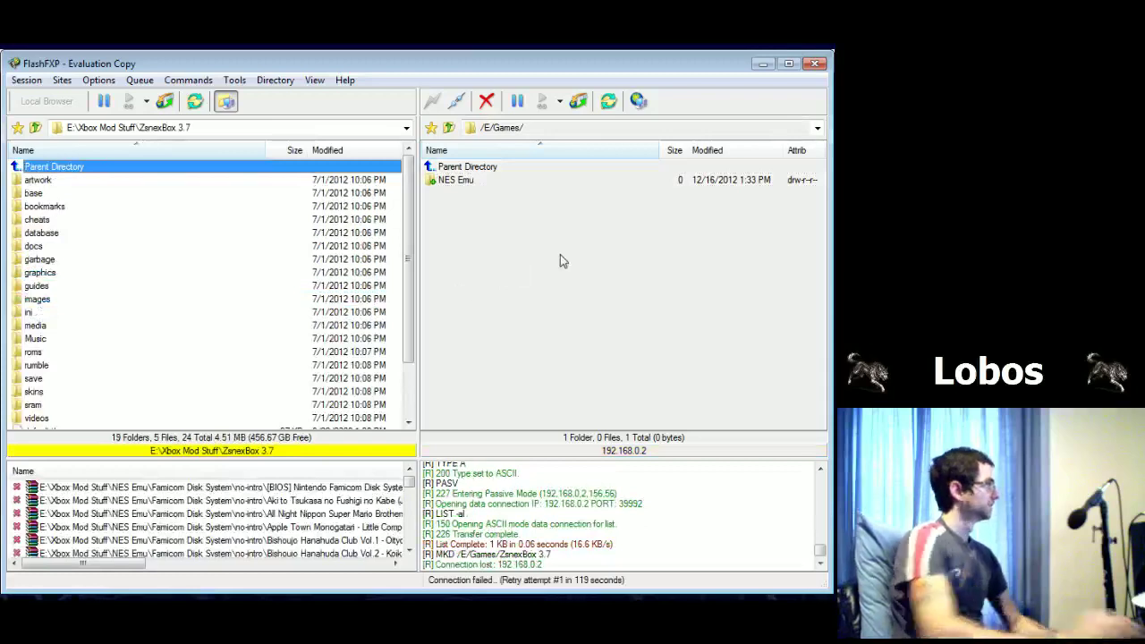